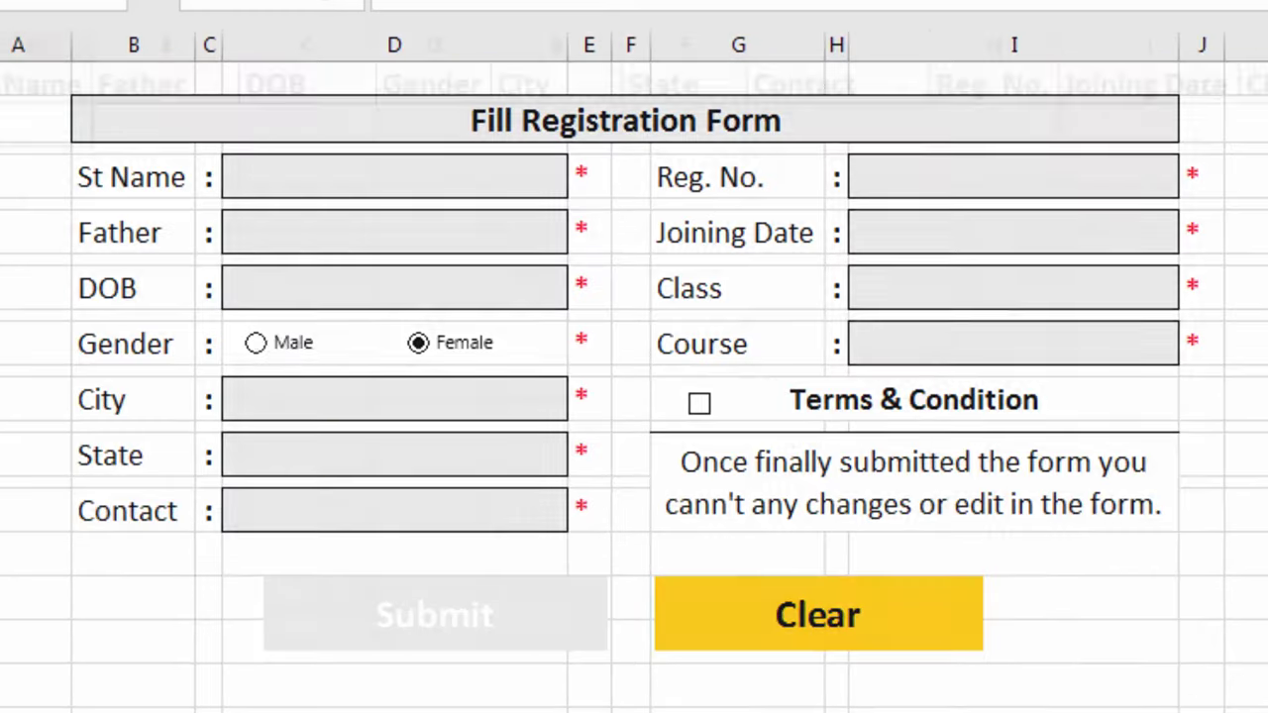
Enter the student's name, father's name and date of birth, select Male, and enter the city
{"action": "left_click", "coordinate": [378, 188]}
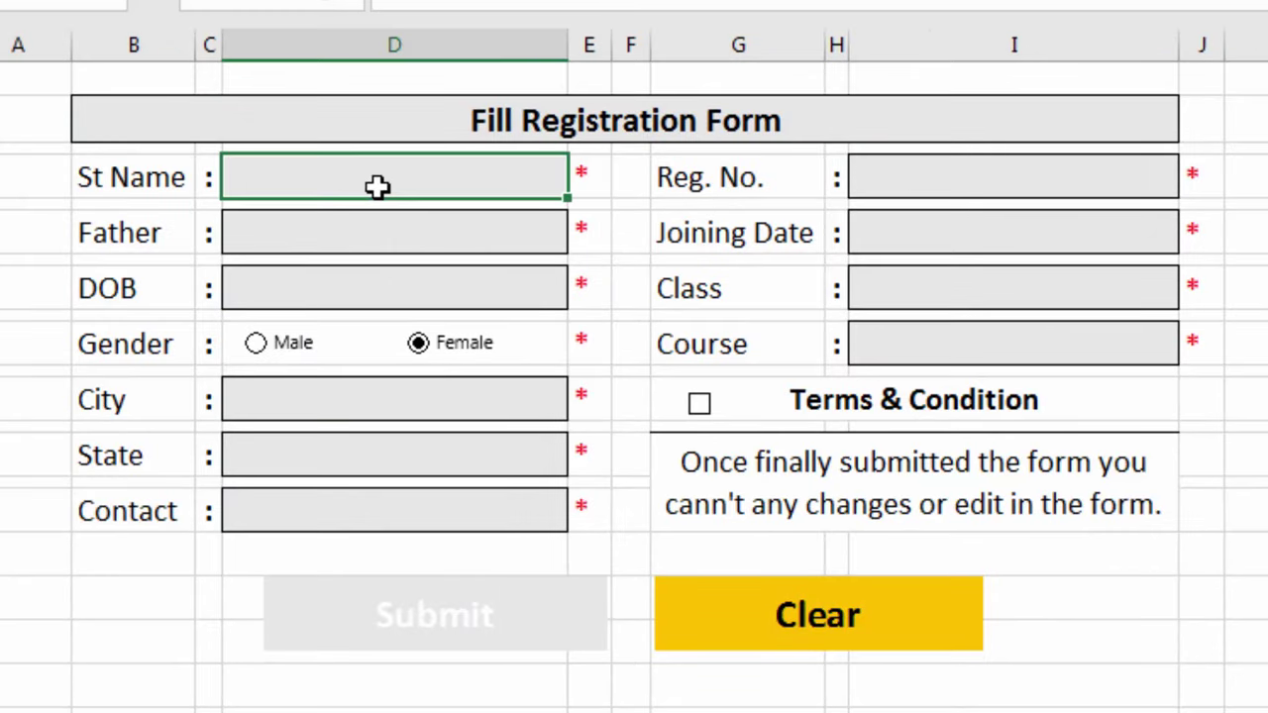
{"action": "type", "text": "MAOJ"}
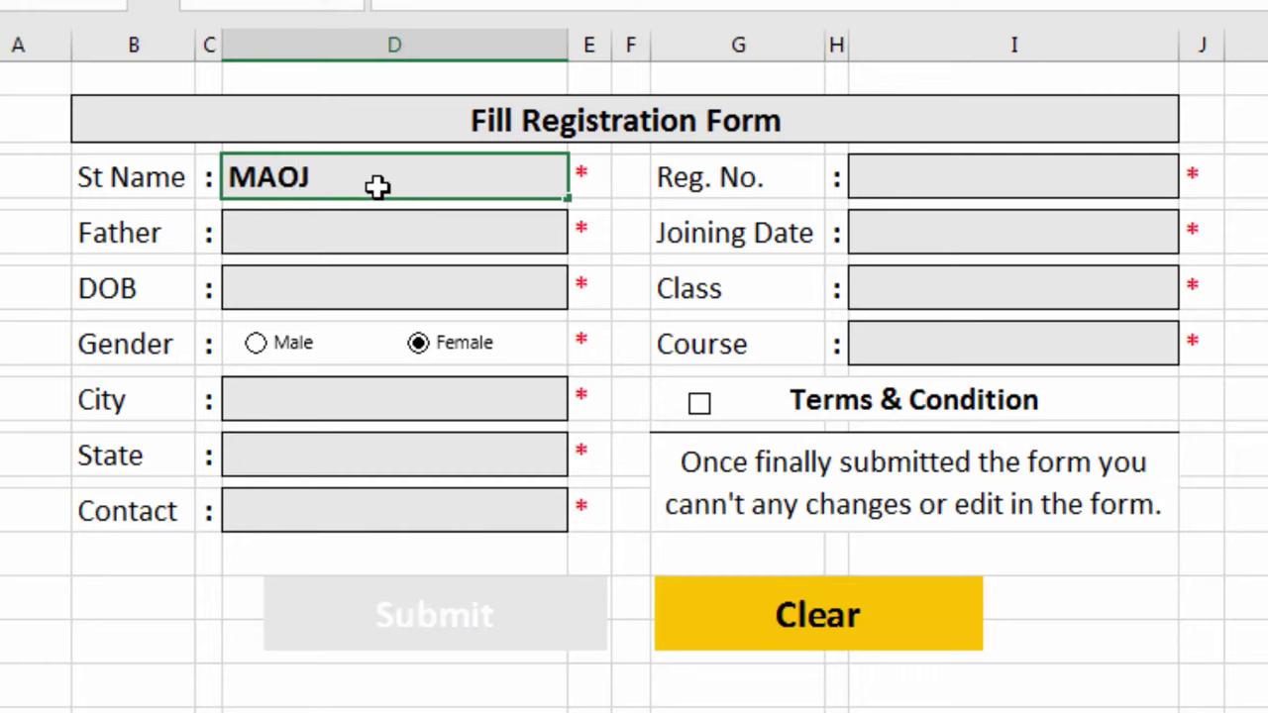
{"action": "left_click", "coordinate": [360, 233]}
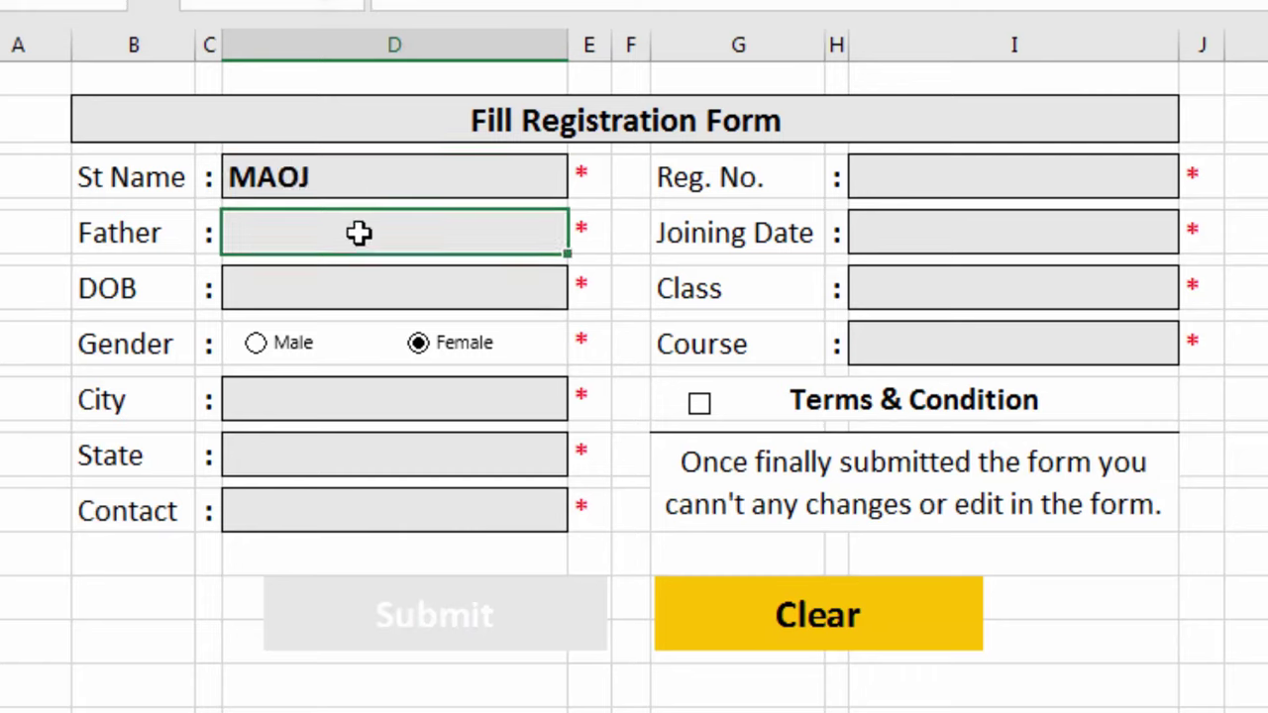
{"action": "type", "text": "DFD"}
{"action": "left_click", "coordinate": [399, 294]}
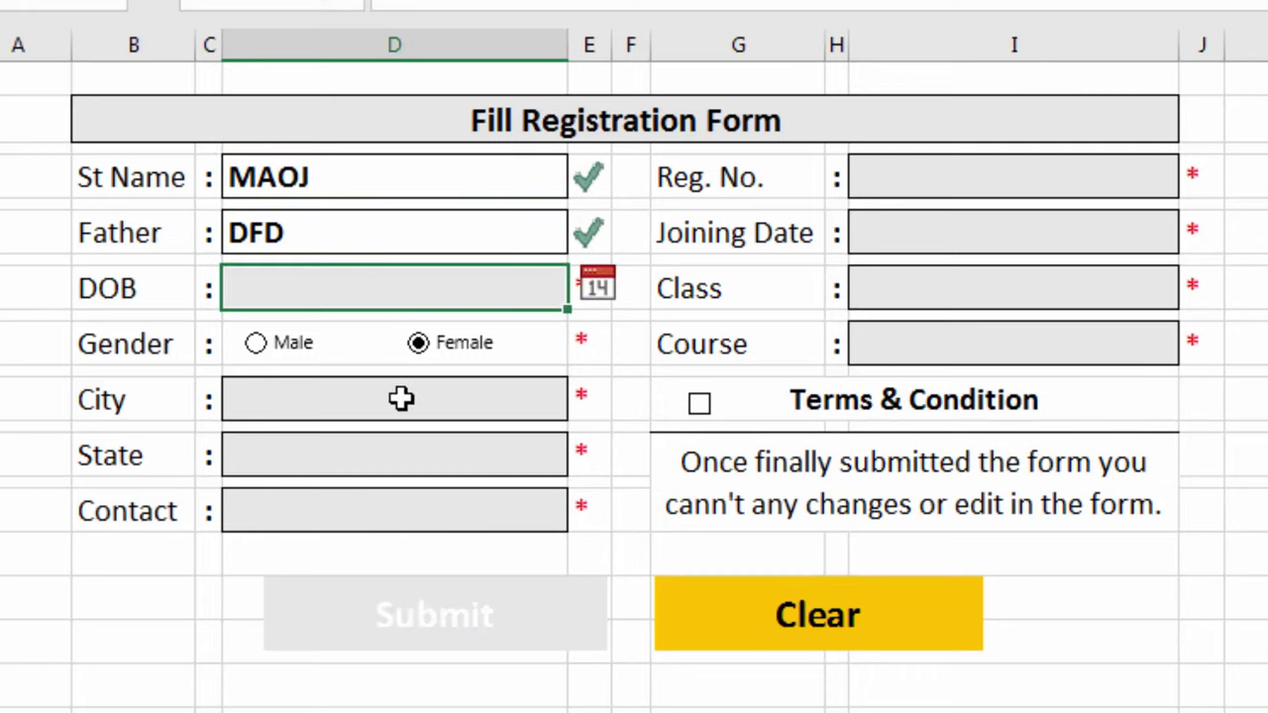
{"action": "type", "text": "12"}
{"action": "type", "text": "-1981"}
{"action": "left_click", "coordinate": [256, 342]}
{"action": "left_click", "coordinate": [289, 402]}
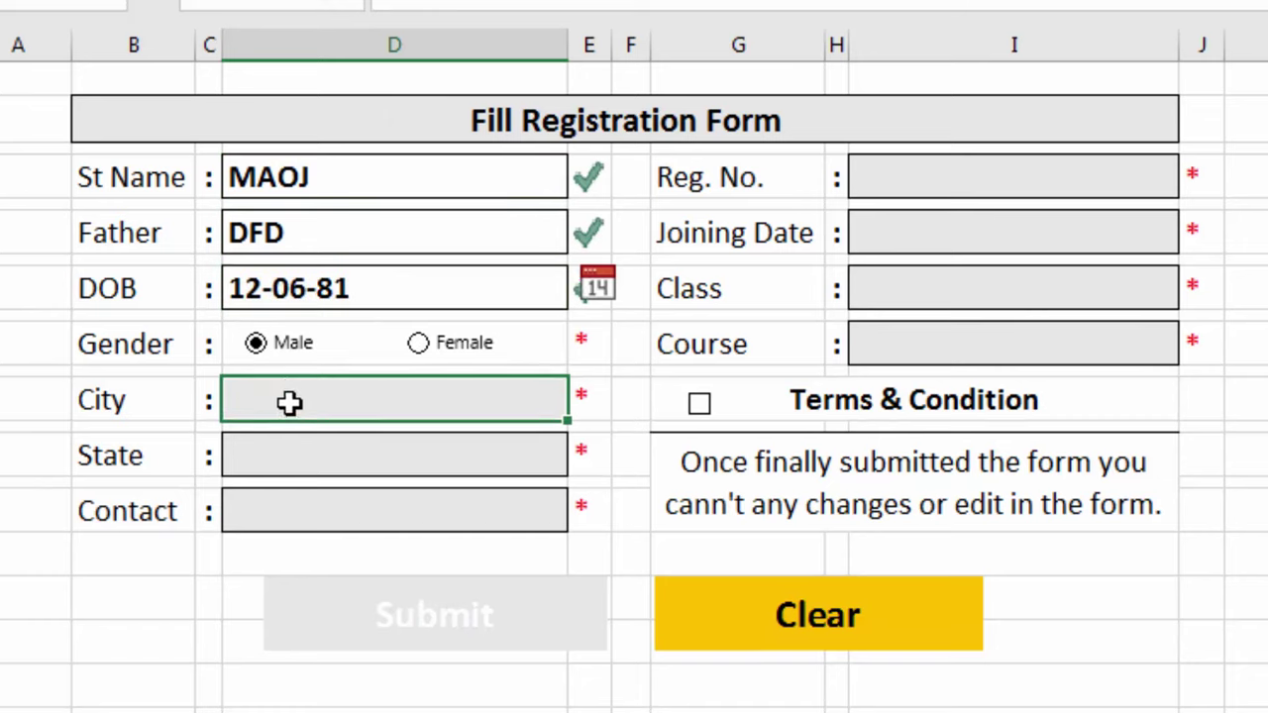
{"action": "type", "text": "DFGDF"}
Choose UP as the state and enter the contact number, registration number and joining date
{"action": "left_click", "coordinate": [320, 459]}
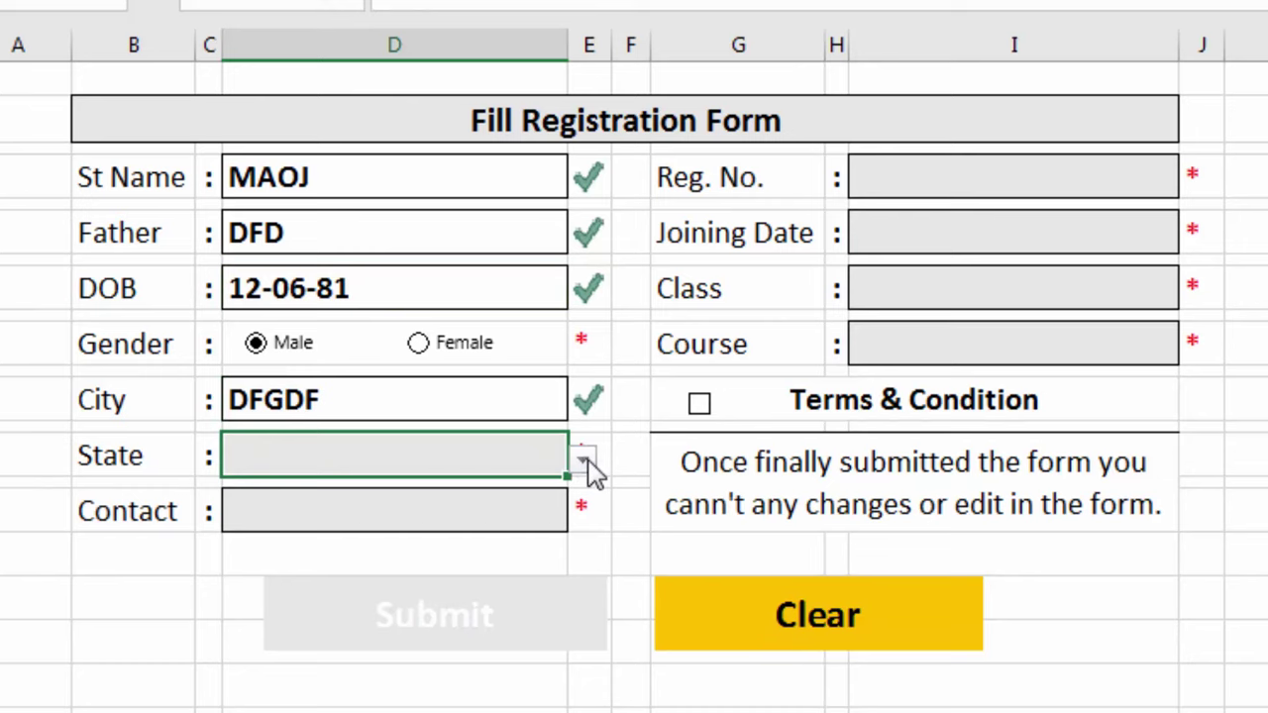
{"action": "left_click", "coordinate": [584, 461]}
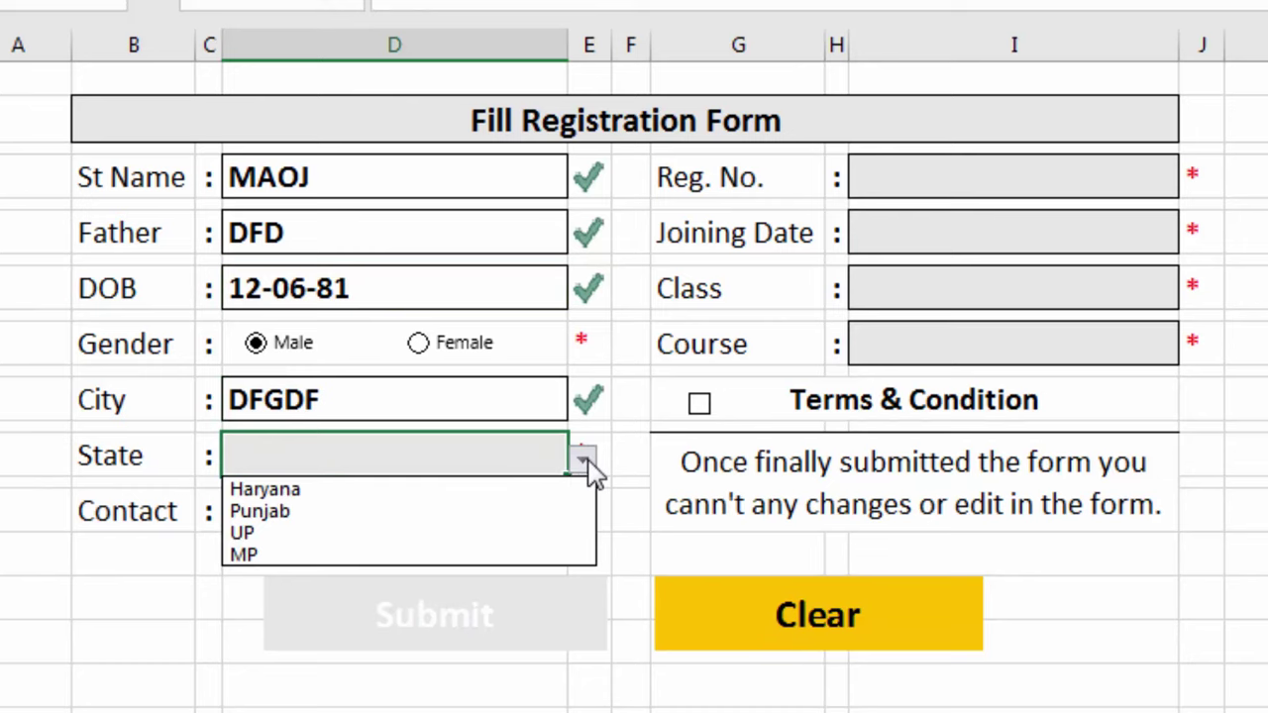
{"action": "left_click", "coordinate": [313, 535]}
{"action": "left_click", "coordinate": [351, 516]}
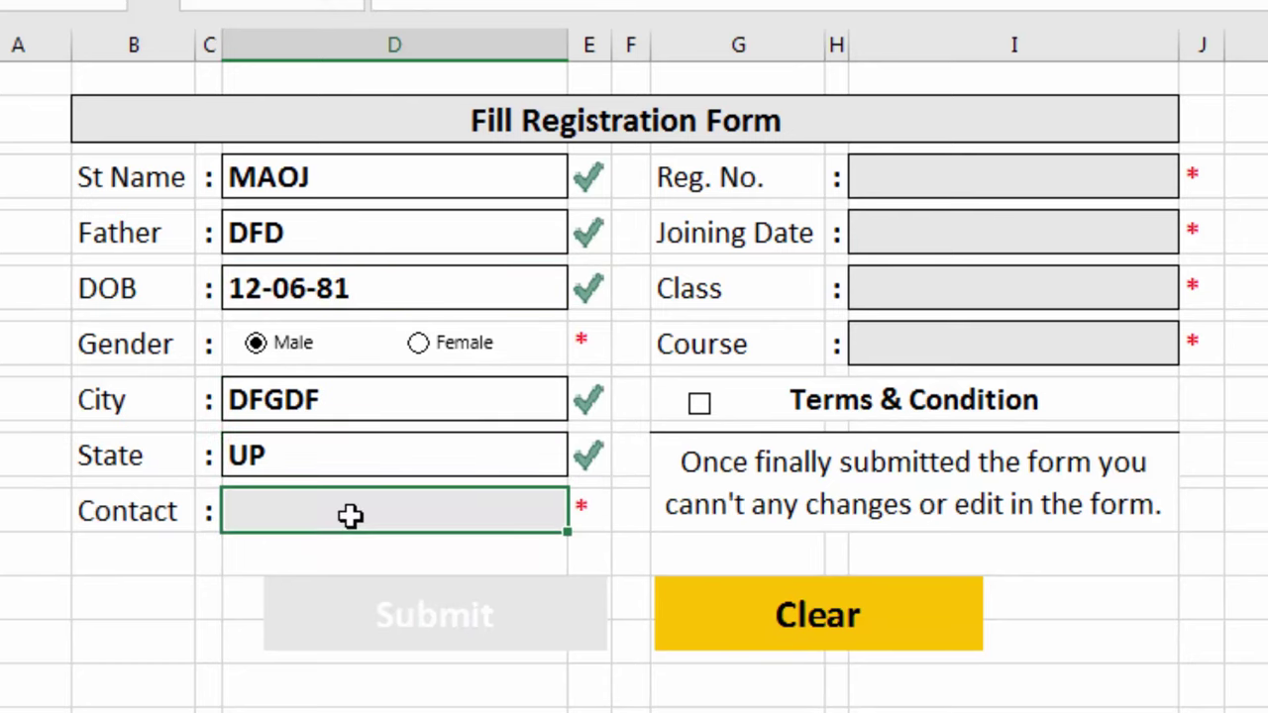
{"action": "type", "text": "454545445454"}
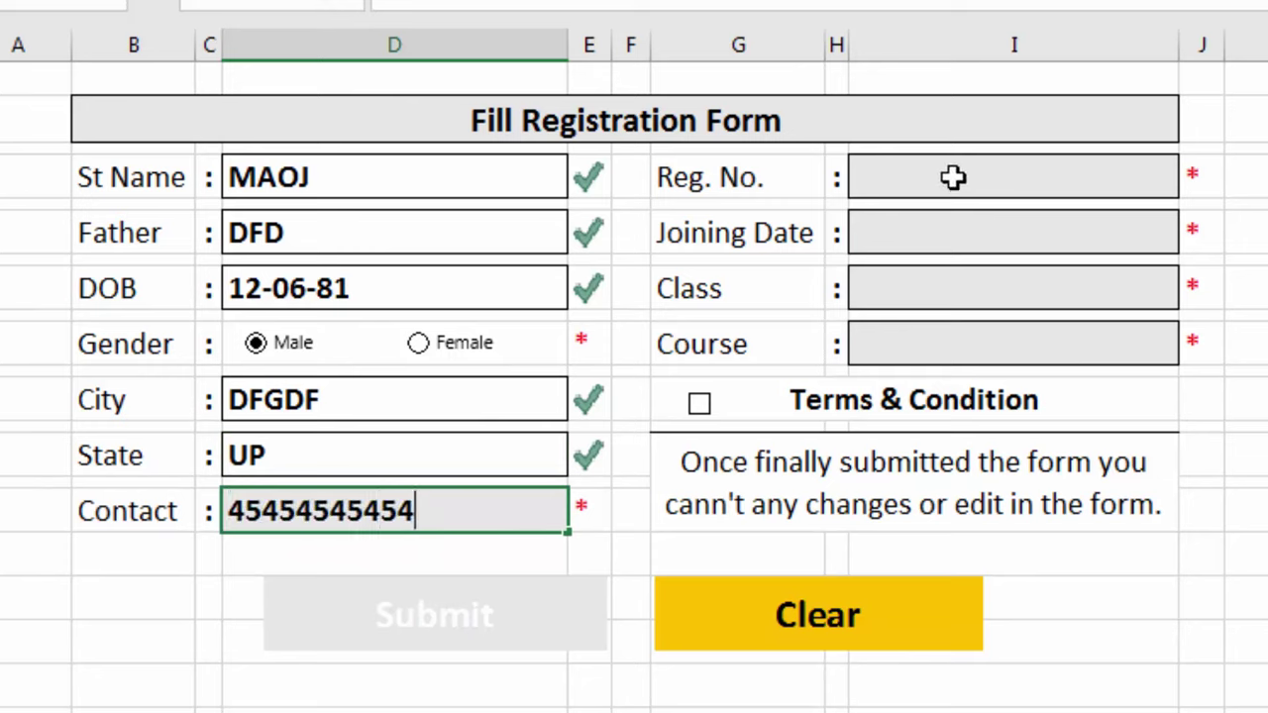
{"action": "left_click", "coordinate": [953, 177]}
{"action": "type", "text": "6666"}
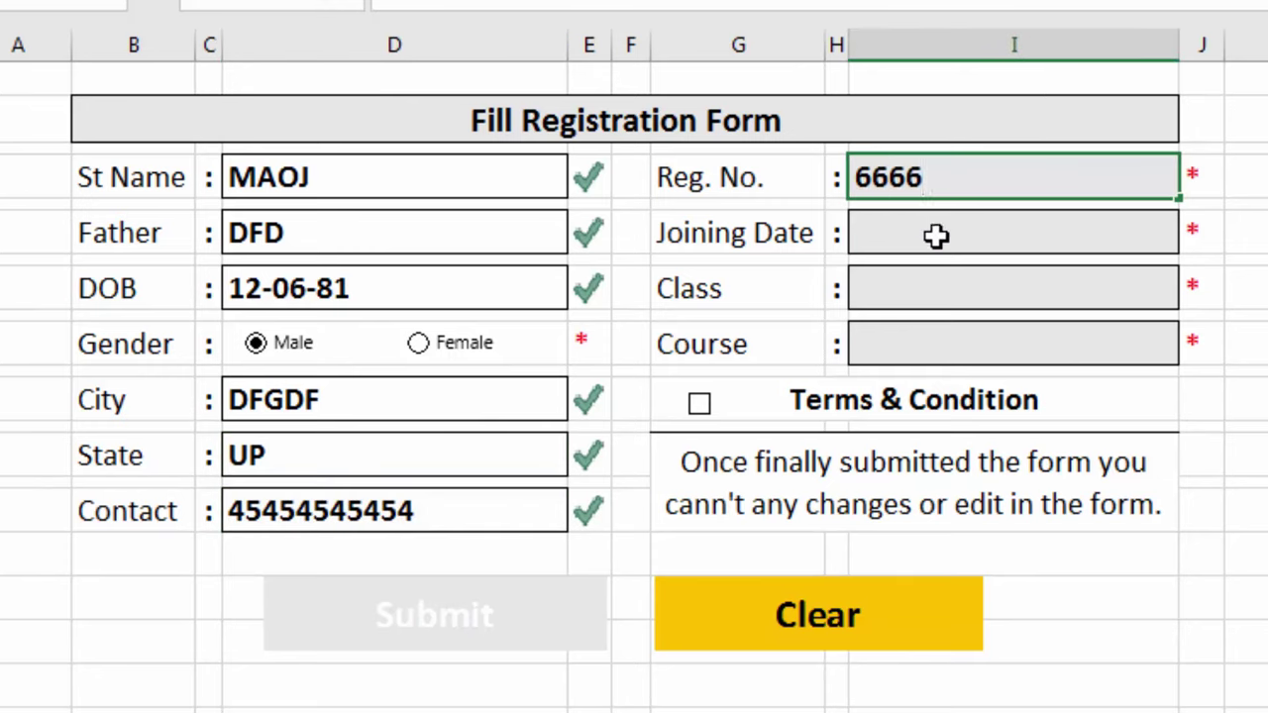
{"action": "left_click", "coordinate": [936, 235]}
{"action": "type", "text": "1-1-2023"}
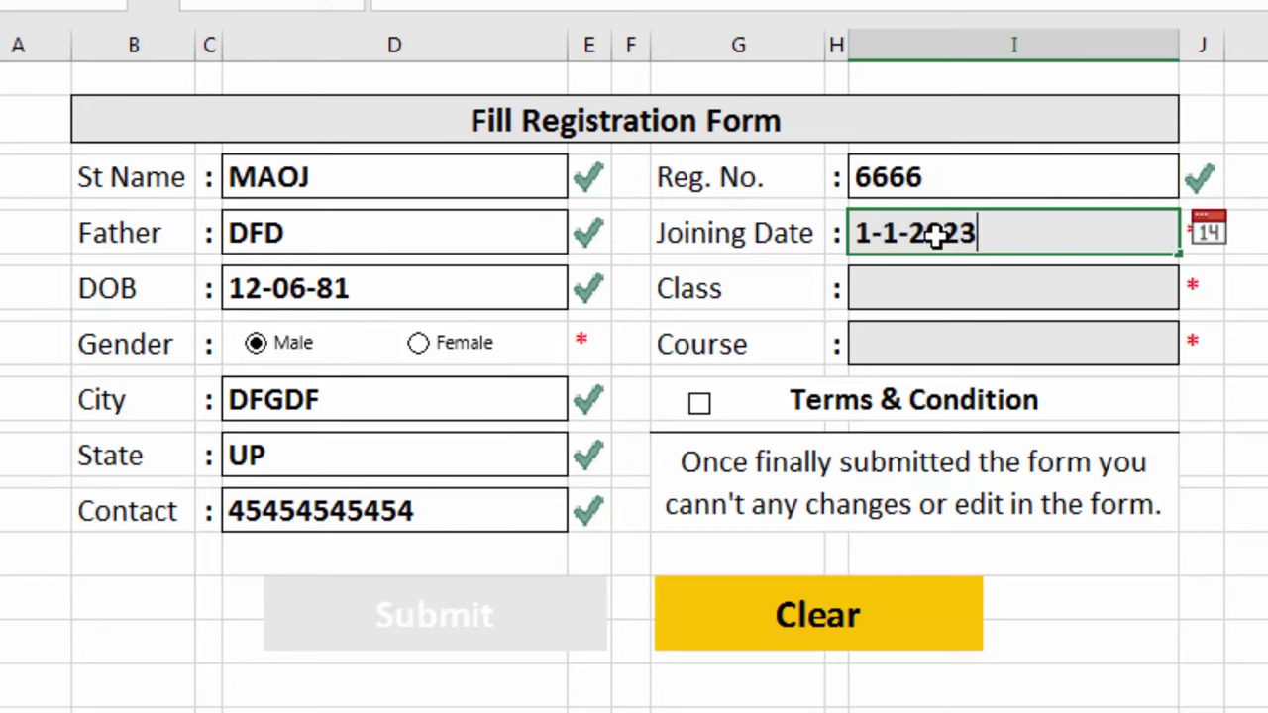
Set Class to 12TH and Course to Java, then submit the registration
{"action": "left_click", "coordinate": [948, 298]}
{"action": "type", "text": "12"}
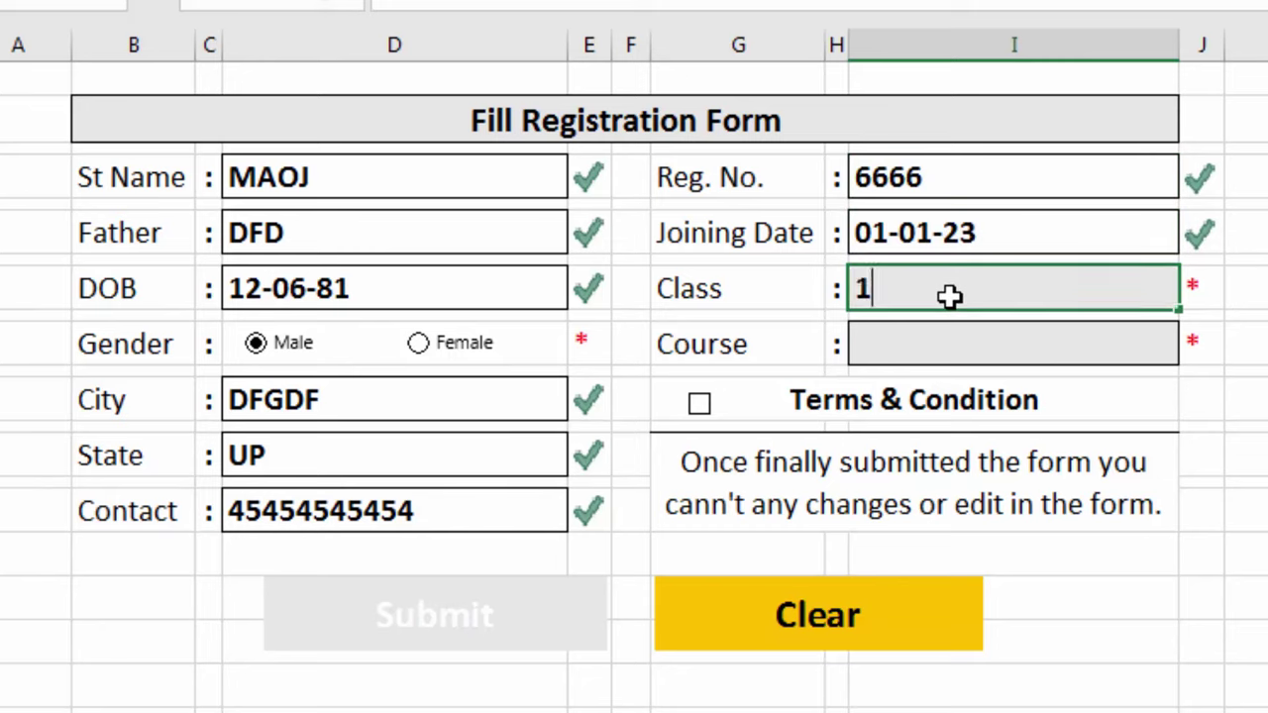
{"action": "type", "text": "TH"}
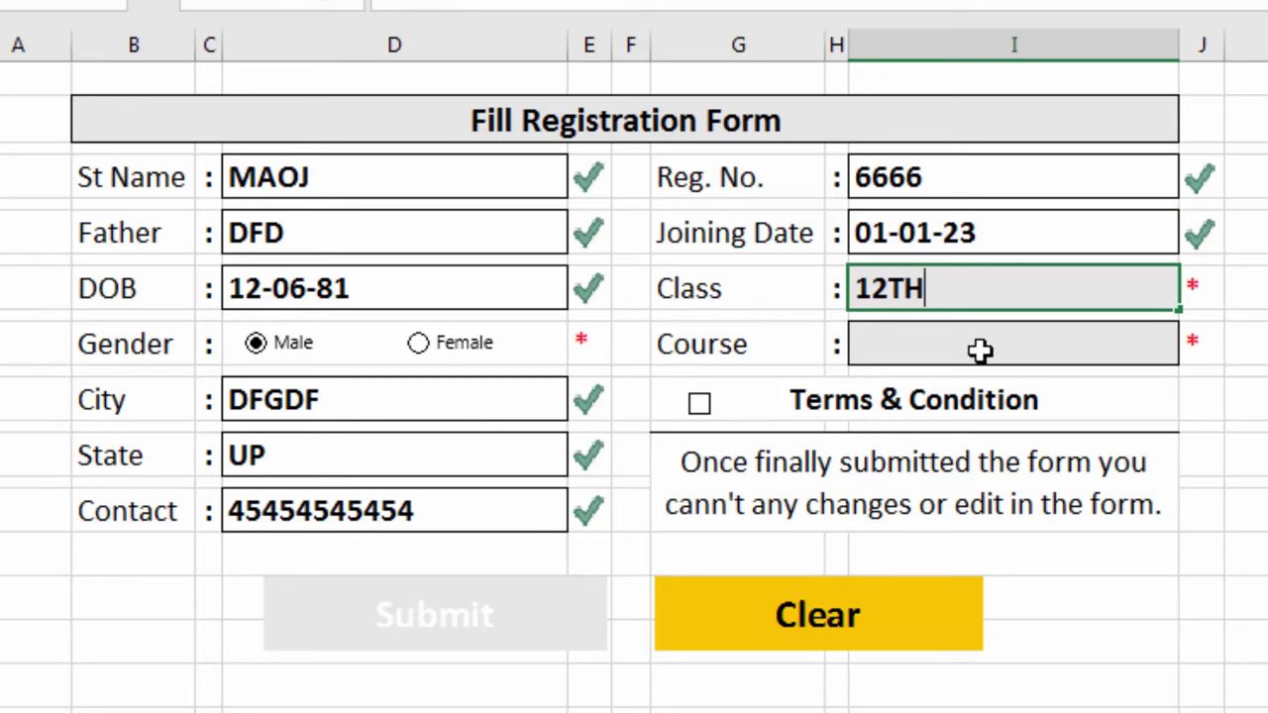
{"action": "left_click", "coordinate": [979, 349]}
{"action": "left_click", "coordinate": [1193, 350]}
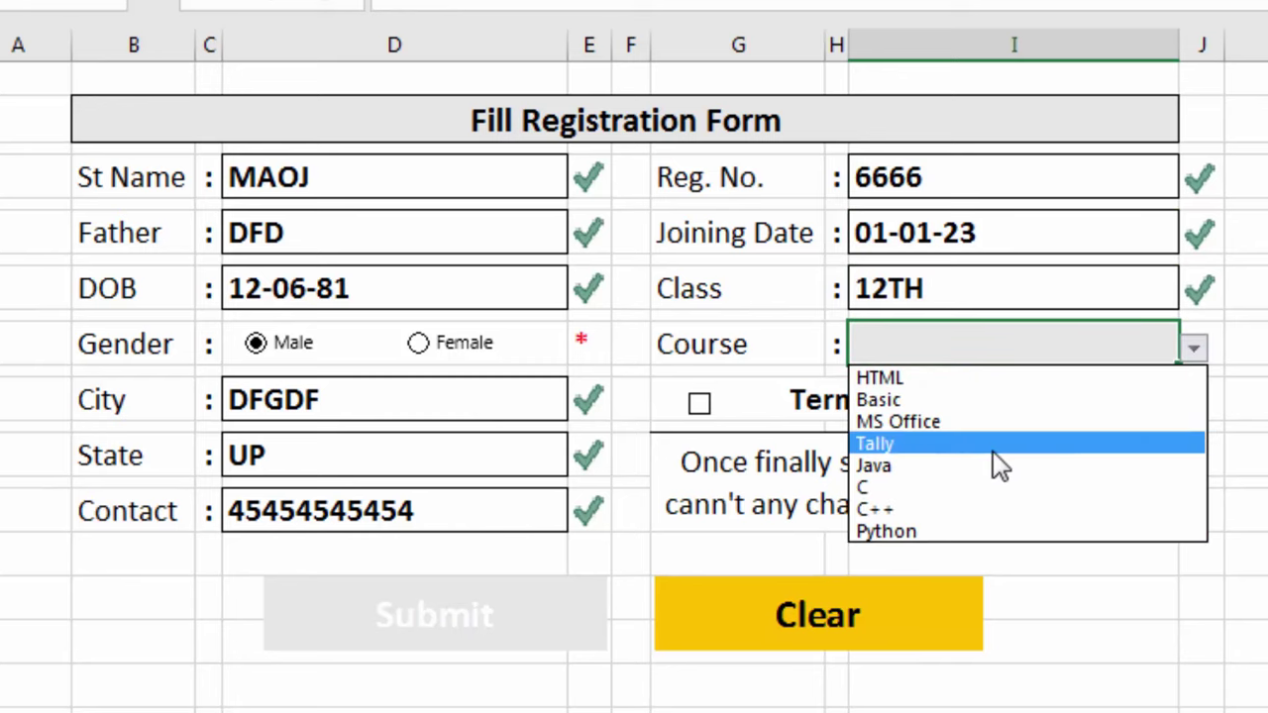
{"action": "left_click", "coordinate": [976, 475]}
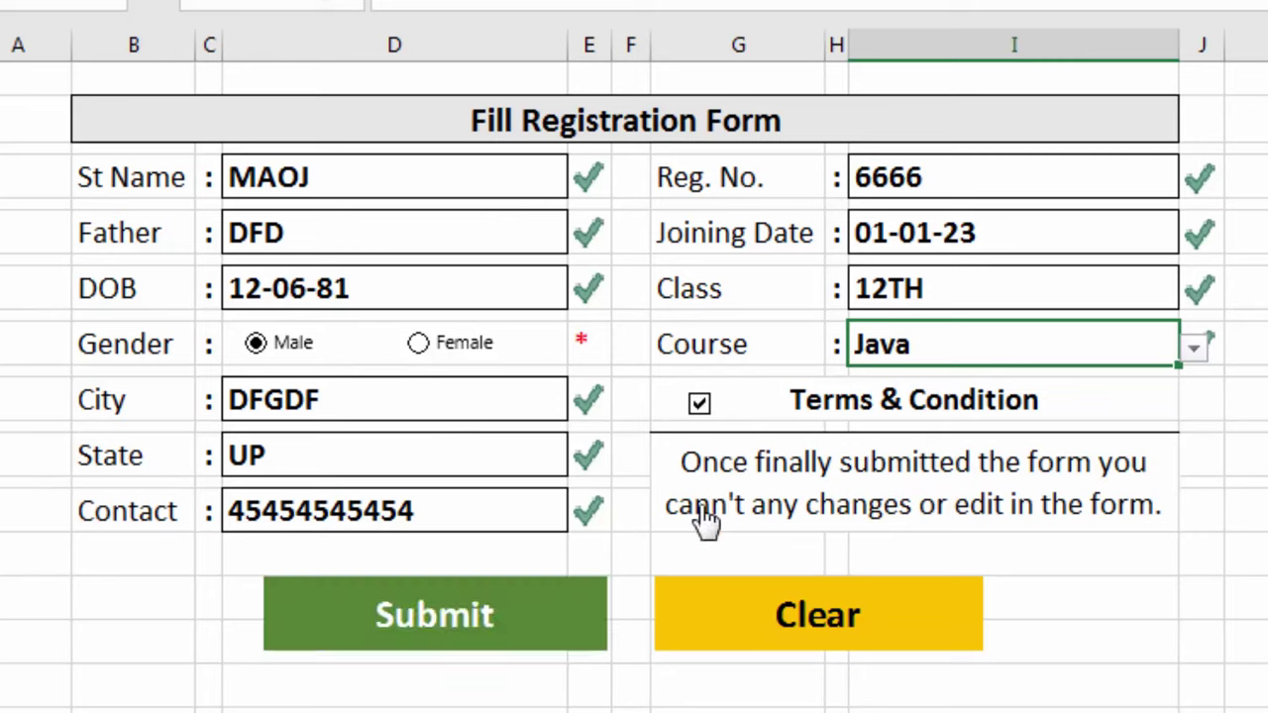
{"action": "left_click", "coordinate": [481, 639]}
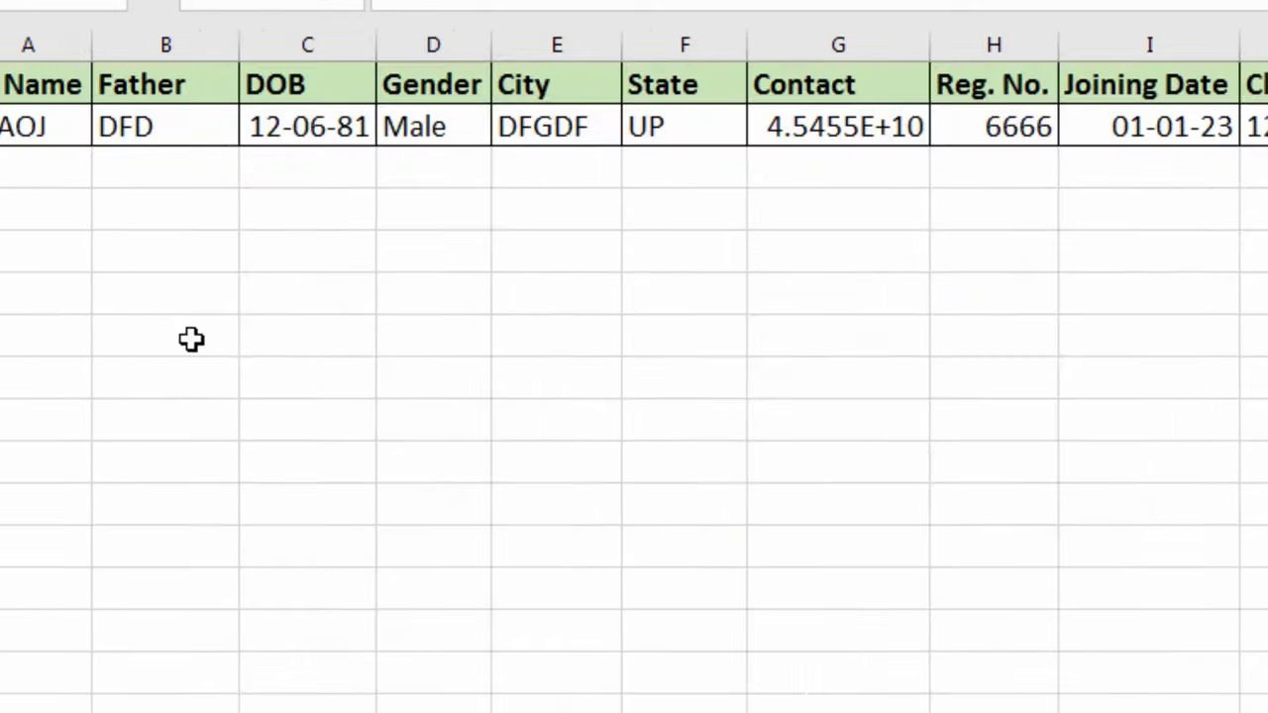
Select the new record in row 2 of the data sheet, then return to the form sheet
{"action": "left_click_drag", "start_coordinate": [28, 127], "coordinate": [1203, 123]}
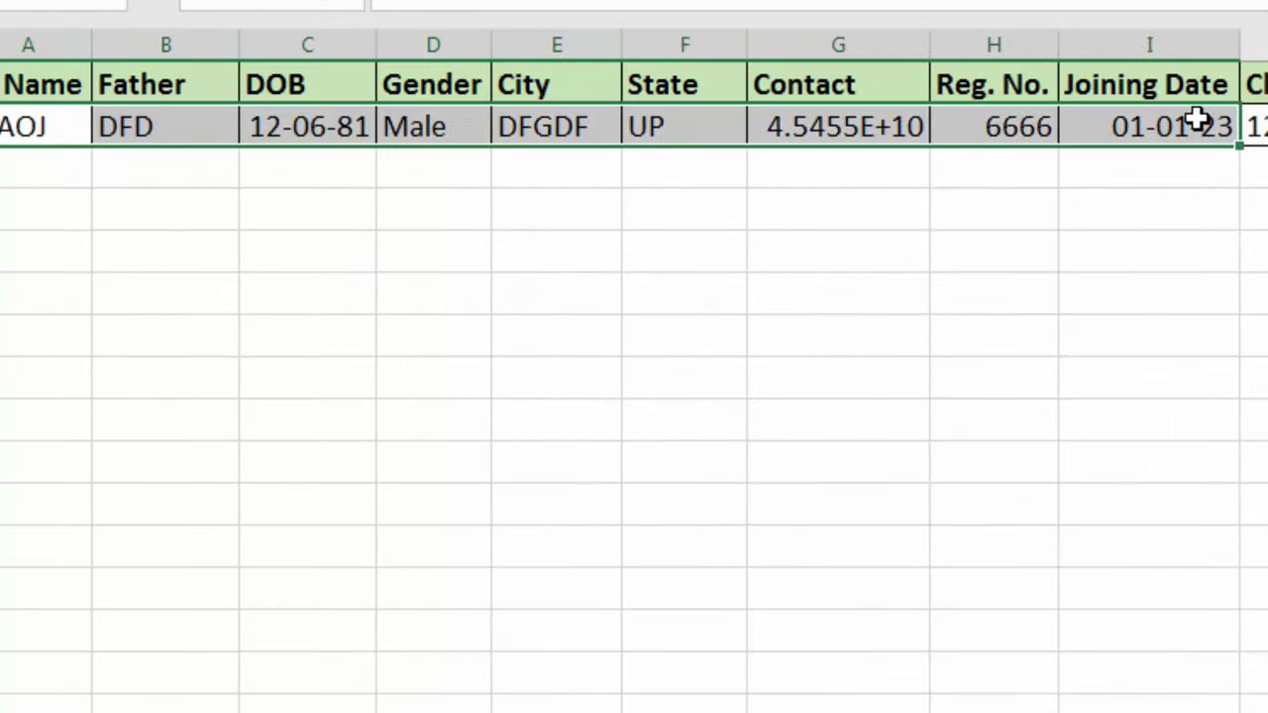
{"action": "left_click", "coordinate": [1254, 126]}
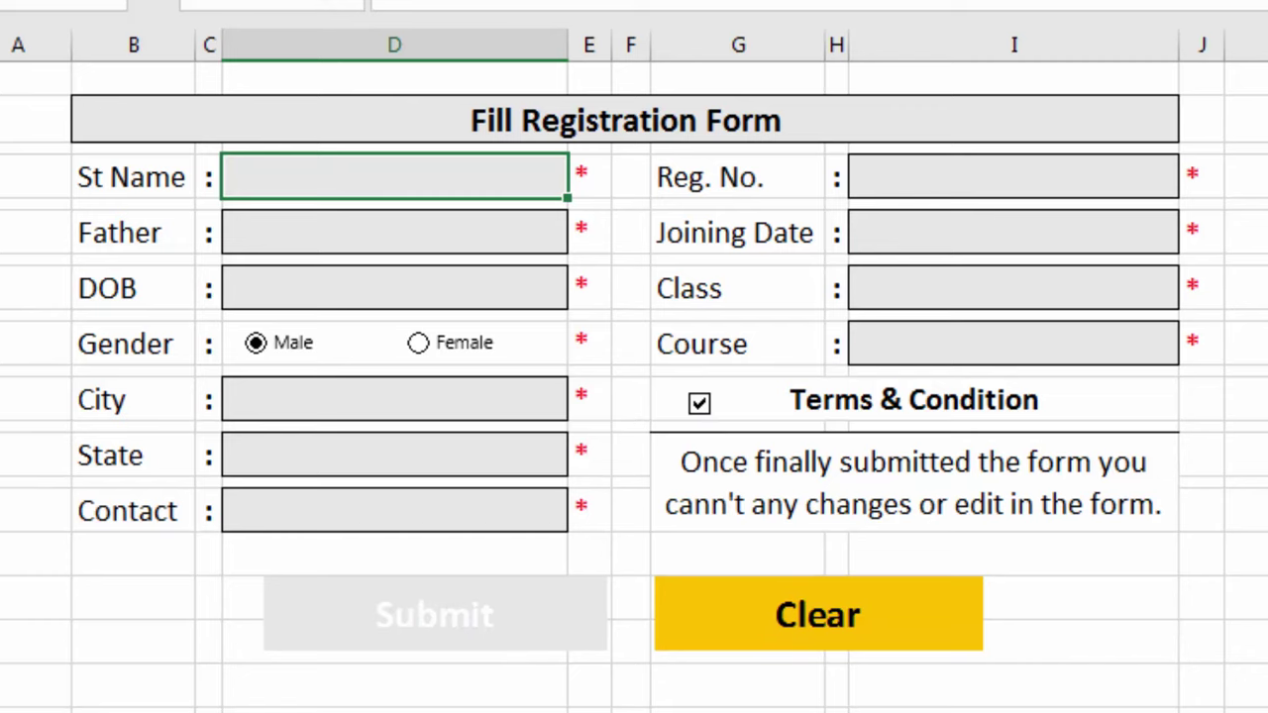
Enter the student's name, the father's name (re-entered), the date of birth and the city
{"action": "type", "text": "JKLDJFK"}
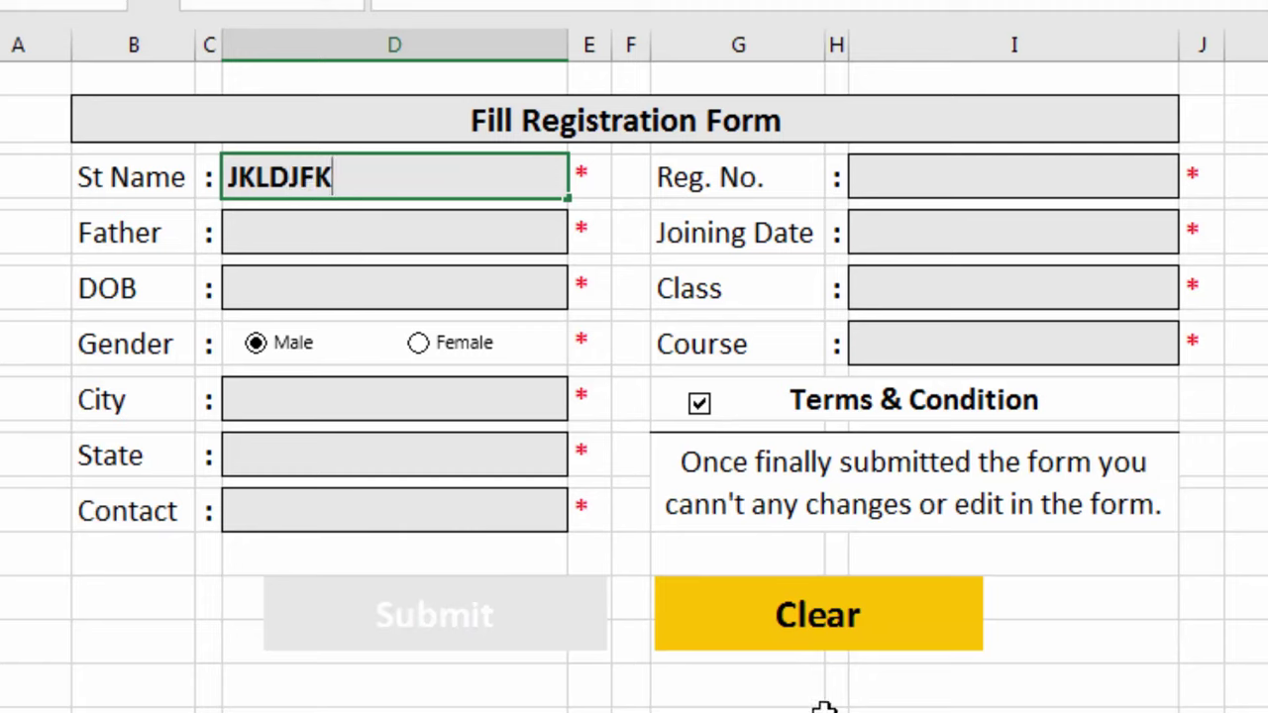
{"action": "key", "text": "Return"}
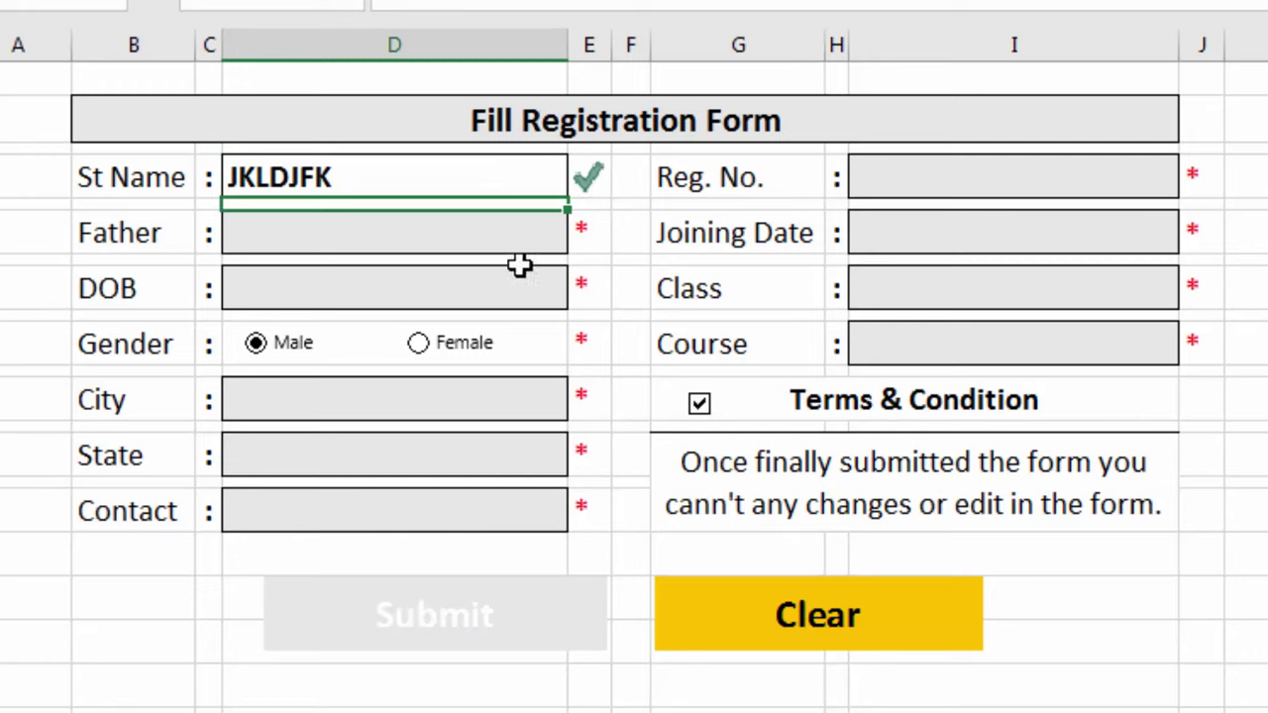
{"action": "type", "text": "DGDG"}
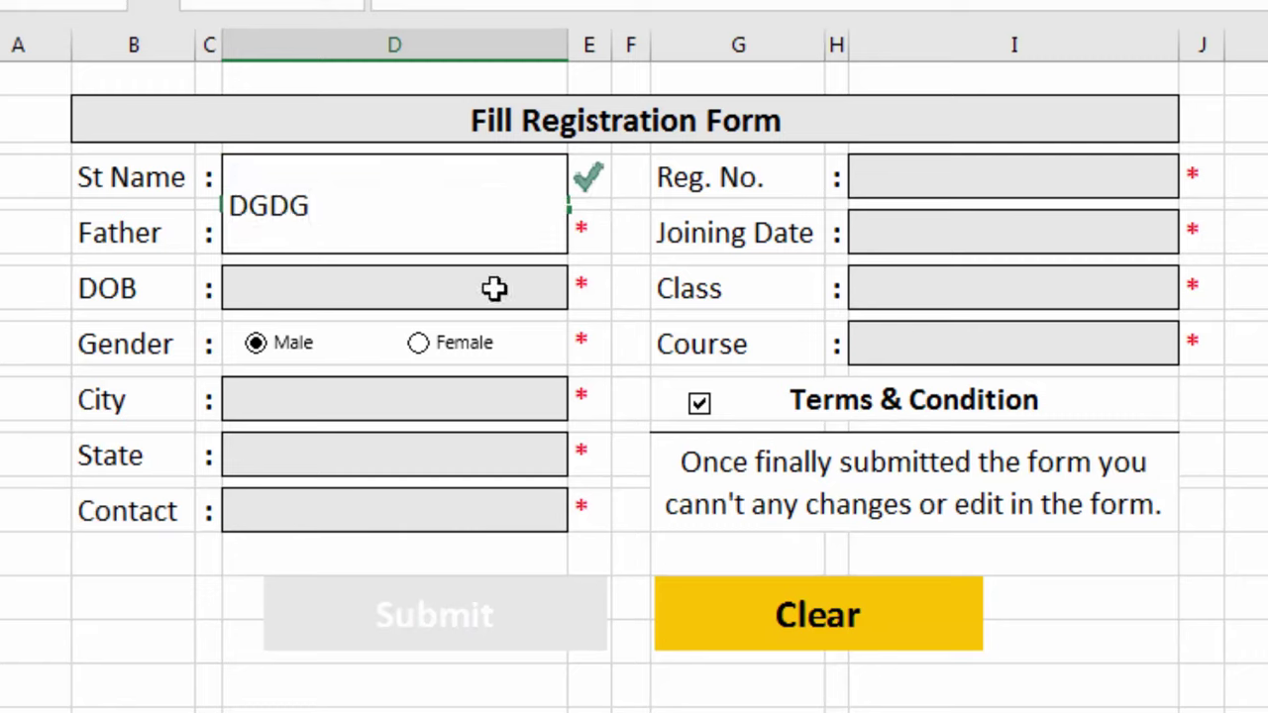
{"action": "key", "text": "Return"}
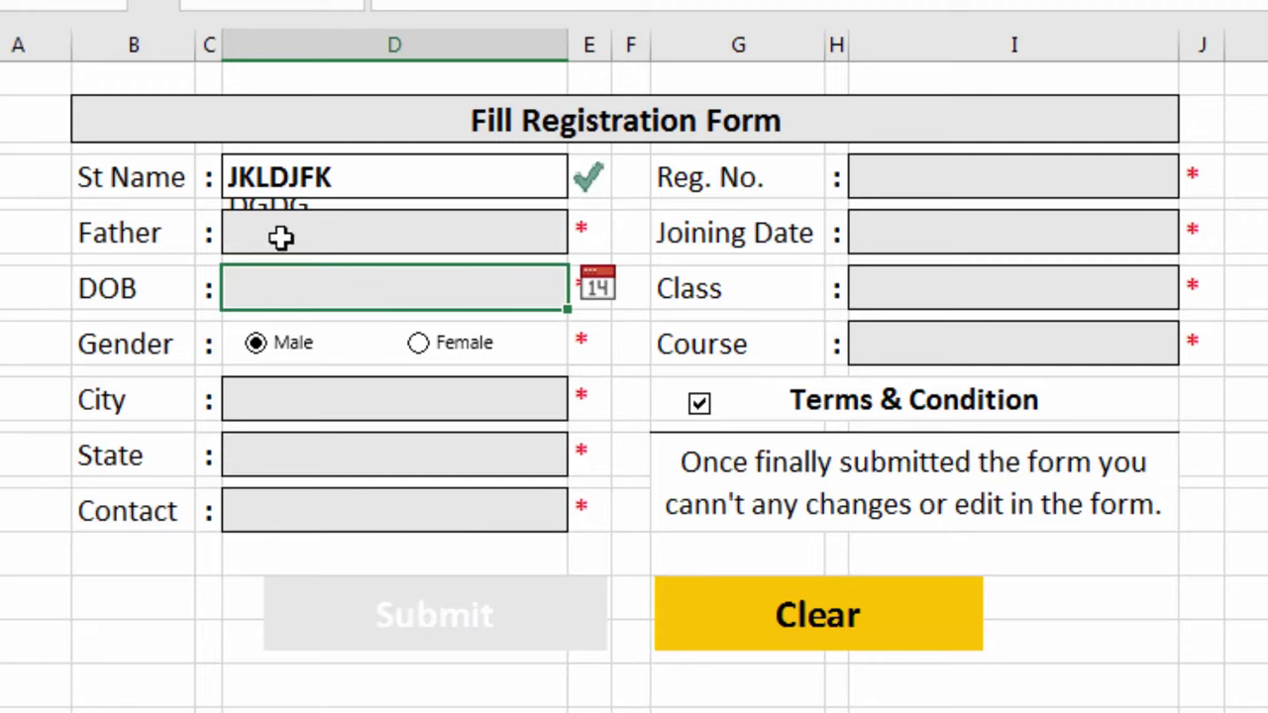
{"action": "left_click", "coordinate": [300, 211]}
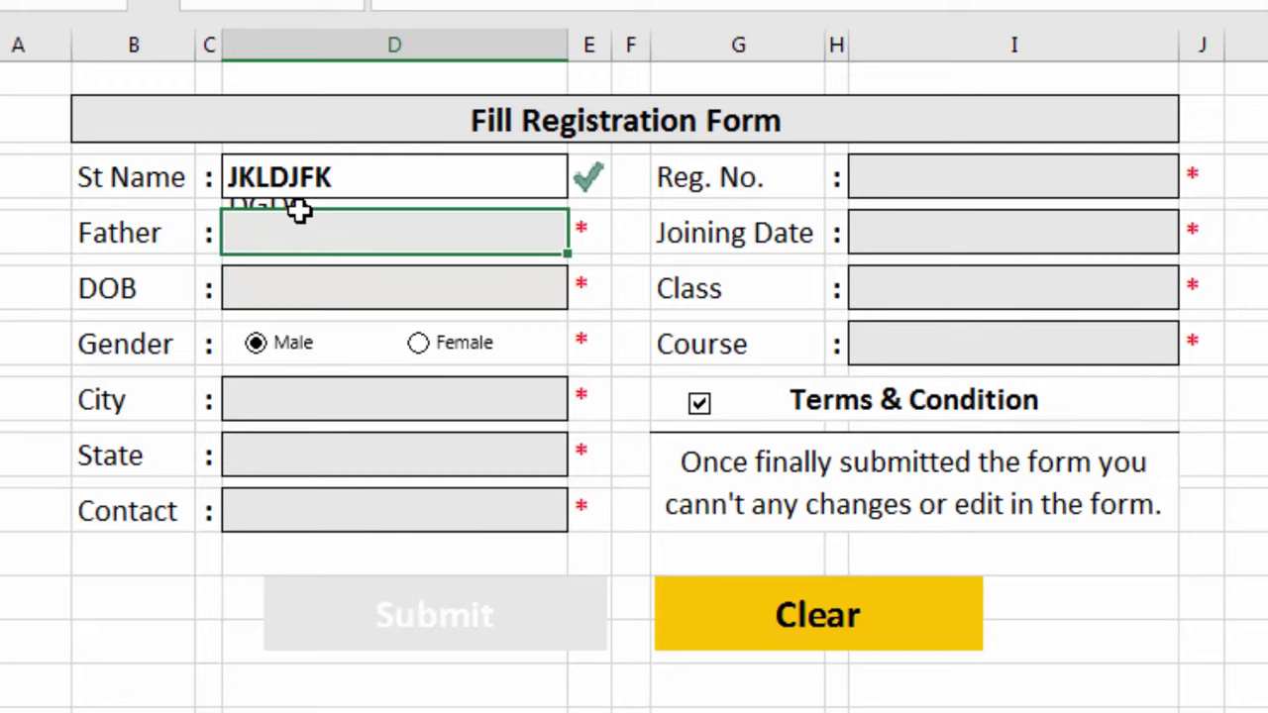
{"action": "type", "text": "GFDGFG"}
{"action": "left_click", "coordinate": [306, 286]}
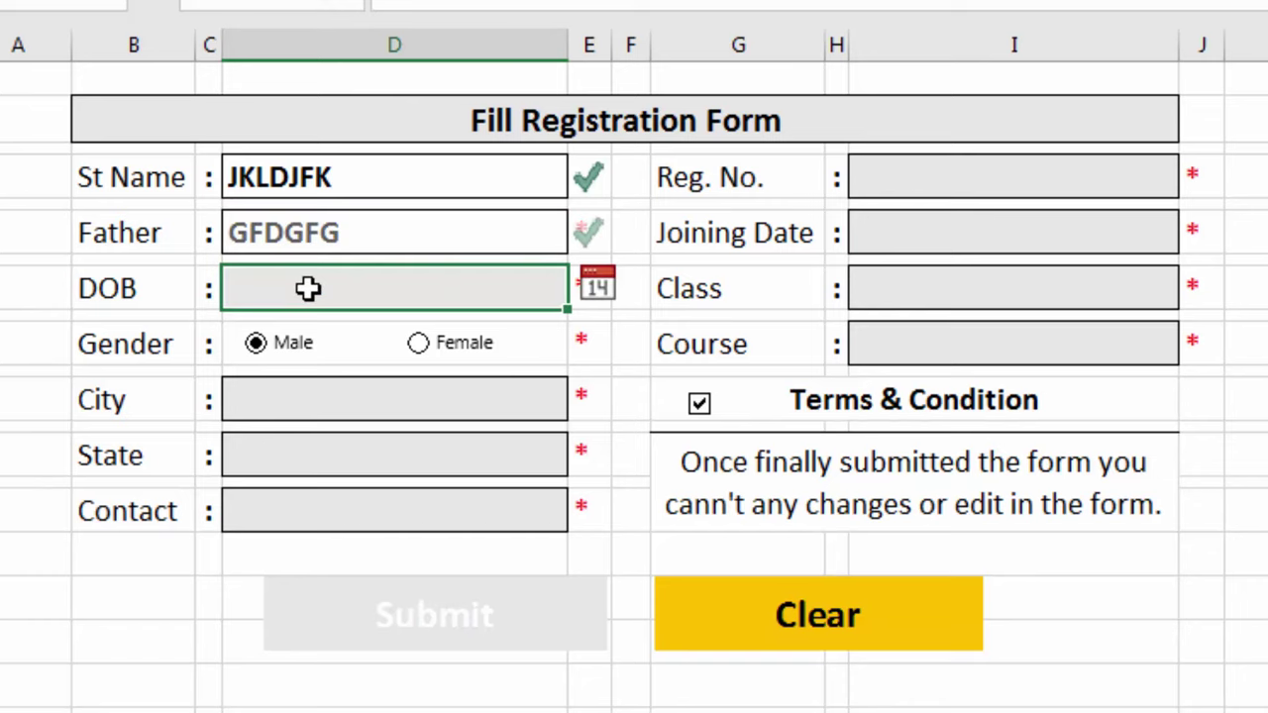
{"action": "type", "text": "12-5-200"}
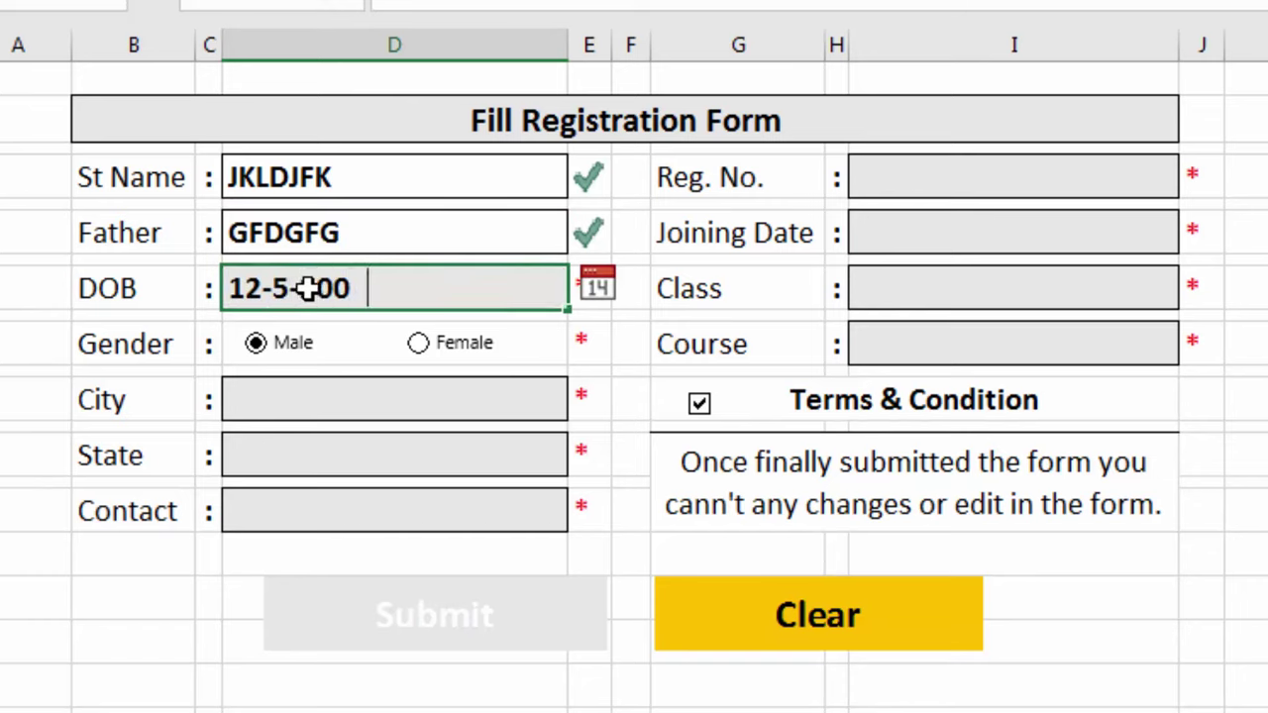
{"action": "key", "text": "Return"}
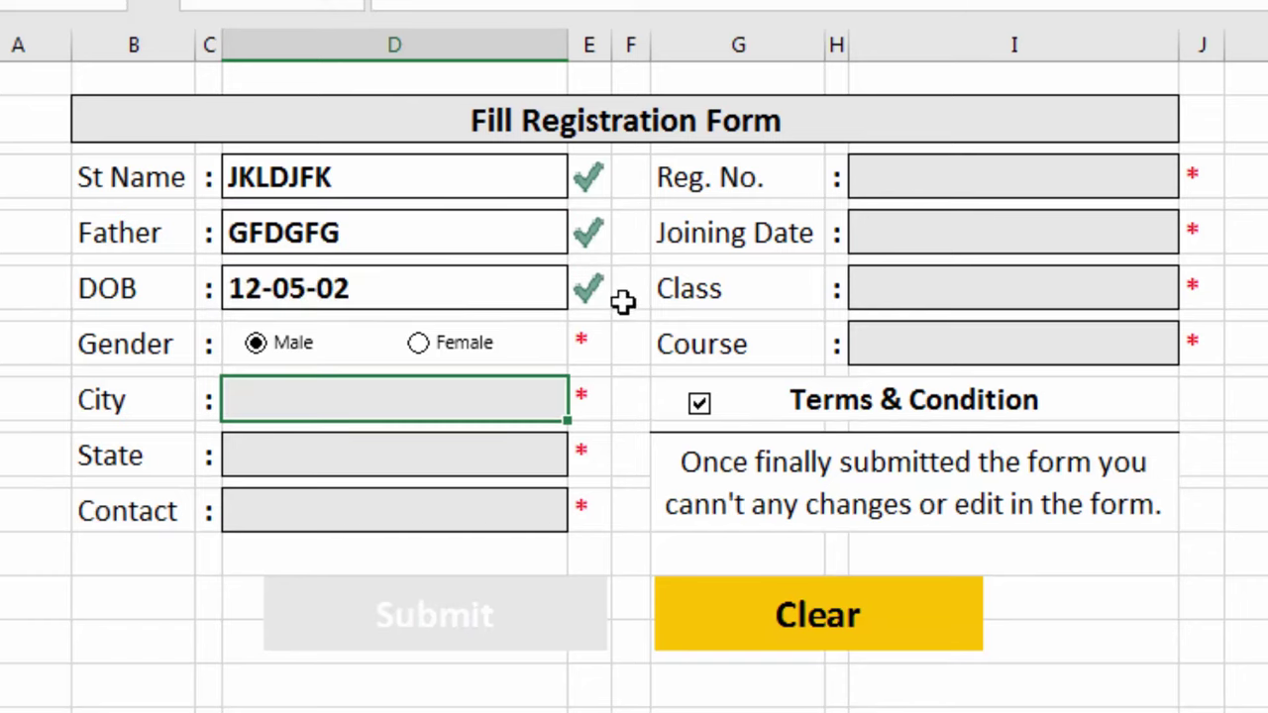
{"action": "type", "text": "CXC"}
Choose Haryana as the state and fill in the contact number, registration number and joining date
{"action": "left_click", "coordinate": [515, 458]}
{"action": "left_click", "coordinate": [584, 461]}
{"action": "left_click", "coordinate": [510, 488]}
{"action": "left_click", "coordinate": [487, 507]}
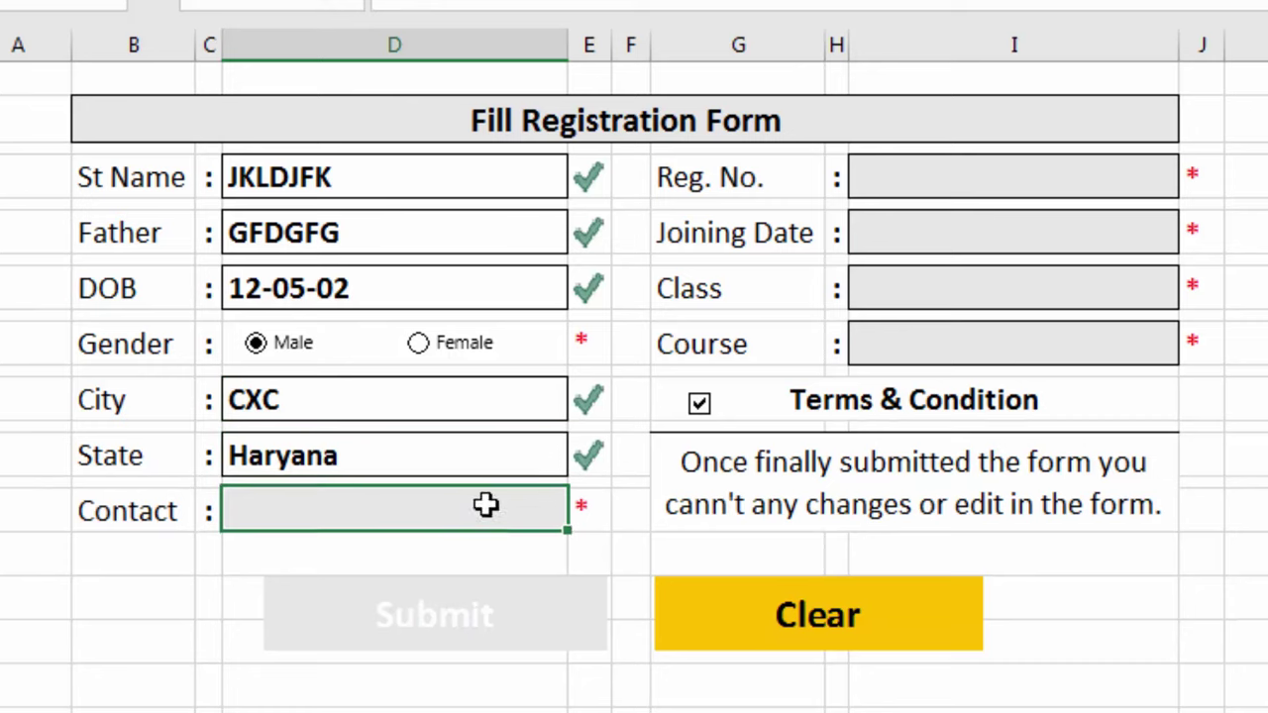
{"action": "type", "text": "CV"}
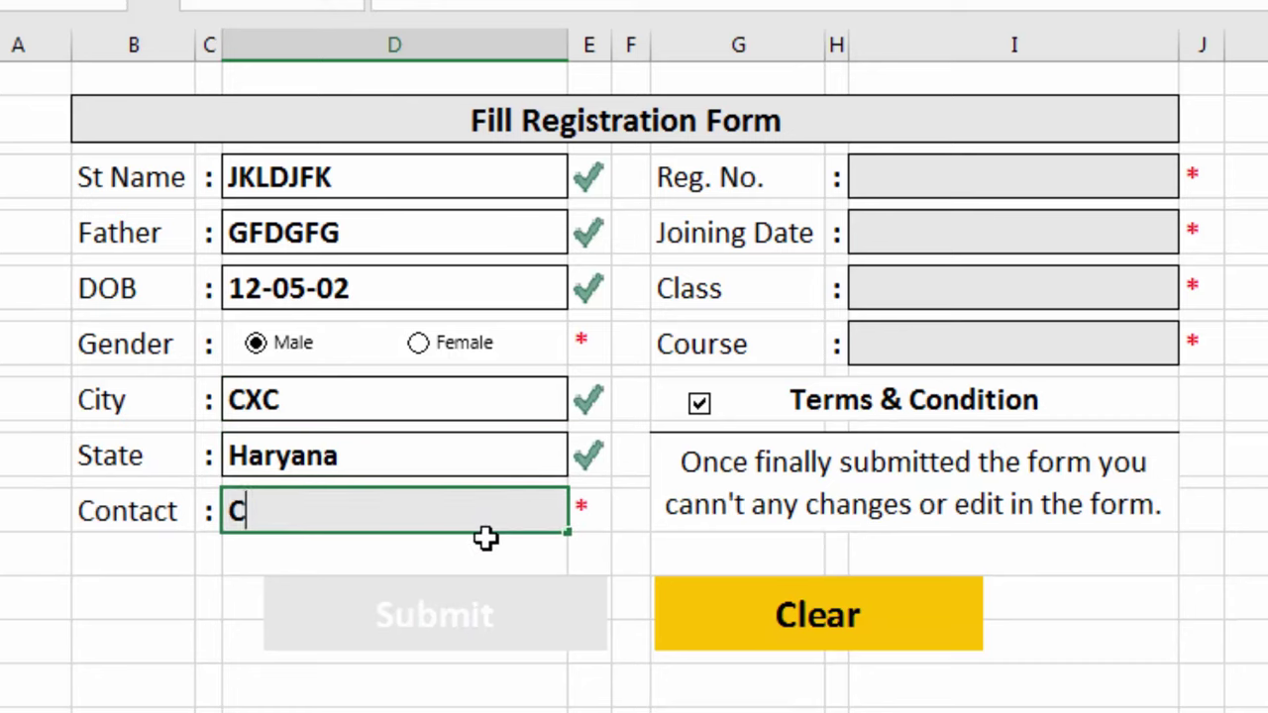
{"action": "type", "text": "5325325"}
{"action": "left_click", "coordinate": [918, 181]}
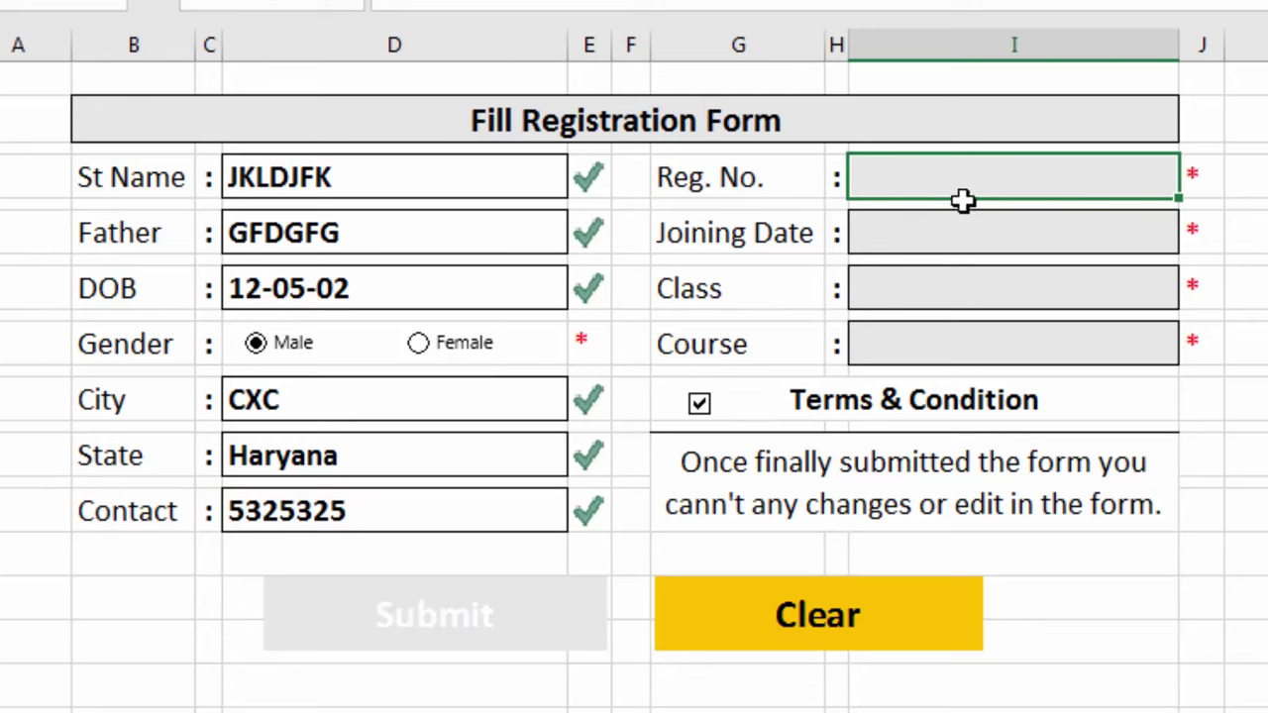
{"action": "type", "text": "123"}
{"action": "left_click", "coordinate": [946, 235]}
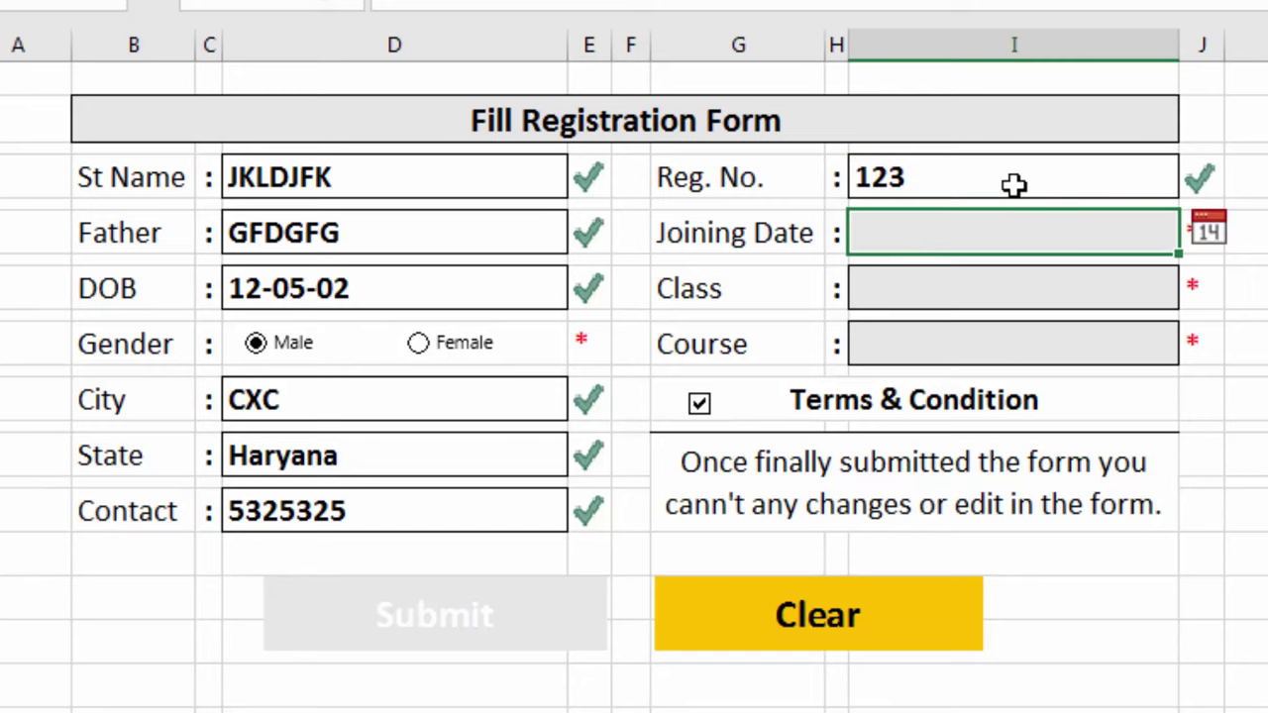
{"action": "type", "text": "1-01-00"}
Set Class to 12TH and Course to MS Office, re-tick Terms & Condition, and submit
{"action": "left_click", "coordinate": [1017, 284]}
{"action": "type", "text": "12T"}
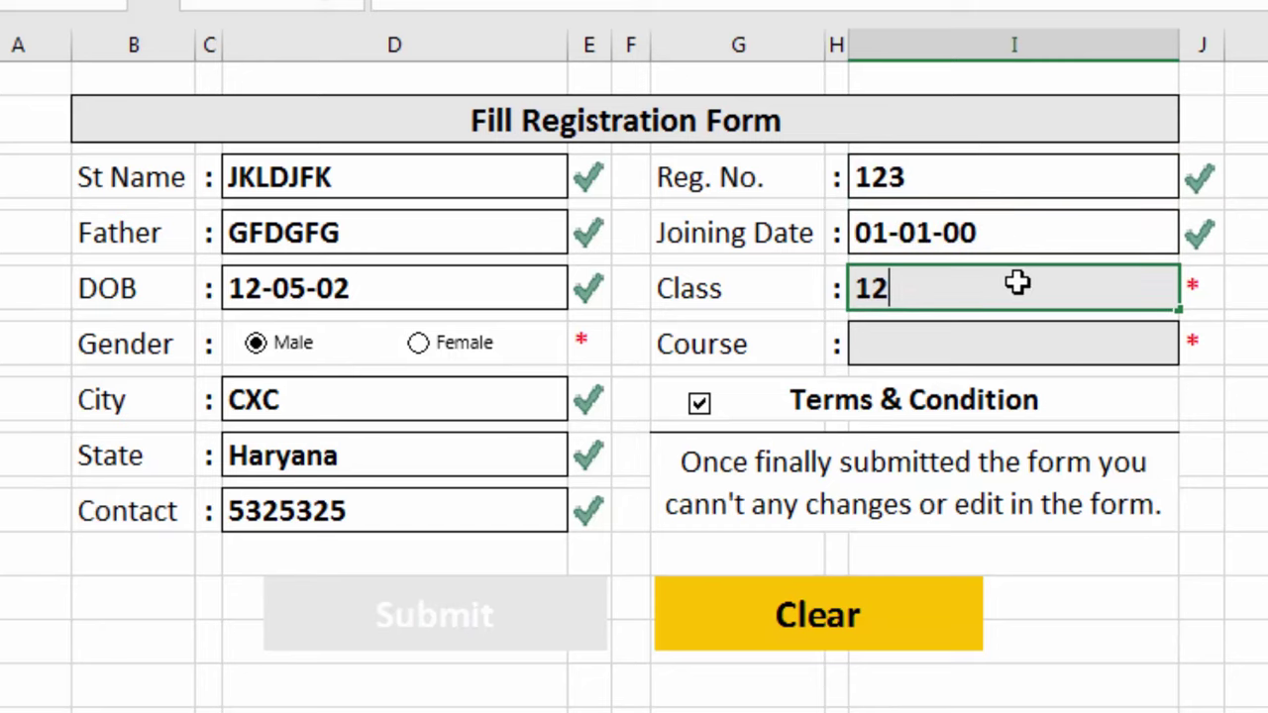
{"action": "type", "text": "H"}
{"action": "left_click", "coordinate": [1013, 339]}
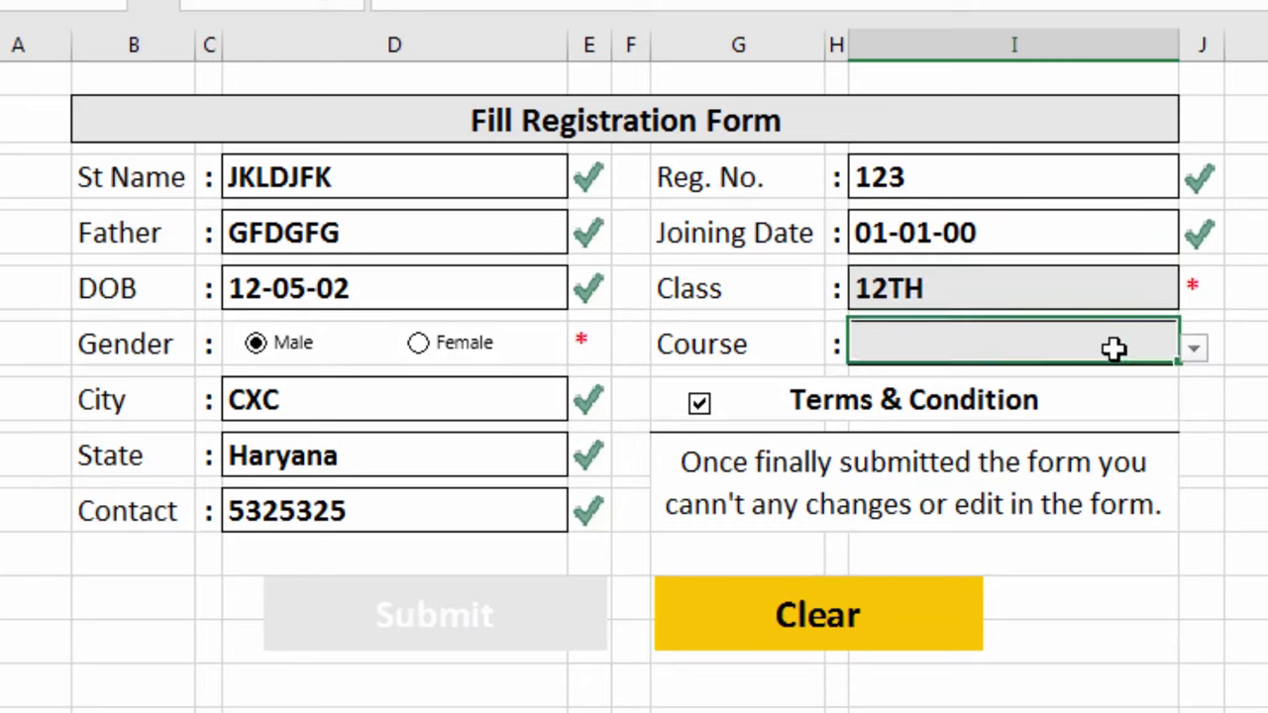
{"action": "left_click", "coordinate": [1196, 349]}
{"action": "left_click", "coordinate": [1091, 428]}
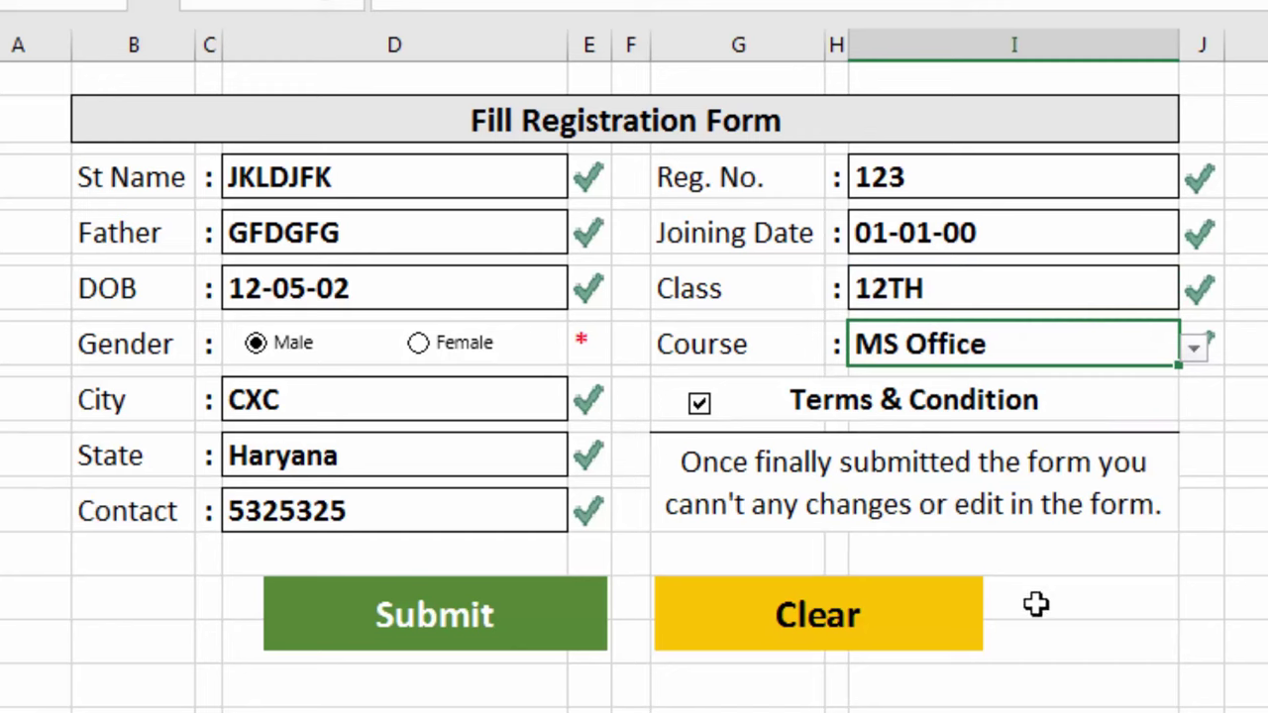
{"action": "left_click", "coordinate": [699, 404]}
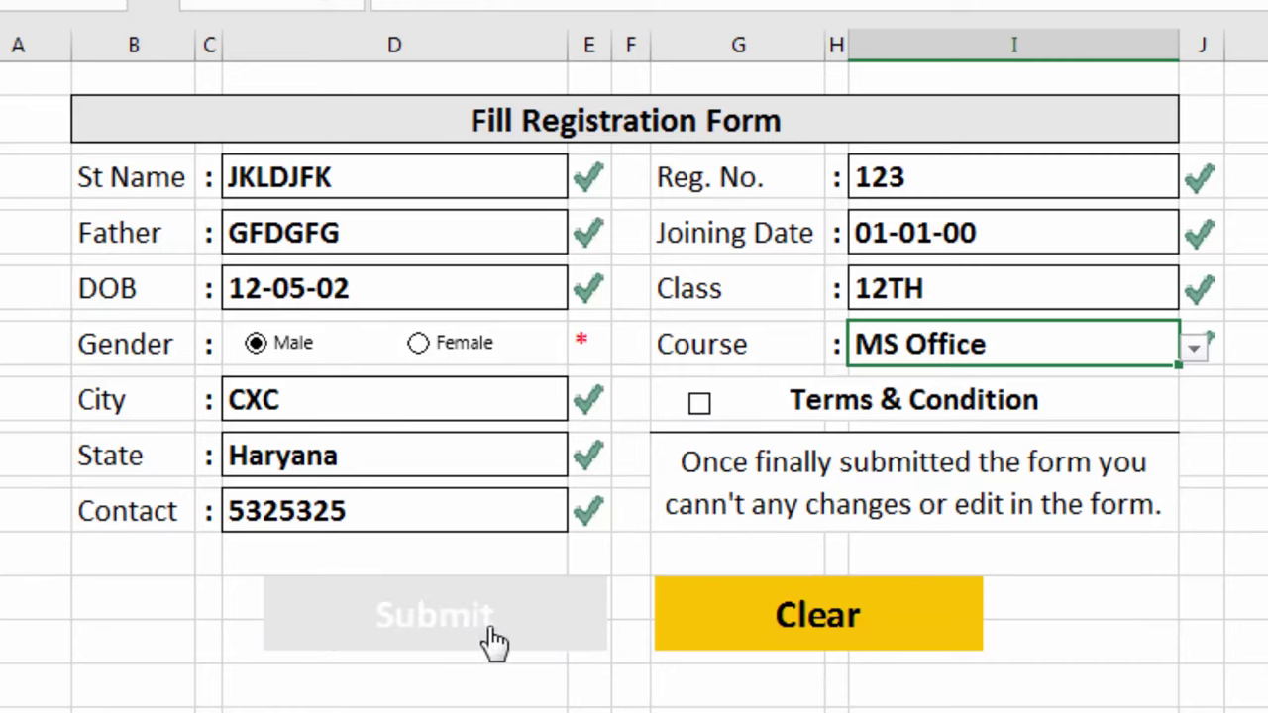
{"action": "left_click", "coordinate": [699, 408]}
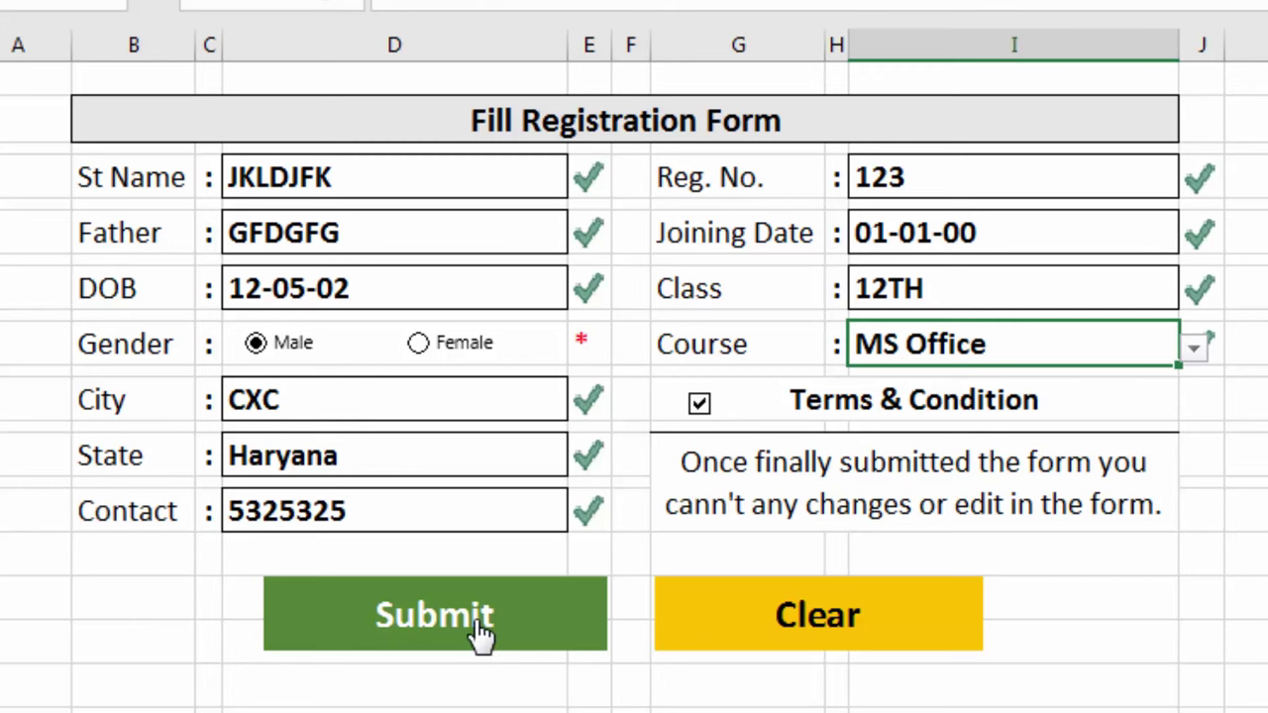
{"action": "left_click", "coordinate": [480, 634]}
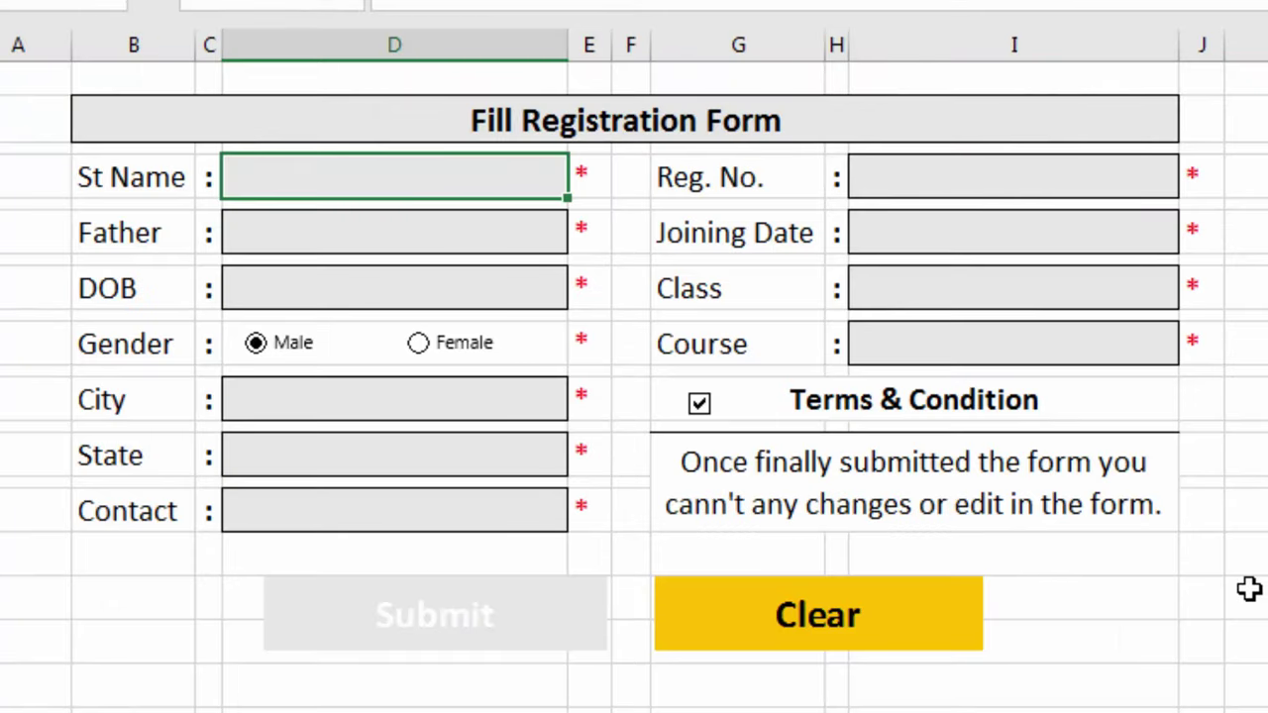
{"action": "left_click", "coordinate": [1249, 589]}
Switch to the Database sheet to check its headers, then return to the Form sheet
{"action": "left_click", "coordinate": [1188, 645]}
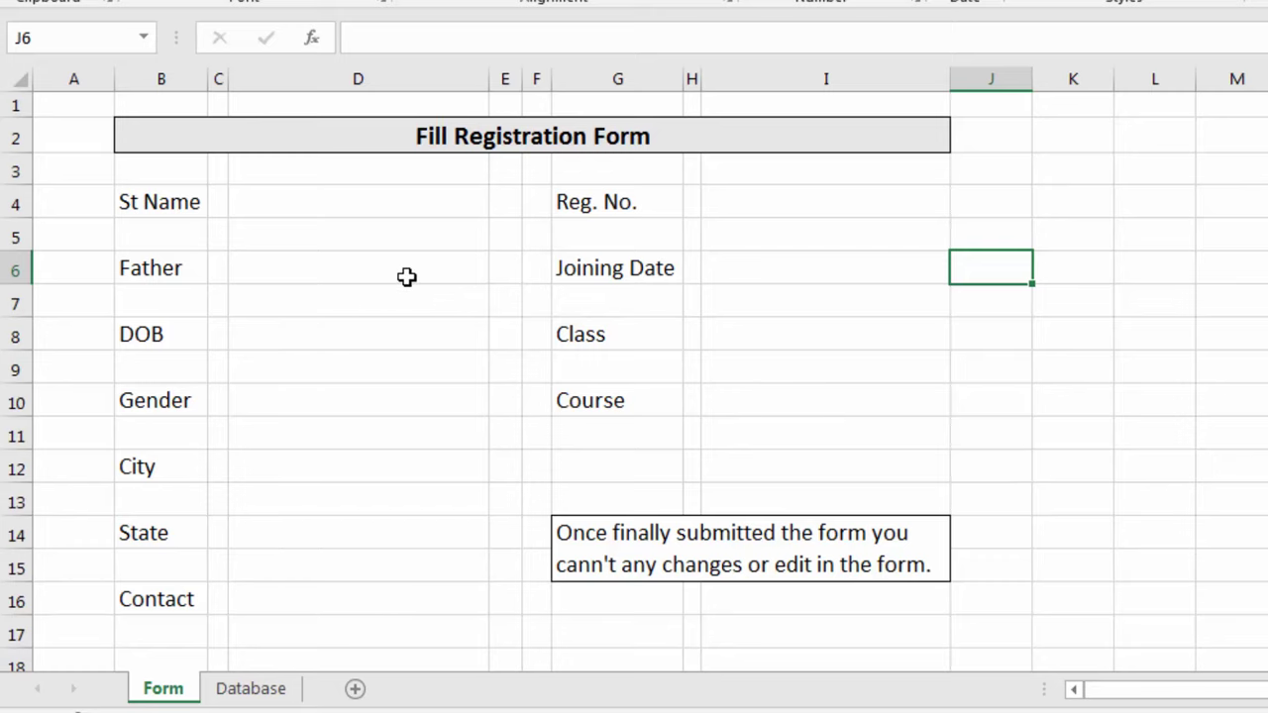
{"action": "left_click", "coordinate": [254, 683]}
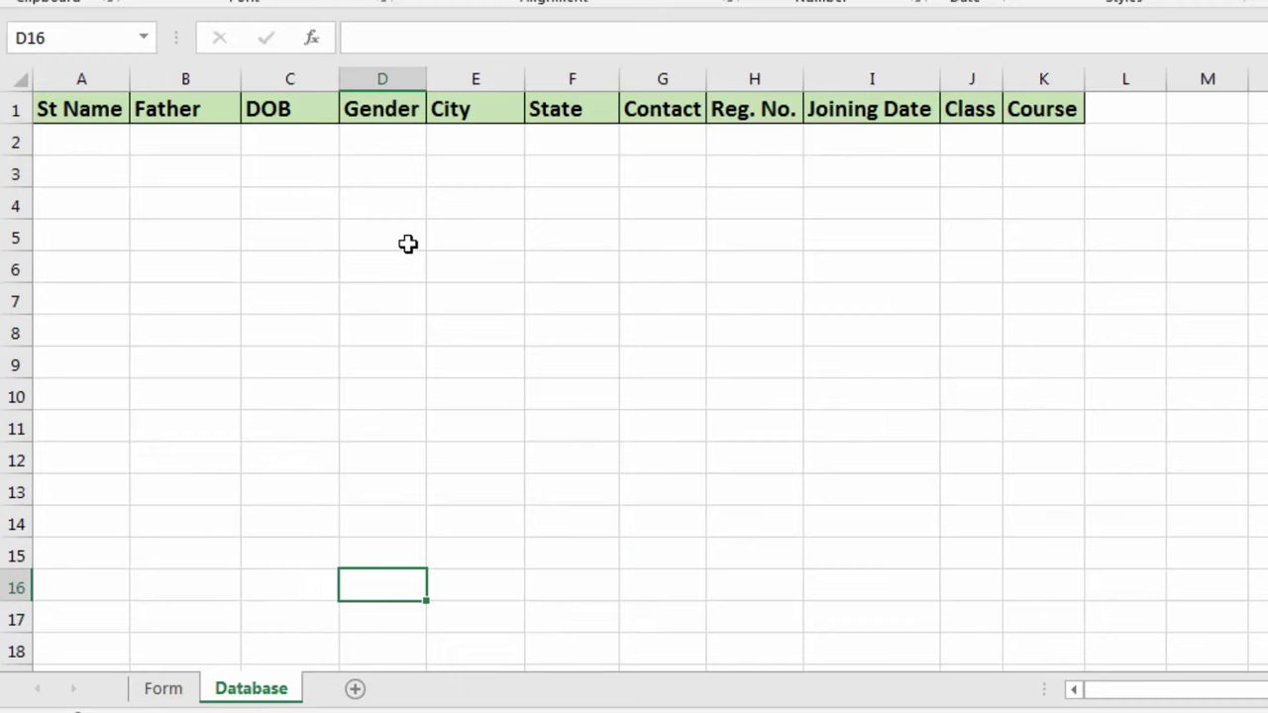
{"action": "left_click", "coordinate": [176, 691]}
{"action": "left_click", "coordinate": [250, 688]}
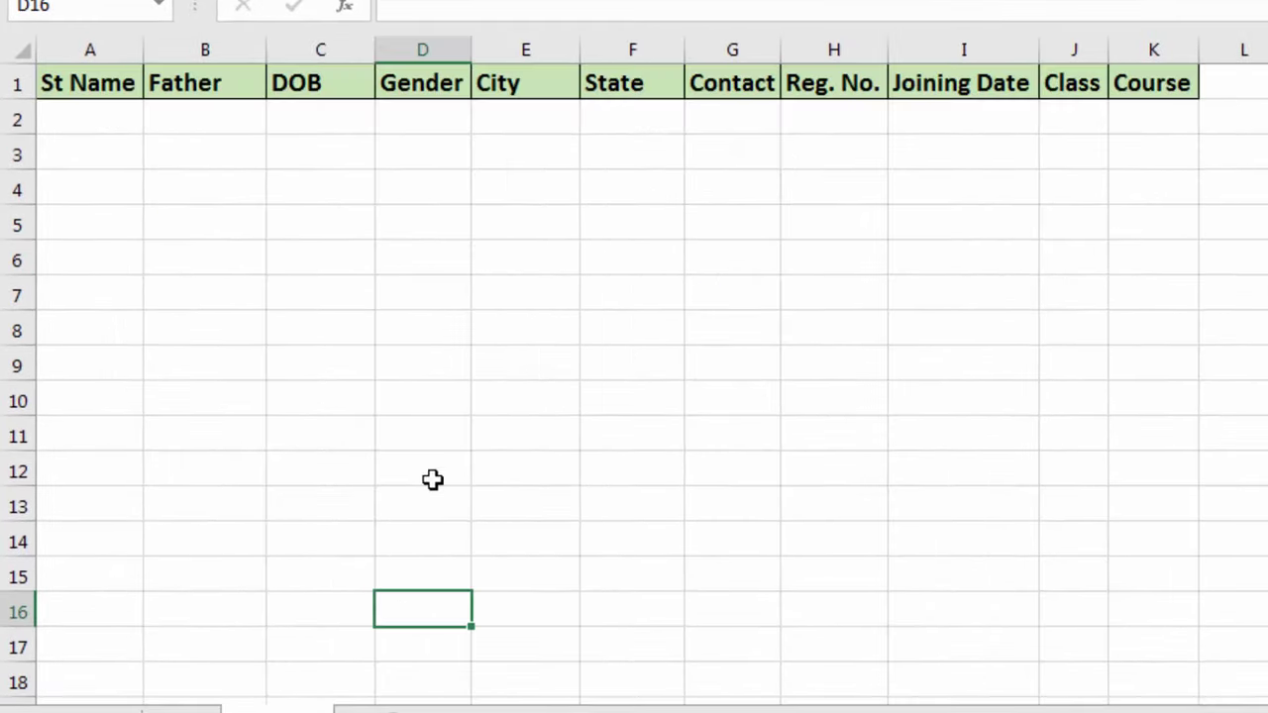
{"action": "left_click", "coordinate": [176, 693]}
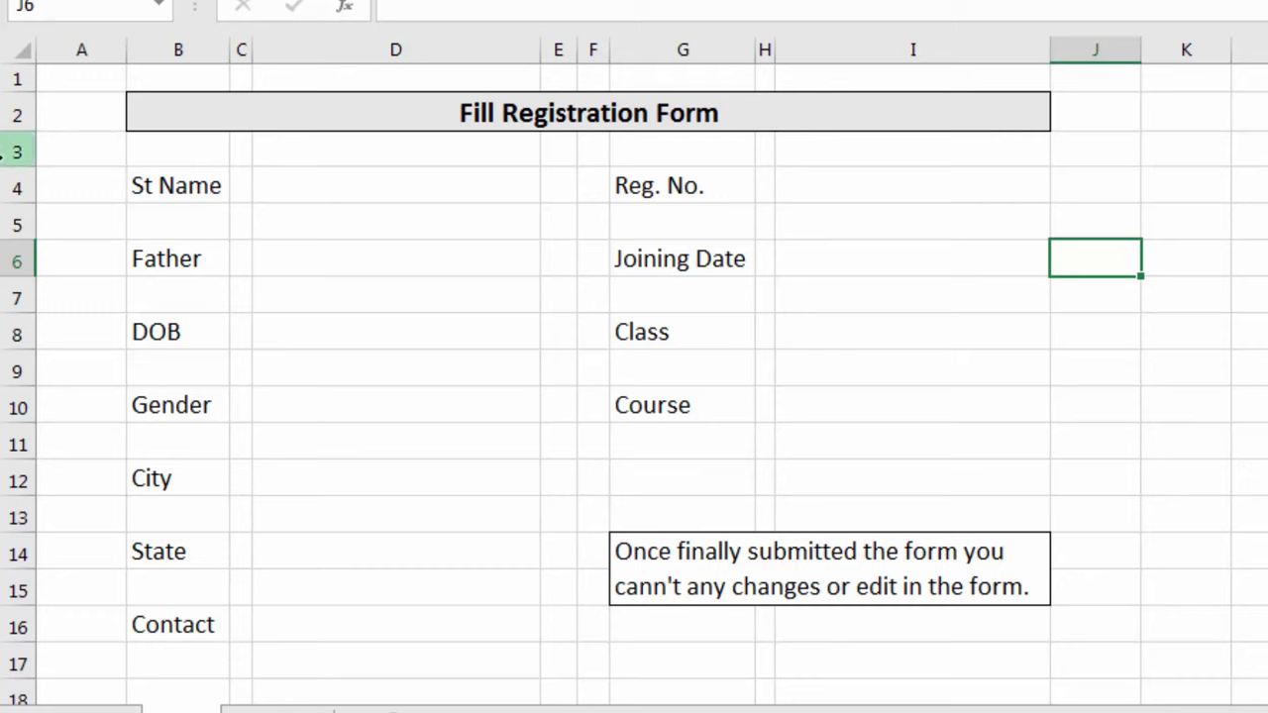
Shrink the height of the odd spacer rows 3 through 15
{"action": "left_click", "coordinate": [17, 151]}
{"action": "left_click", "coordinate": [16, 222], "text": "ctrl"}
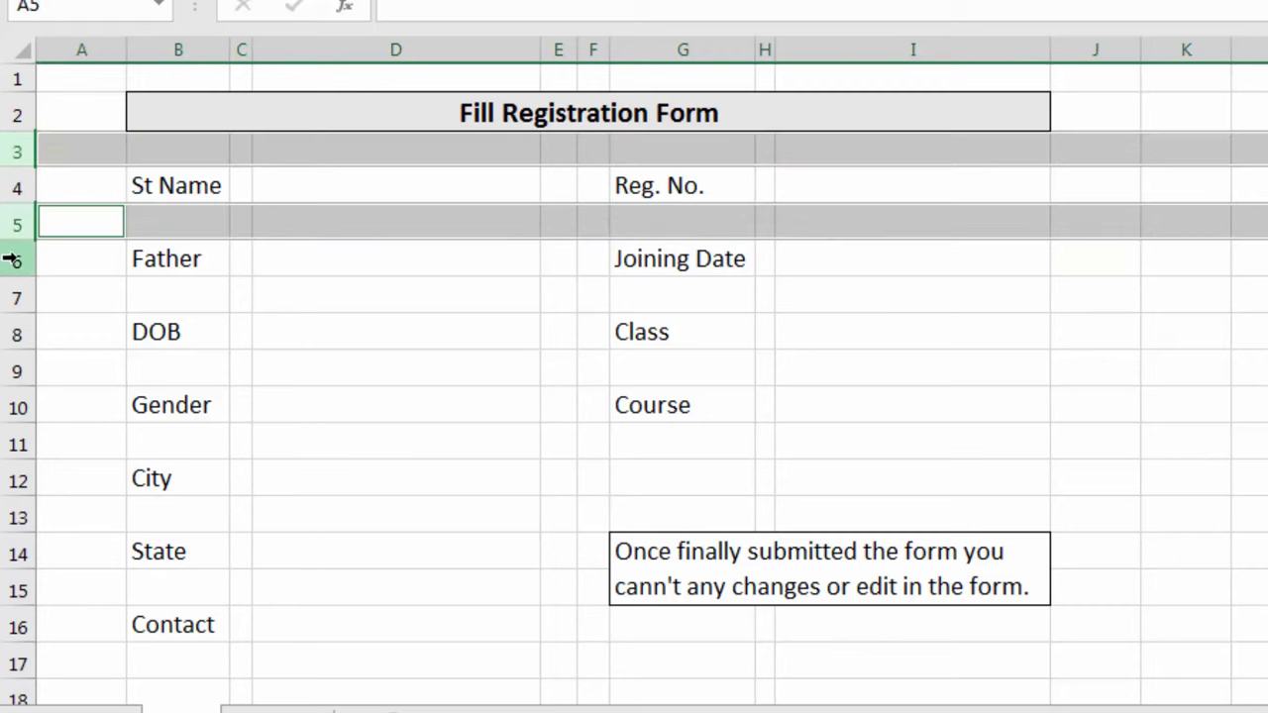
{"action": "left_click", "coordinate": [17, 295], "text": "ctrl"}
{"action": "left_click", "coordinate": [16, 369], "text": "ctrl"}
{"action": "left_click", "coordinate": [17, 442], "text": "ctrl"}
{"action": "left_click", "coordinate": [17, 515], "text": "ctrl"}
{"action": "left_click", "coordinate": [17, 589], "text": "ctrl"}
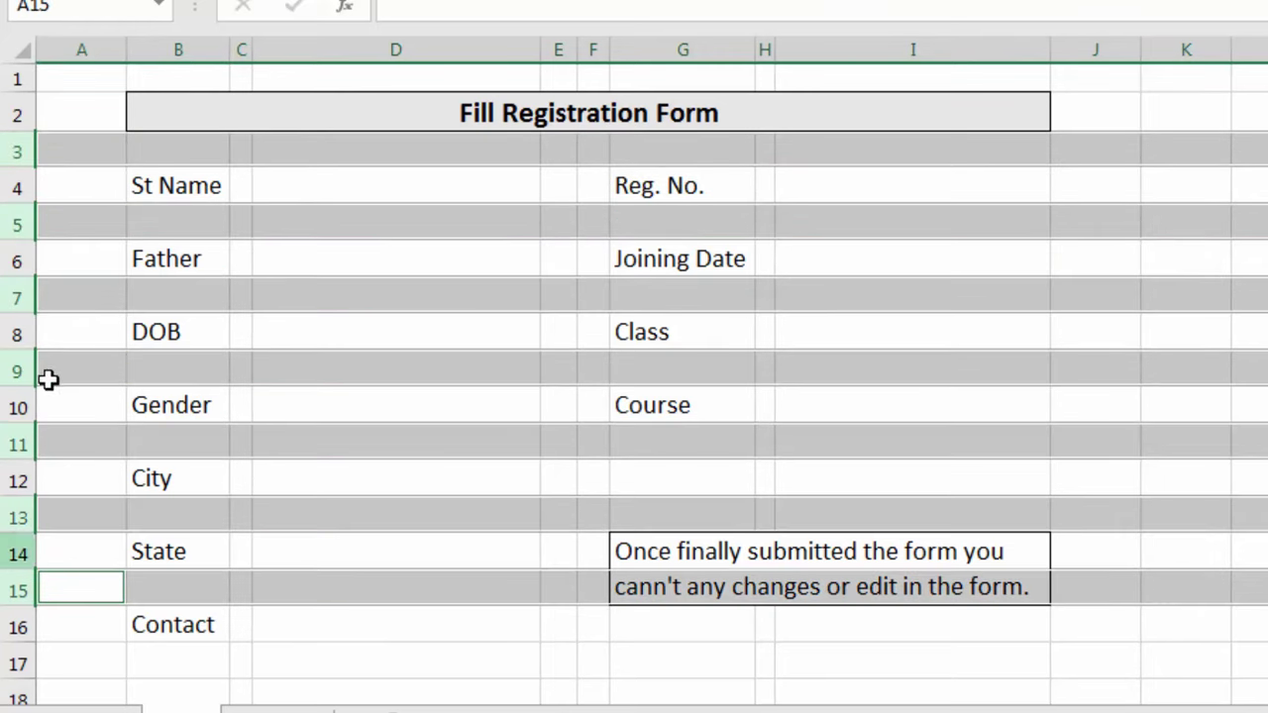
{"action": "left_click_drag", "start_coordinate": [22, 166], "coordinate": [23, 147]}
{"action": "left_click", "coordinate": [372, 304]}
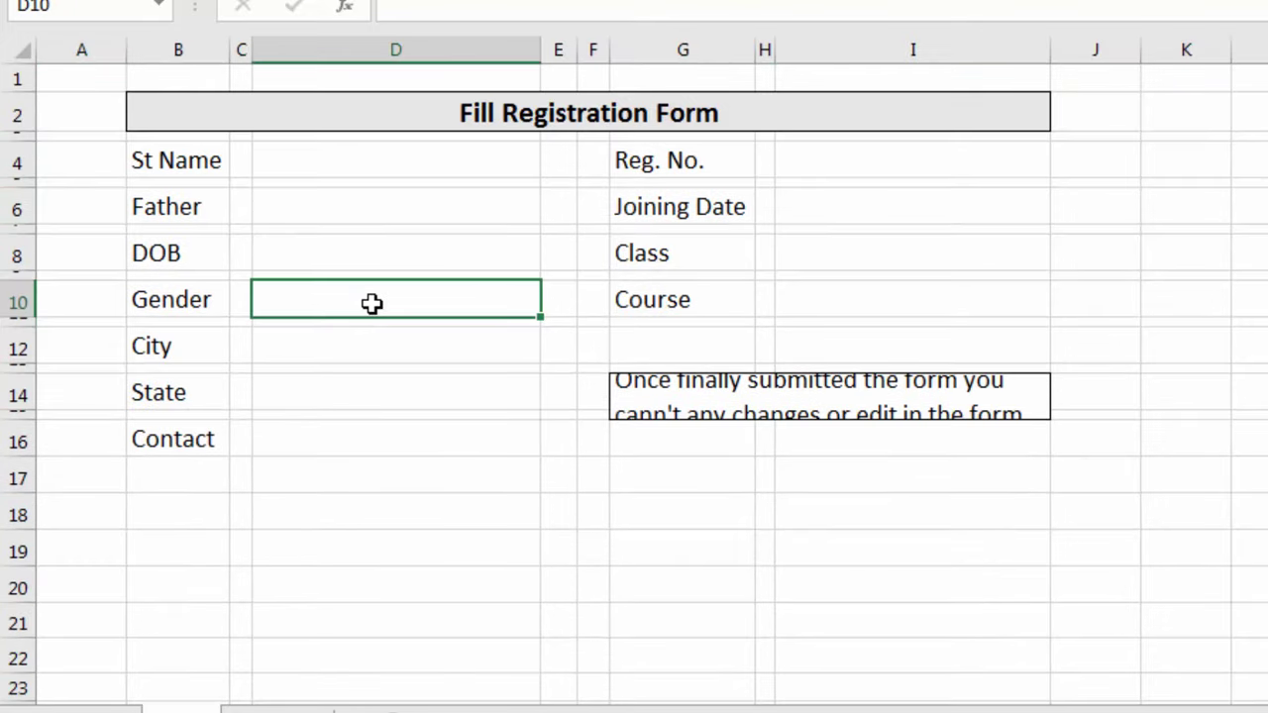
Give input cells D4–D16 (except Gender D10) and I4–I10 borders and light grey fill
{"action": "left_click", "coordinate": [343, 165]}
{"action": "left_click", "coordinate": [343, 207], "text": "ctrl"}
{"action": "left_click", "coordinate": [343, 253], "text": "ctrl"}
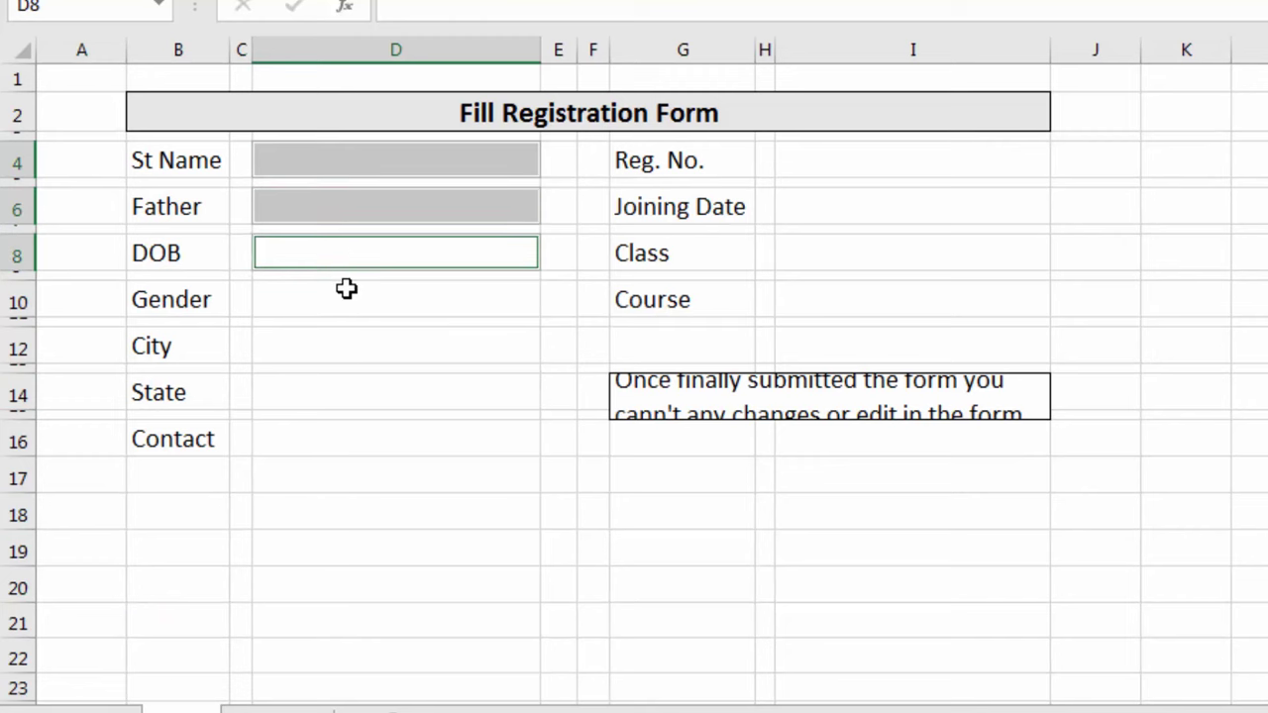
{"action": "left_click", "coordinate": [344, 300], "text": "ctrl"}
{"action": "left_click", "coordinate": [346, 347], "text": "ctrl"}
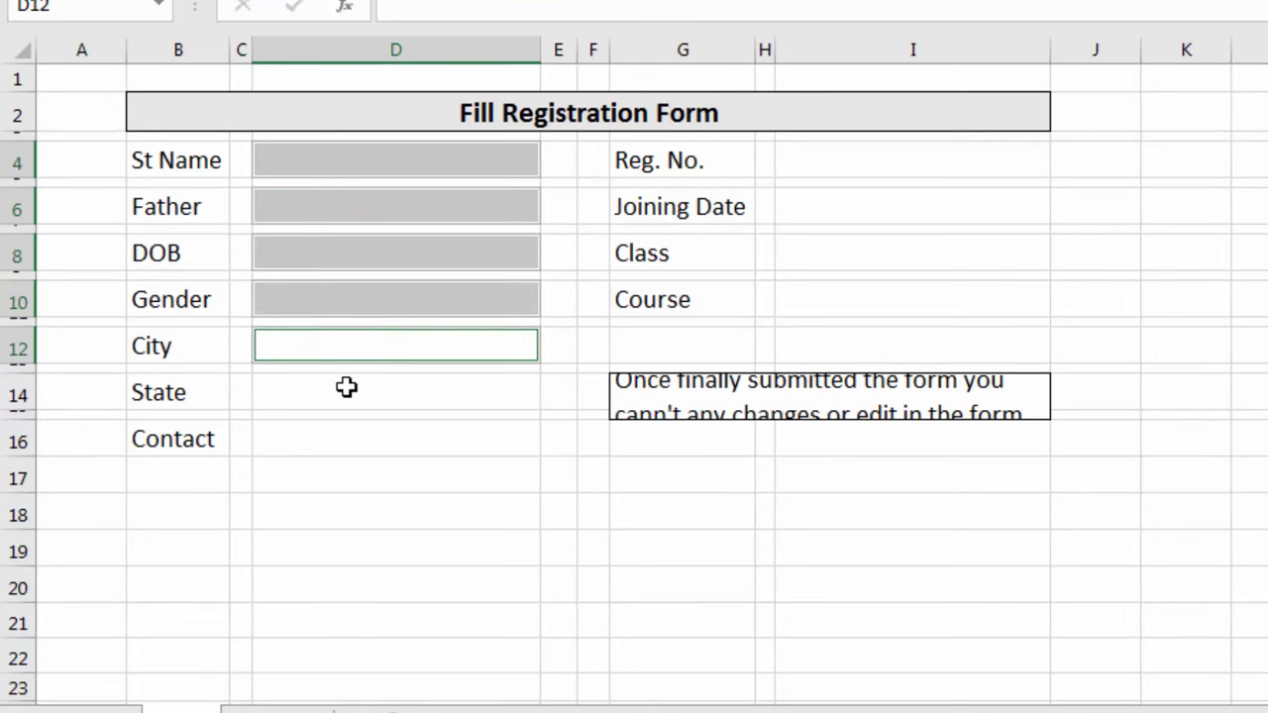
{"action": "left_click", "coordinate": [346, 387], "text": "ctrl"}
{"action": "left_click", "coordinate": [346, 445], "text": "ctrl"}
{"action": "left_click", "coordinate": [351, 307], "text": "ctrl"}
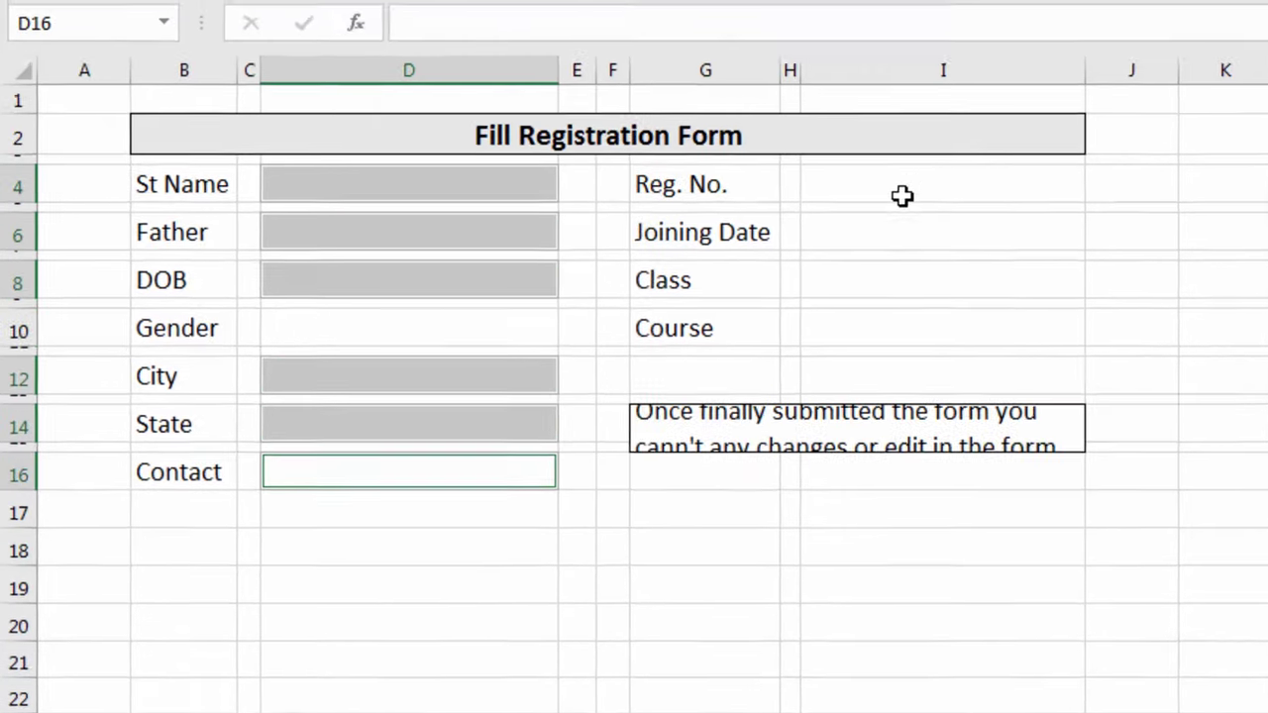
{"action": "left_click", "coordinate": [901, 196], "text": "ctrl"}
{"action": "left_click", "coordinate": [899, 249], "text": "ctrl"}
{"action": "left_click", "coordinate": [899, 273], "text": "ctrl"}
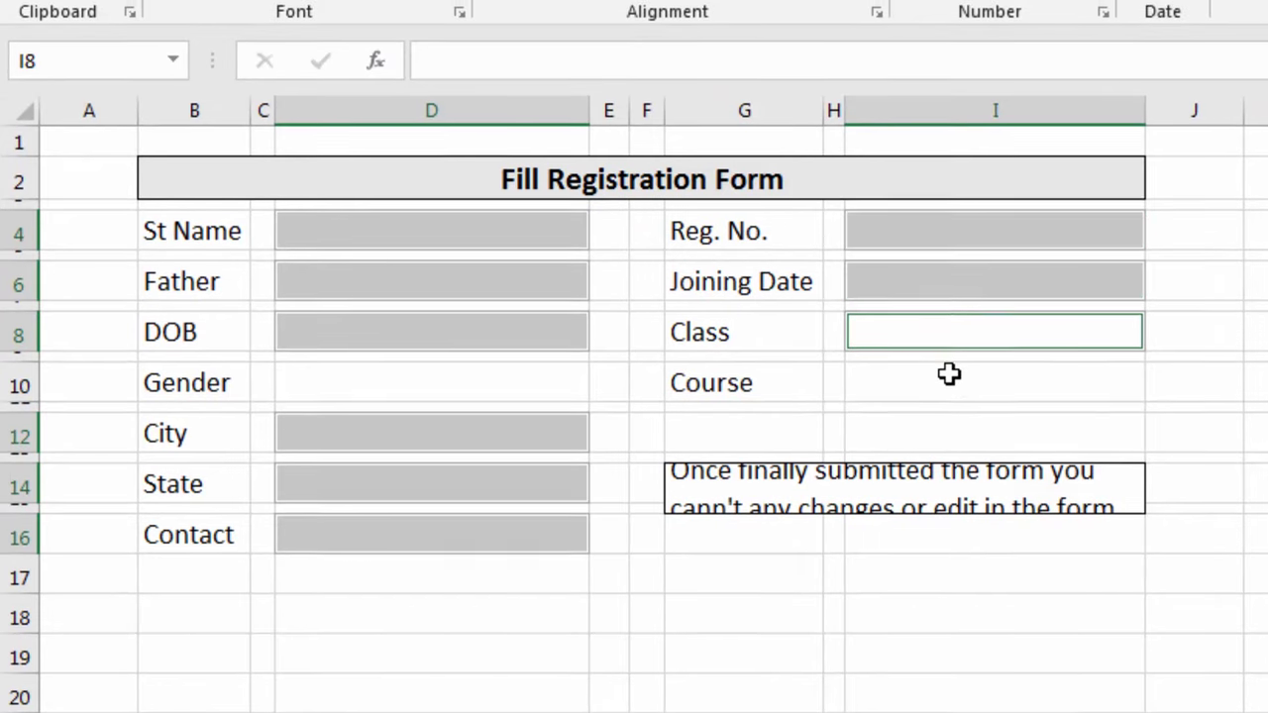
{"action": "left_click", "coordinate": [950, 370], "text": "ctrl"}
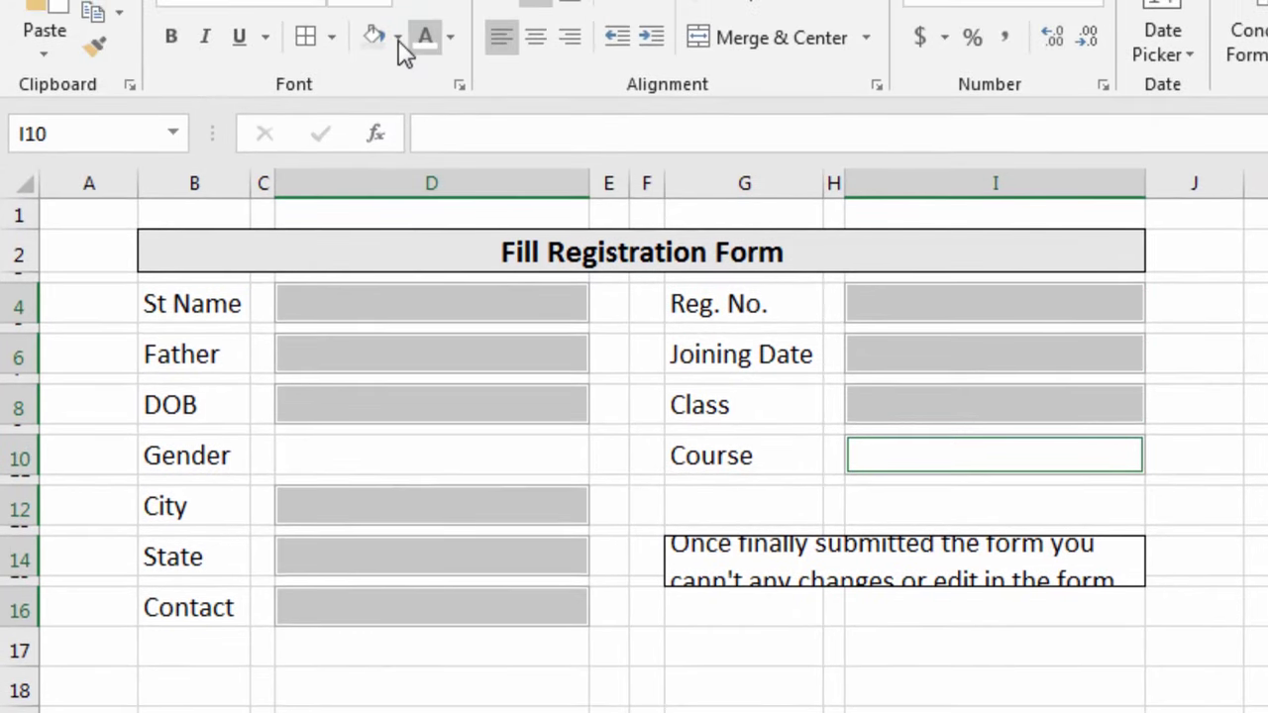
{"action": "left_click", "coordinate": [307, 38]}
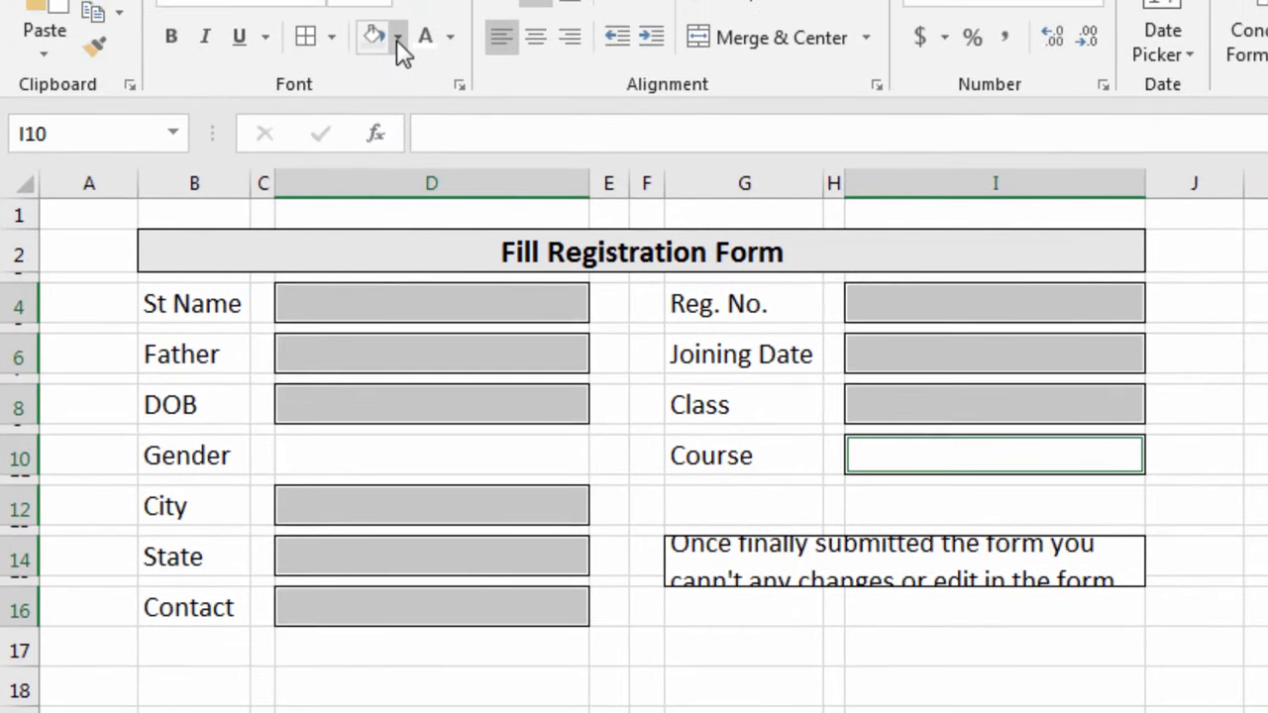
{"action": "left_click", "coordinate": [397, 40]}
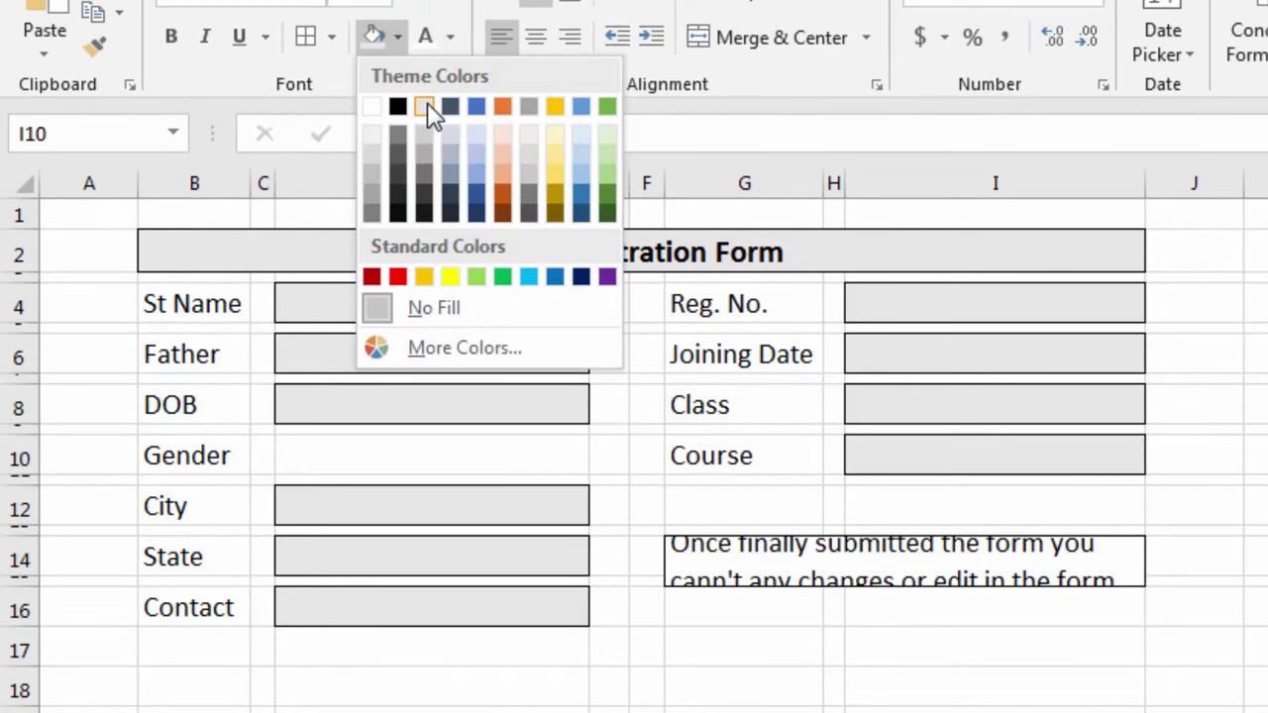
{"action": "left_click", "coordinate": [425, 105]}
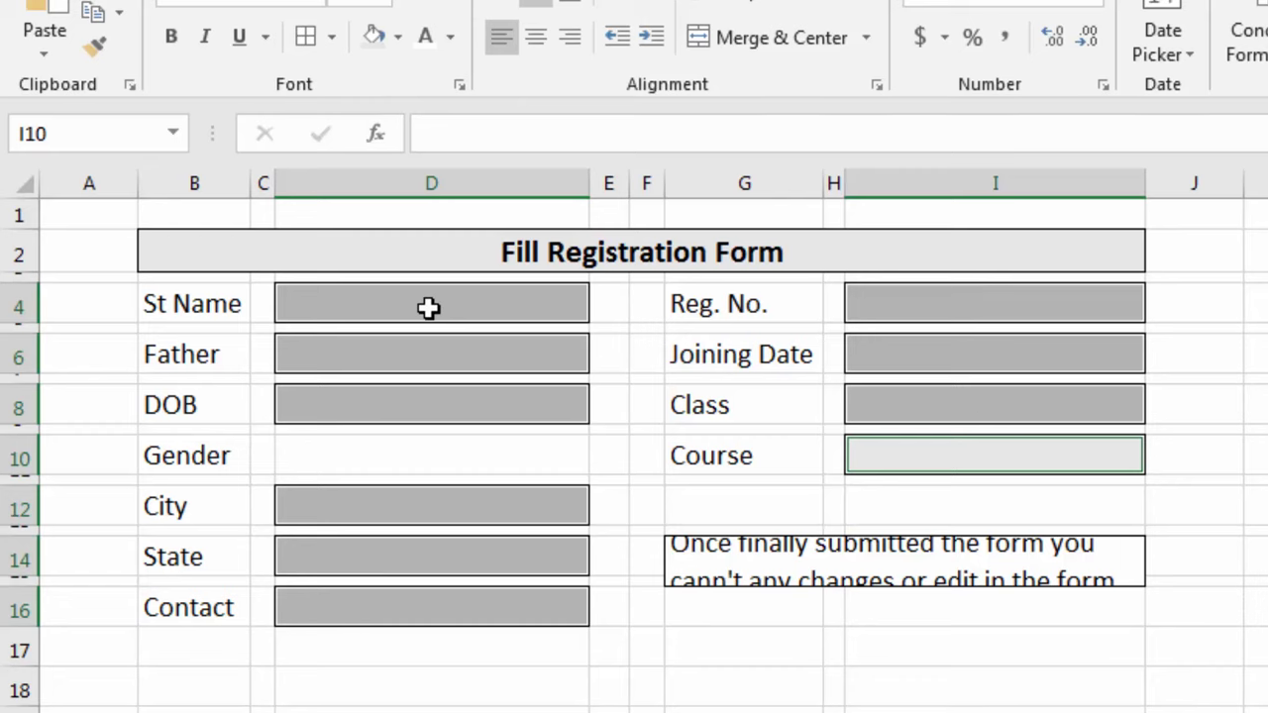
Reselect the D and I input cells and set their fill to No Fill
{"action": "left_click", "coordinate": [428, 308]}
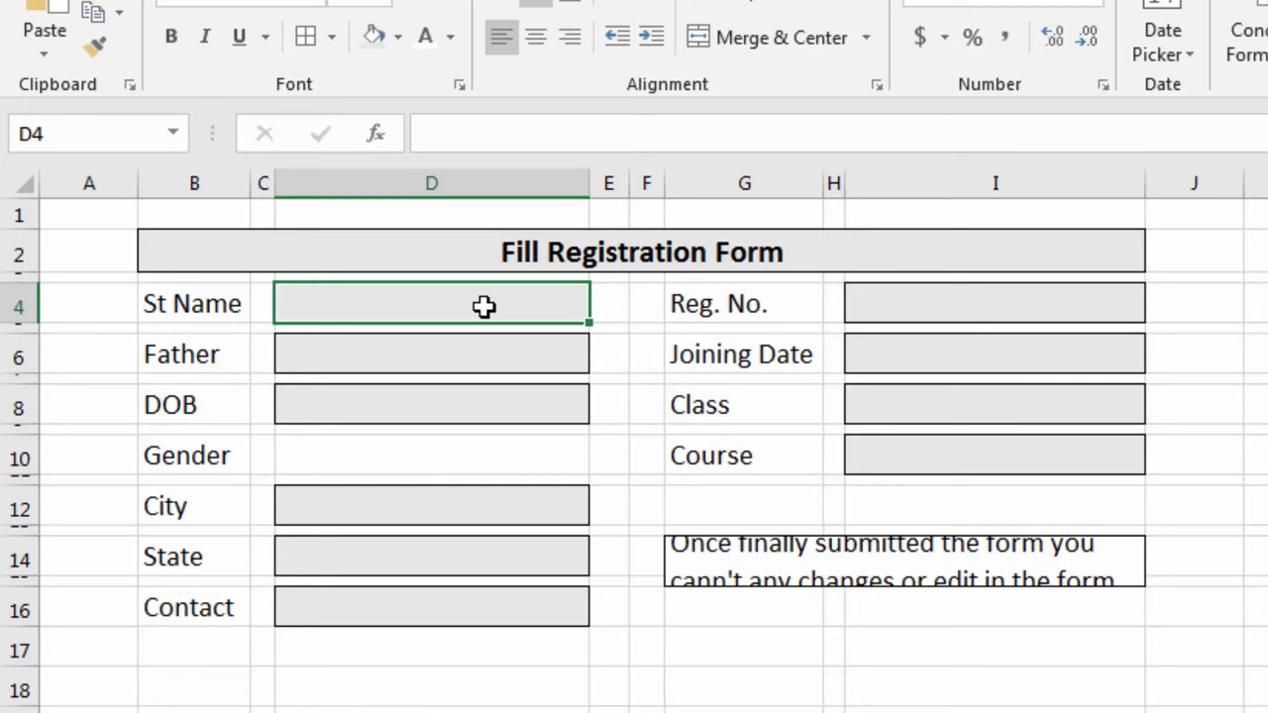
{"action": "left_click", "coordinate": [483, 358], "text": "ctrl"}
{"action": "left_click", "coordinate": [483, 406], "text": "ctrl"}
{"action": "left_click_drag", "start_coordinate": [475, 506], "coordinate": [476, 607], "text": "ctrl"}
{"action": "left_click_drag", "start_coordinate": [991, 303], "coordinate": [991, 456], "text": "ctrl"}
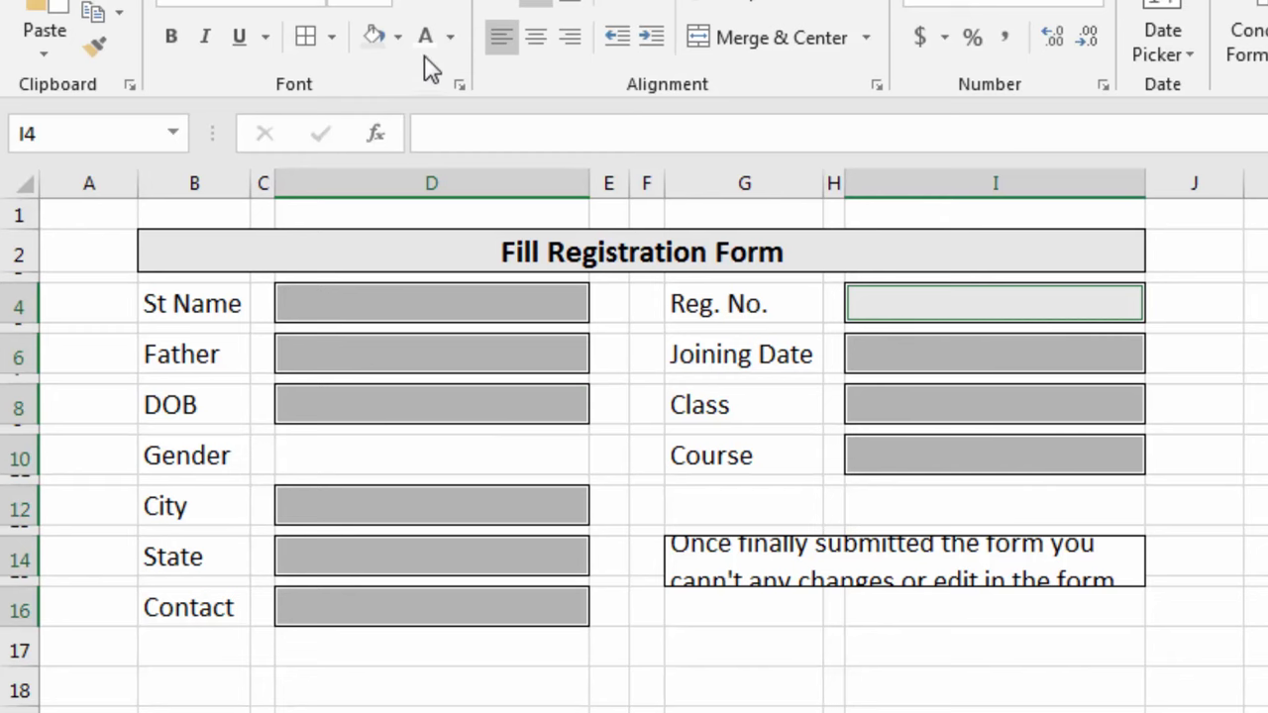
{"action": "left_click", "coordinate": [398, 38]}
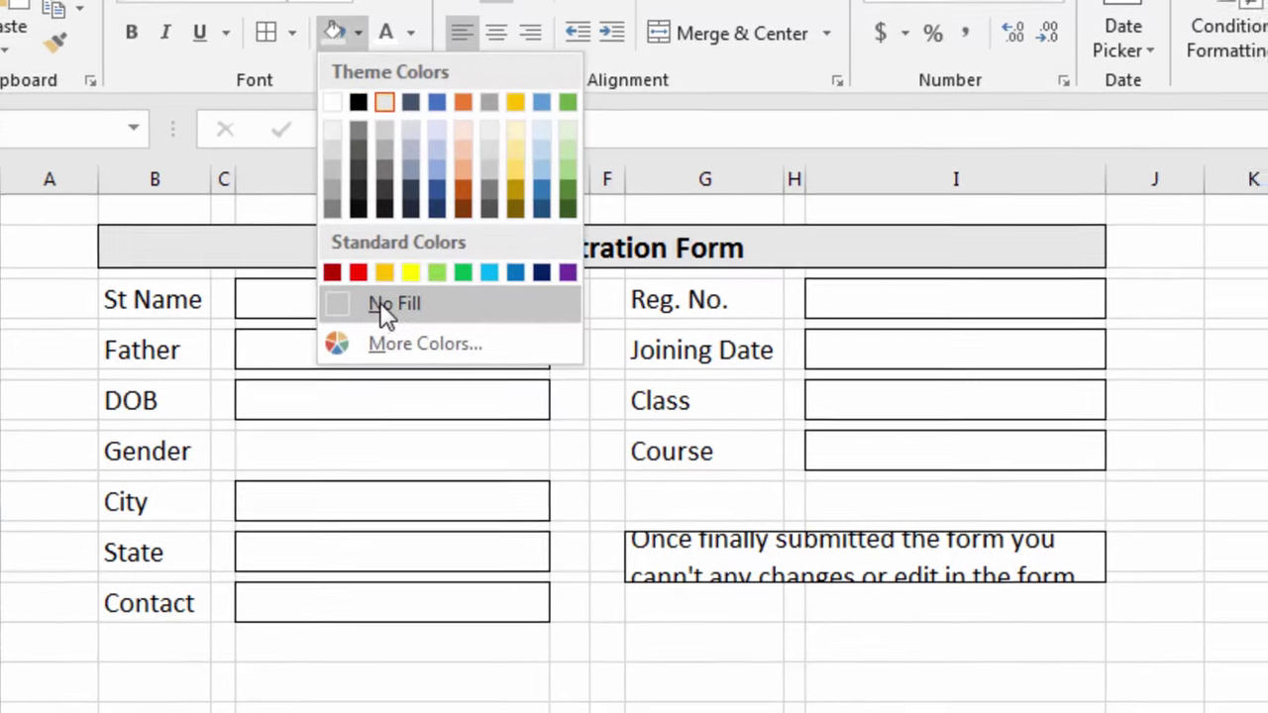
{"action": "left_click", "coordinate": [379, 303]}
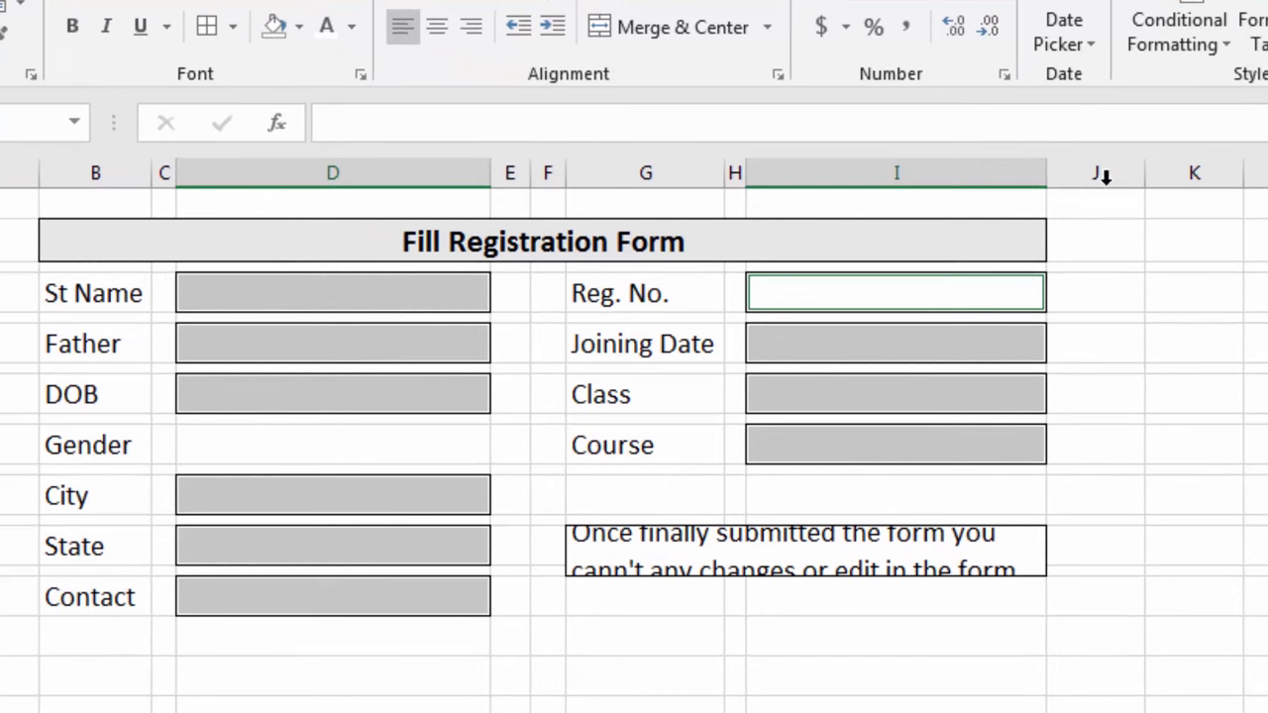
Add a conditional formatting rule that fills blank input cells grey
{"action": "left_click", "coordinate": [1201, 63]}
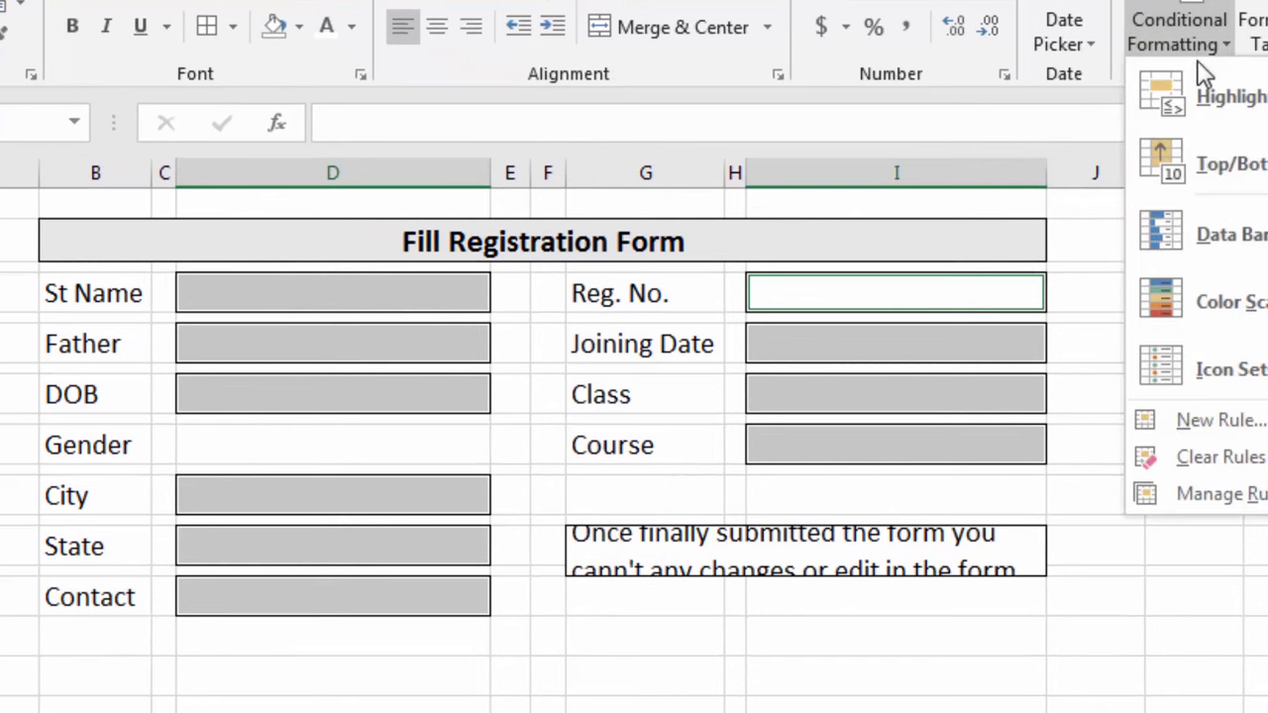
{"action": "left_click", "coordinate": [1235, 423]}
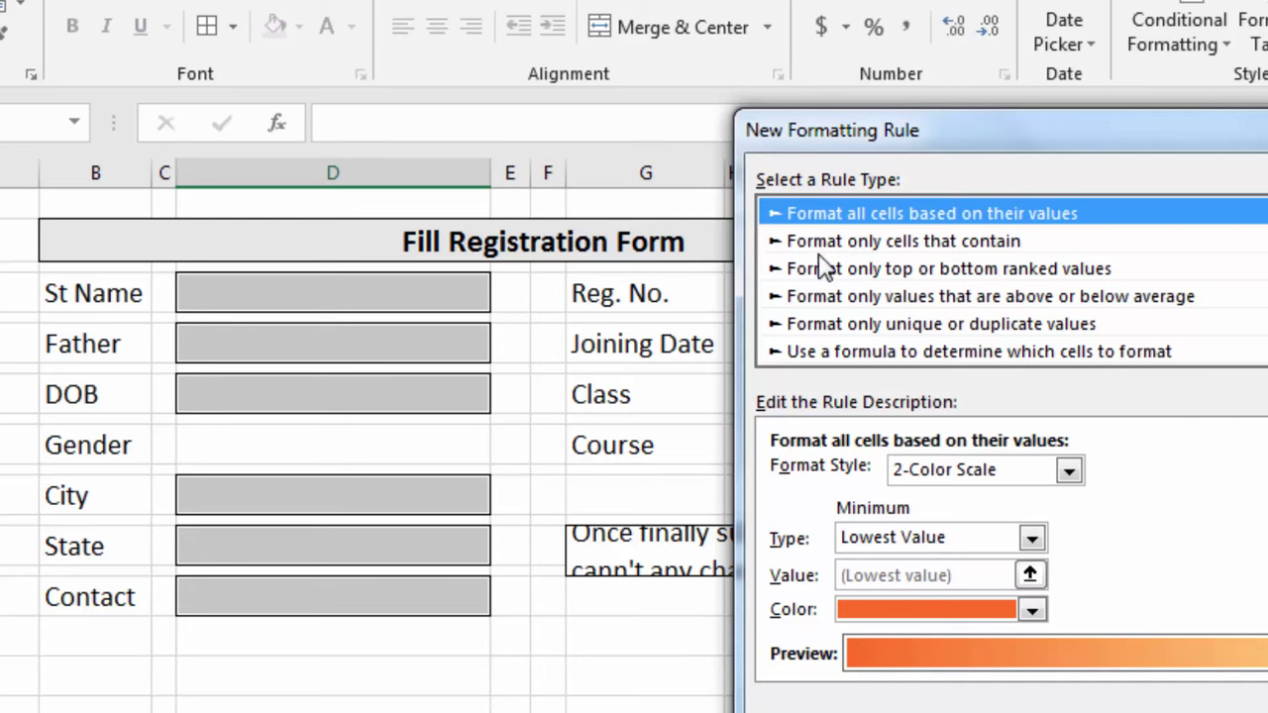
{"action": "left_click", "coordinate": [885, 248]}
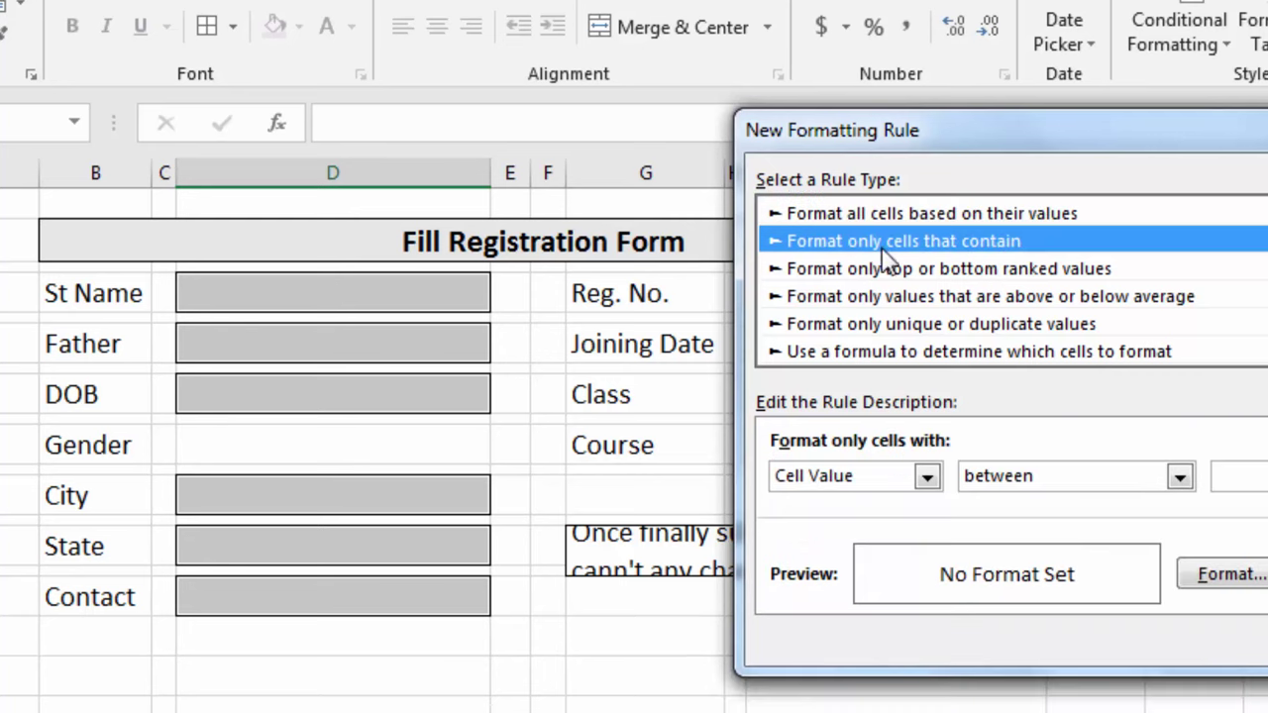
{"action": "left_click", "coordinate": [922, 481]}
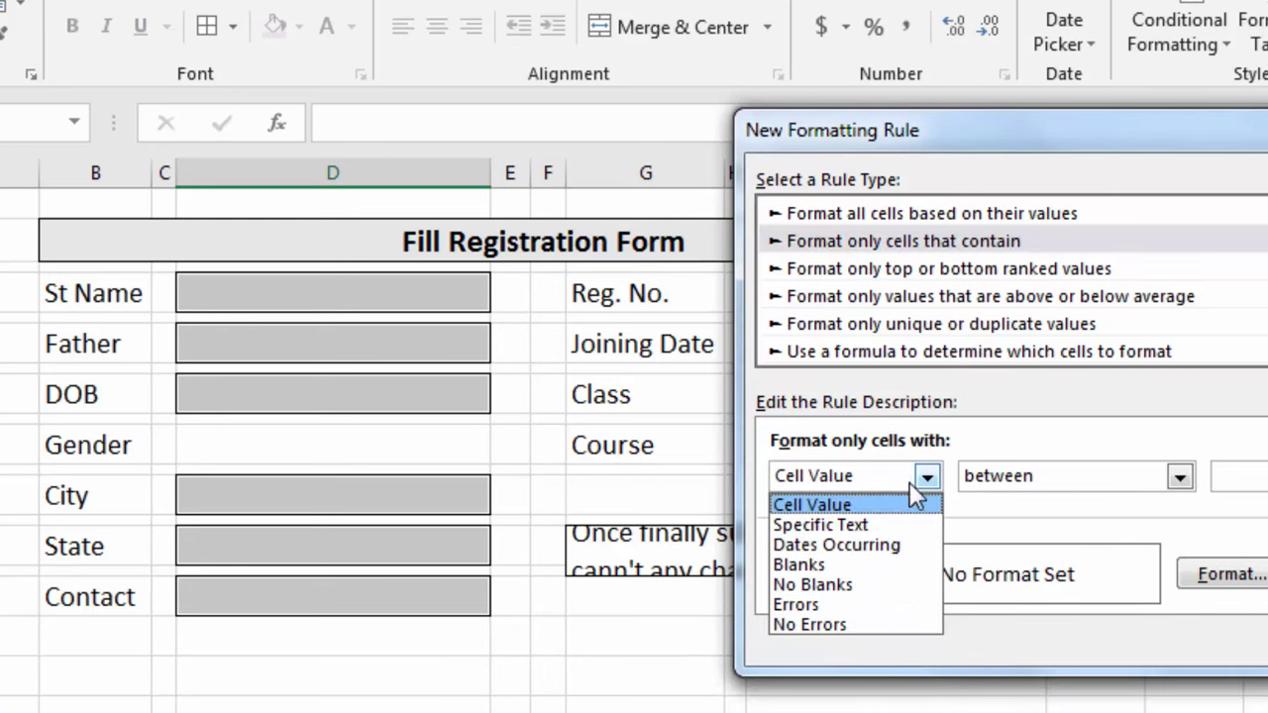
{"action": "left_click", "coordinate": [864, 563]}
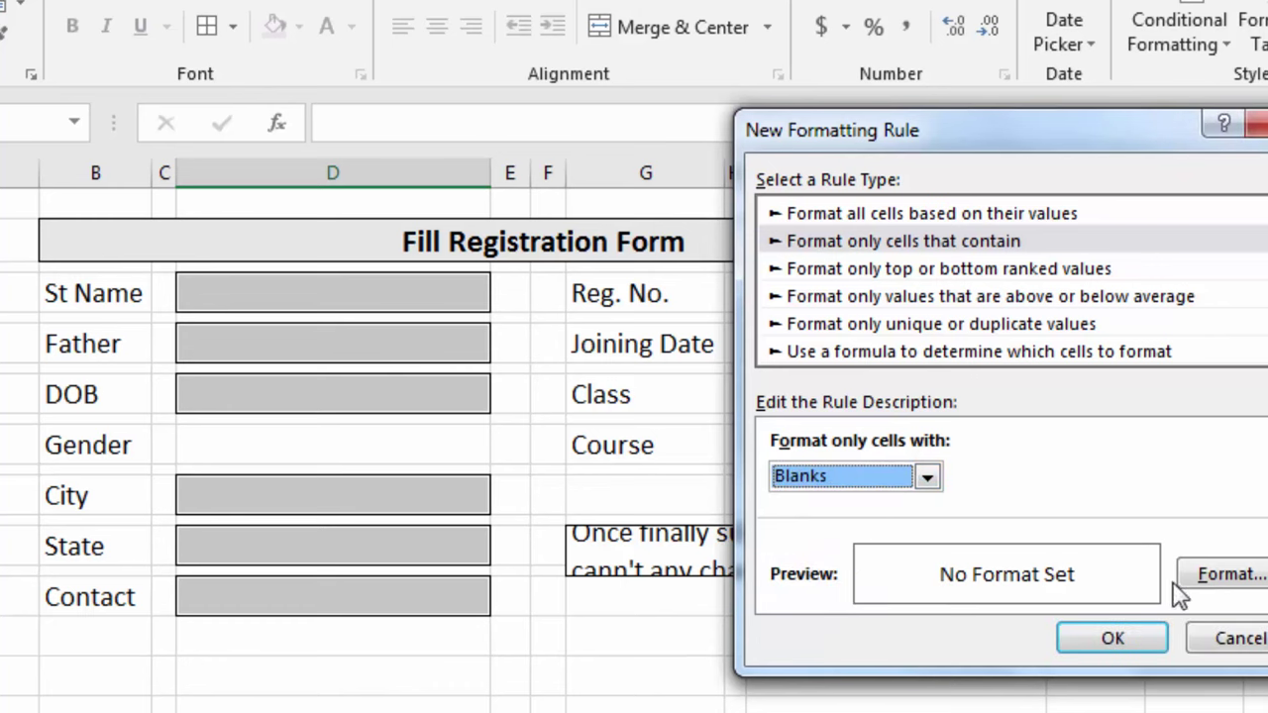
{"action": "left_click", "coordinate": [1229, 580]}
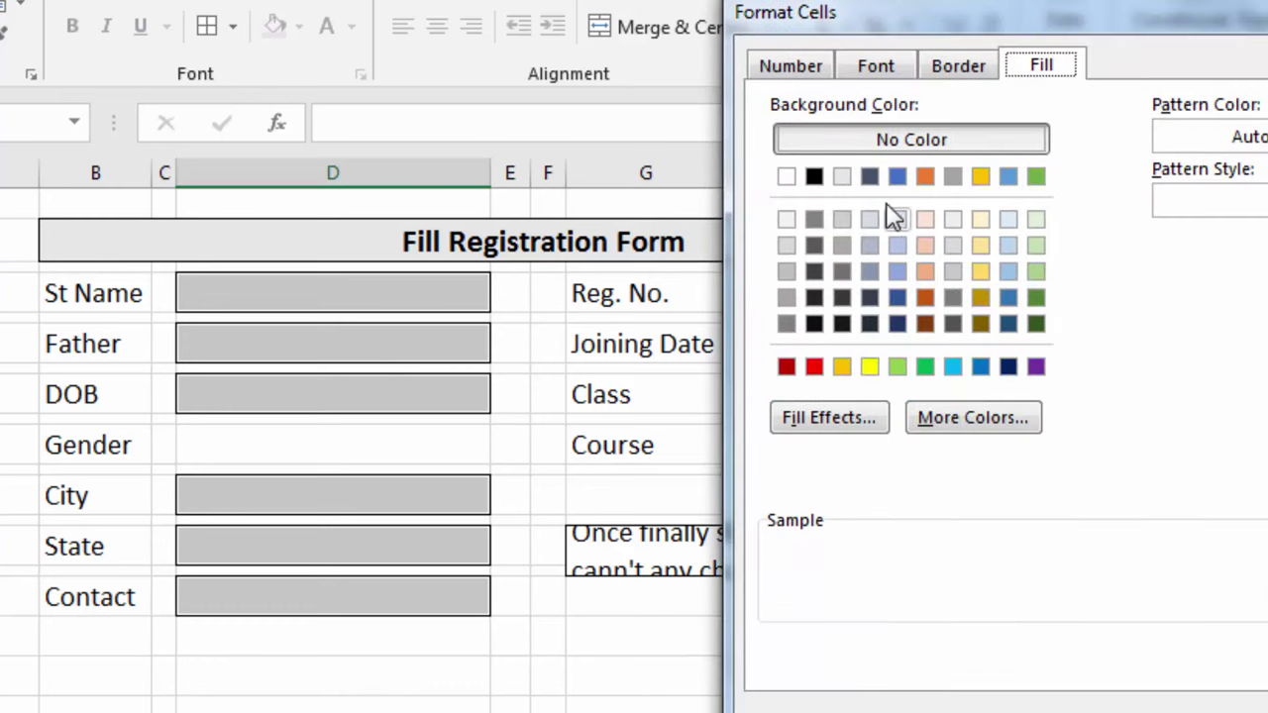
{"action": "left_click", "coordinate": [844, 177]}
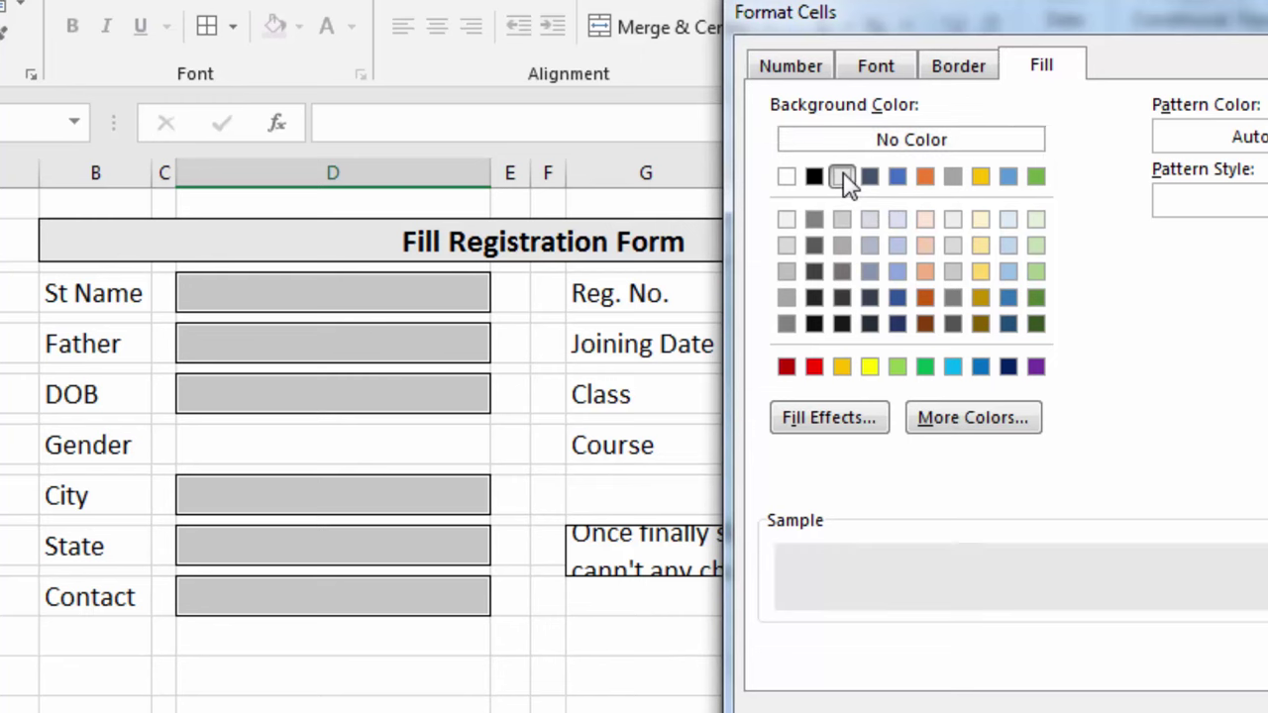
{"action": "key", "text": "Return"}
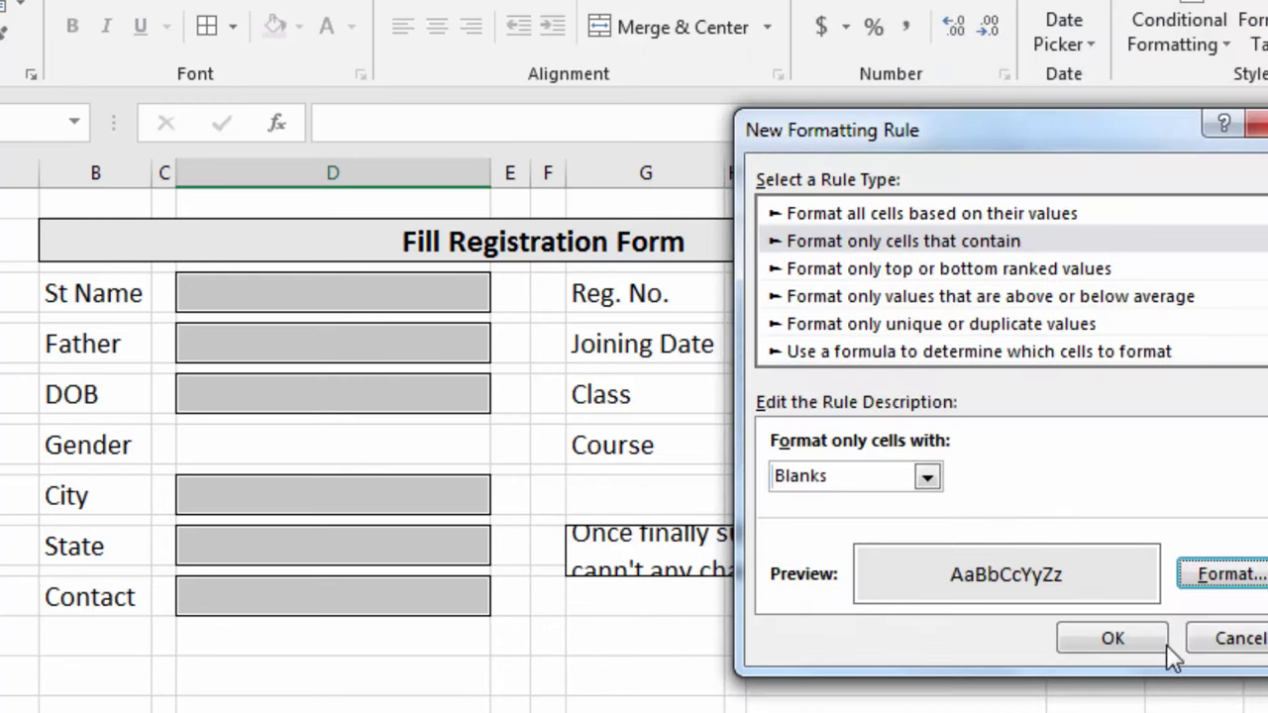
{"action": "left_click", "coordinate": [1156, 639]}
Test the rule by typing 'dfdf' into St Name, then undo the entry
{"action": "left_click", "coordinate": [551, 445]}
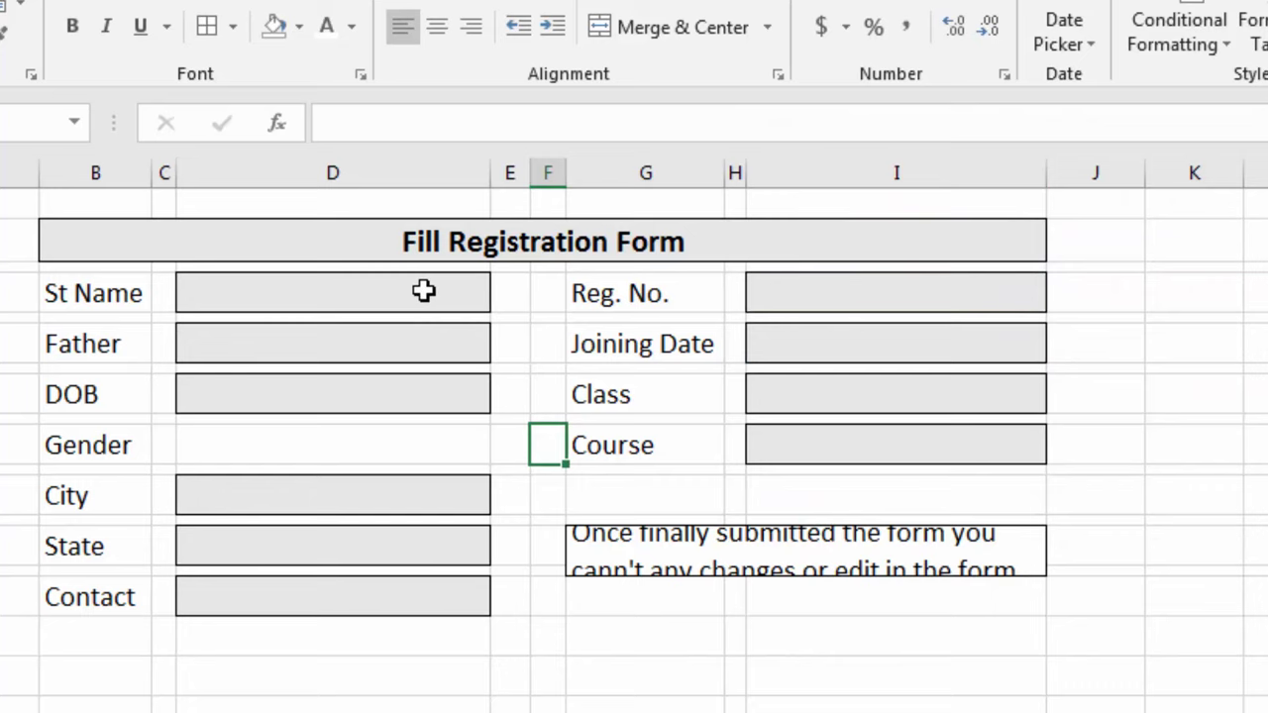
{"action": "left_click", "coordinate": [324, 294]}
{"action": "type", "text": "dfdf"}
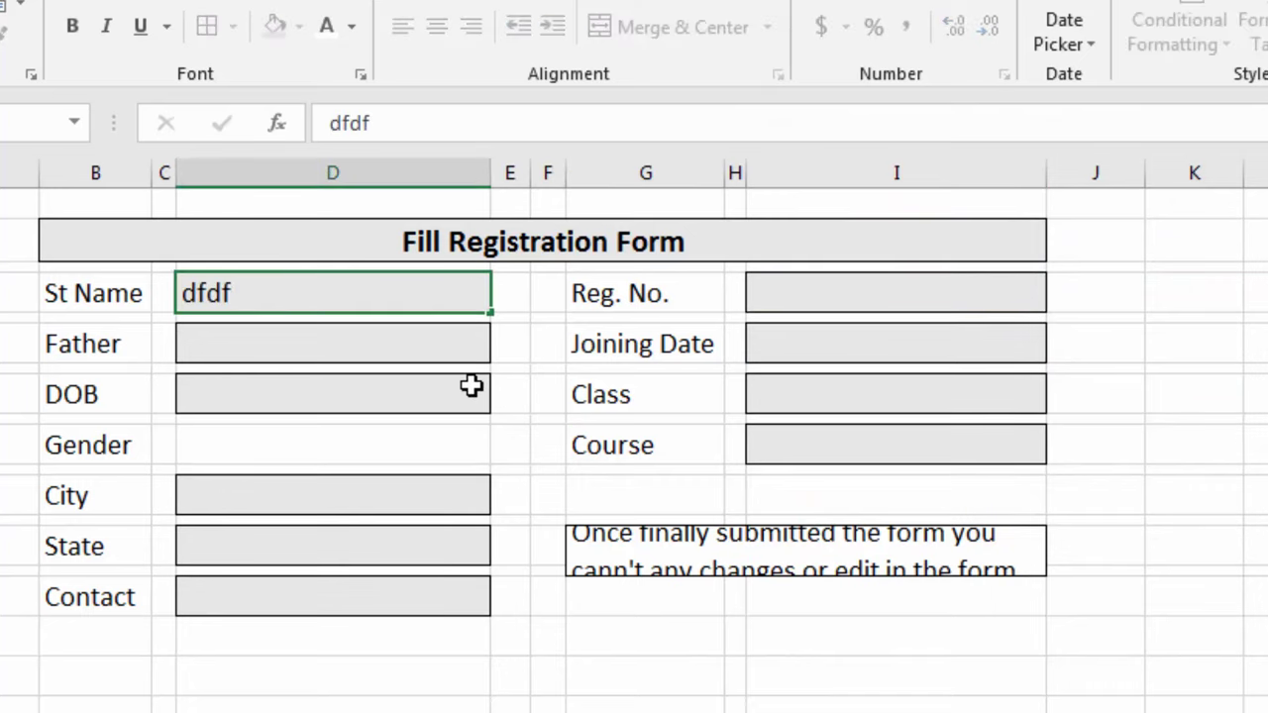
{"action": "key", "text": "Return"}
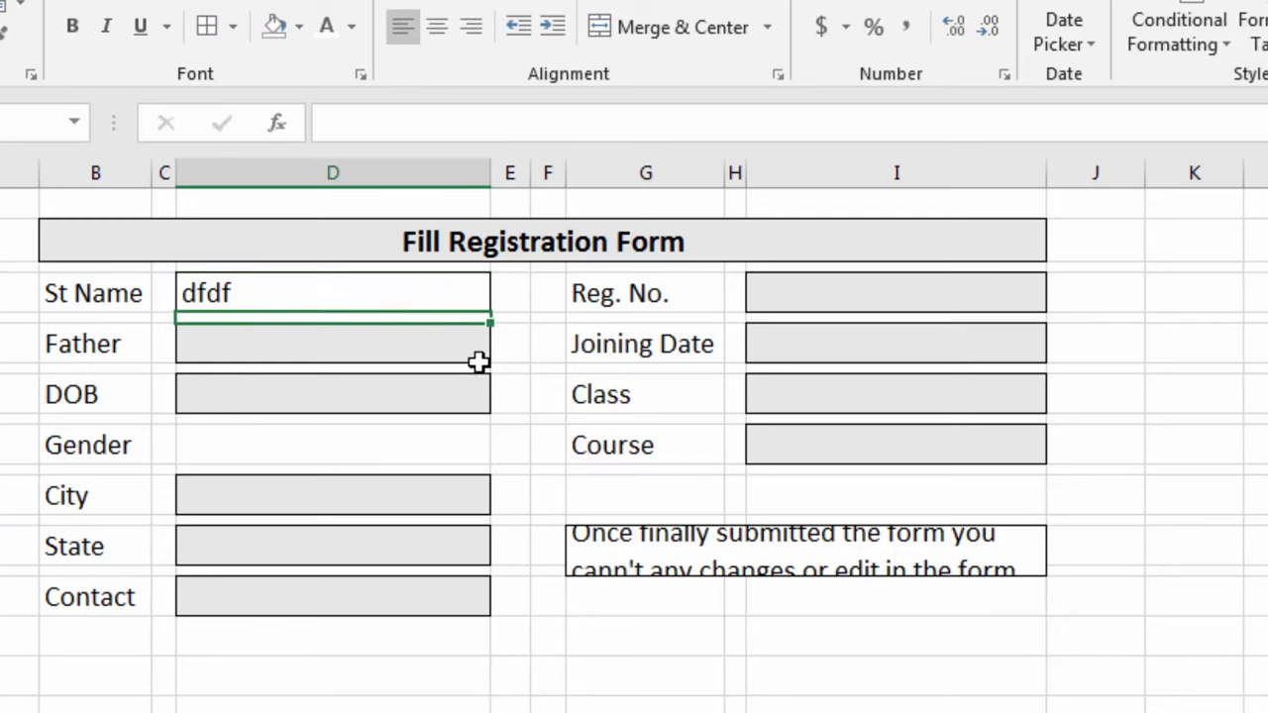
{"action": "key", "text": "ctrl+z"}
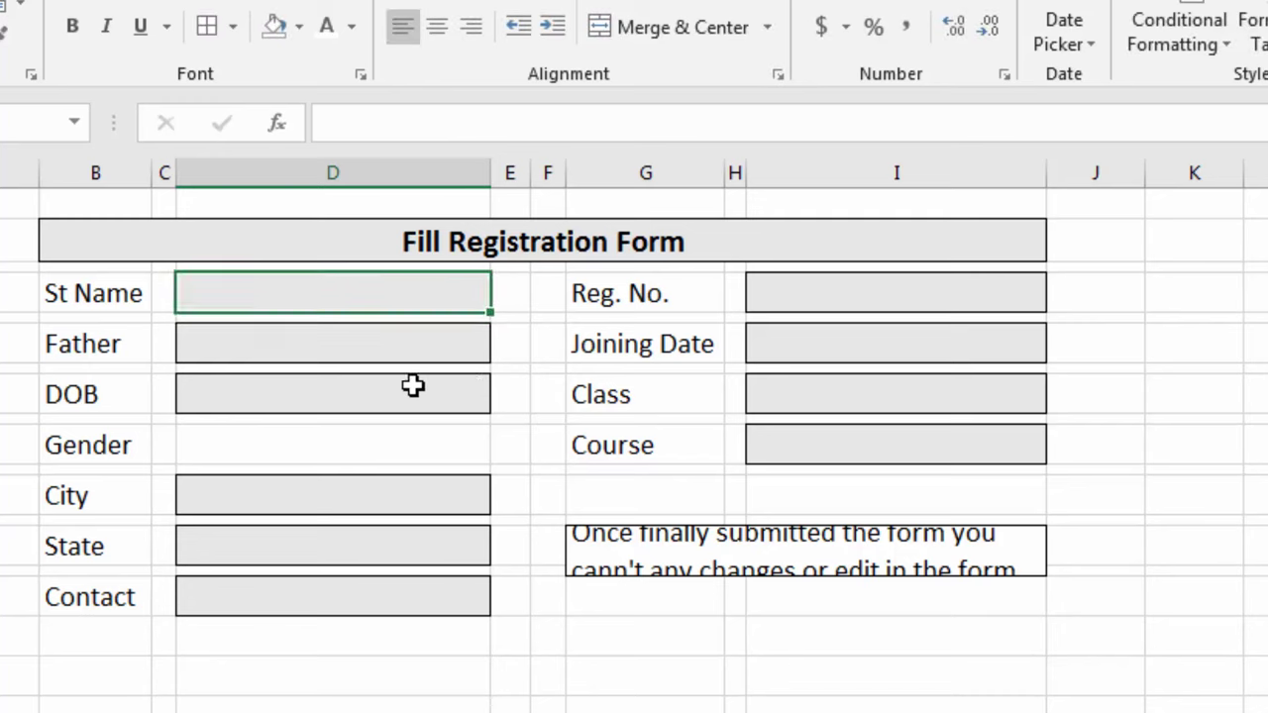
Group the column C separator cells beside the St Name through State labels
{"action": "left_click", "coordinate": [159, 308]}
{"action": "key", "text": "F4"}
{"action": "left_click", "coordinate": [157, 343]}
{"action": "key", "text": "F4"}
{"action": "left_click", "coordinate": [157, 395]}
{"action": "key", "text": "F4"}
{"action": "left_click", "coordinate": [162, 445]}
{"action": "key", "text": "F4"}
{"action": "left_click", "coordinate": [161, 496]}
{"action": "key", "text": "F4"}
{"action": "left_click", "coordinate": [161, 546]}
{"action": "key", "text": "F4"}
{"action": "left_click", "coordinate": [161, 595]}
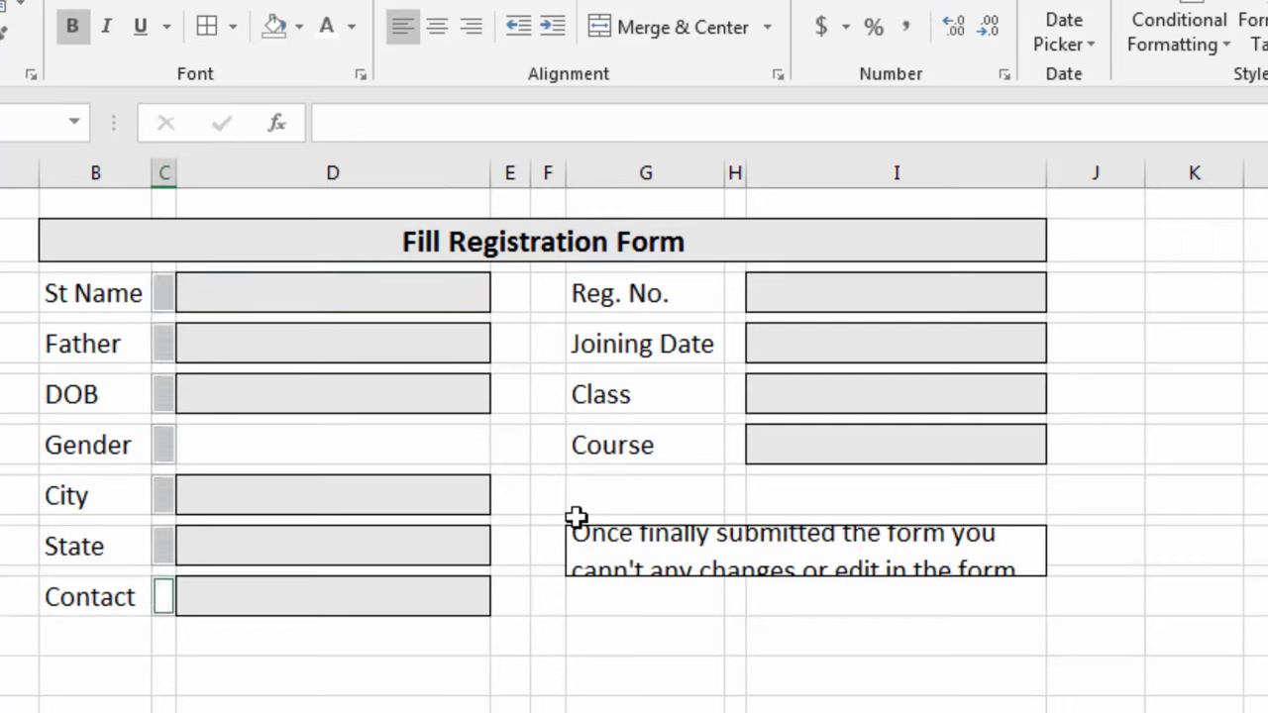
{"action": "key", "text": "F4"}
Add the column H cells beside Contact through Class, and fill all grouped cells with a centred colon
{"action": "left_click", "coordinate": [734, 292]}
{"action": "key", "text": "F4"}
{"action": "left_click", "coordinate": [734, 343]}
{"action": "key", "text": "F4"}
{"action": "left_click", "coordinate": [735, 394]}
{"action": "key", "text": "F4"}
{"action": "left_click", "coordinate": [734, 445]}
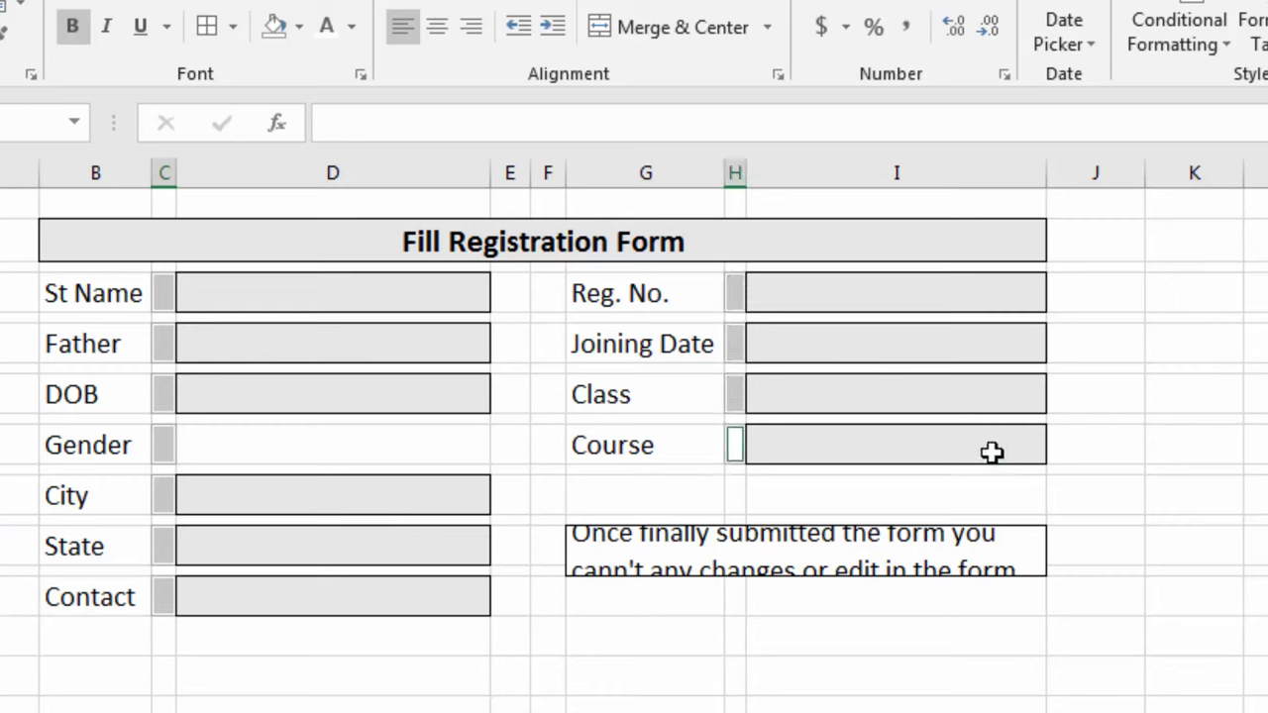
{"action": "type", "text": ":"}
{"action": "key", "text": "ctrl+Return"}
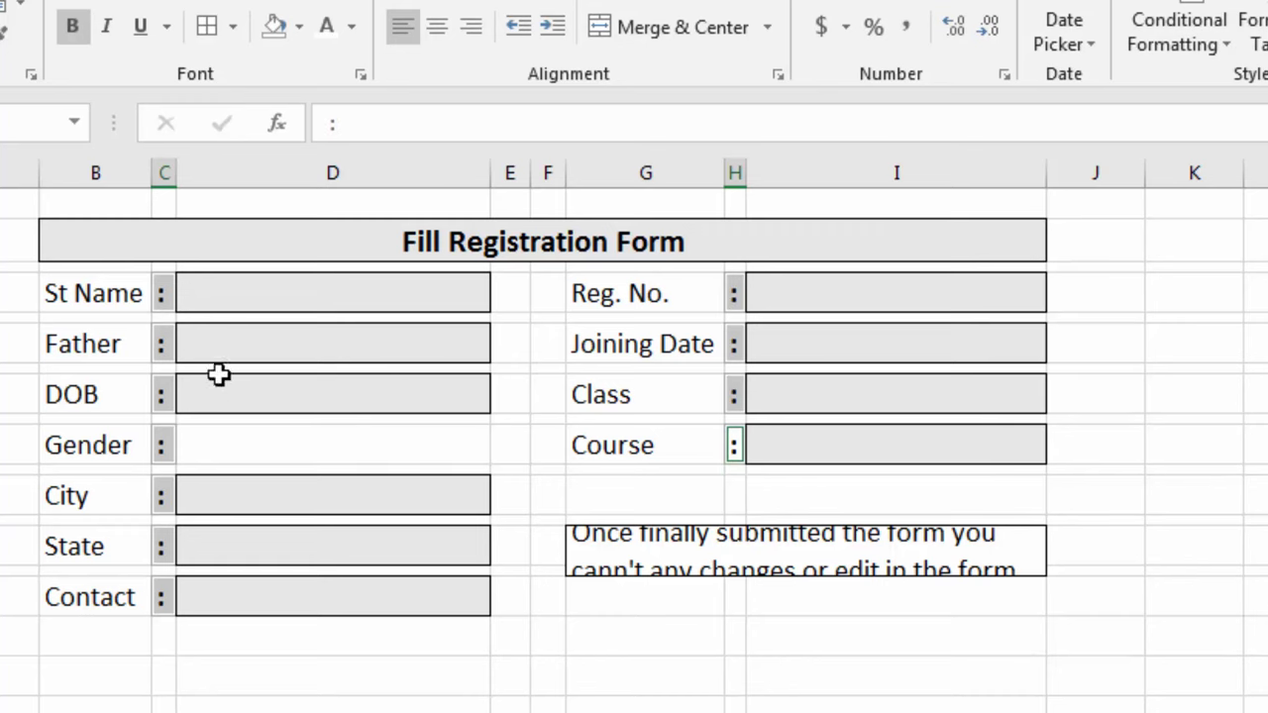
{"action": "left_click", "coordinate": [443, 37]}
{"action": "left_click", "coordinate": [306, 371]}
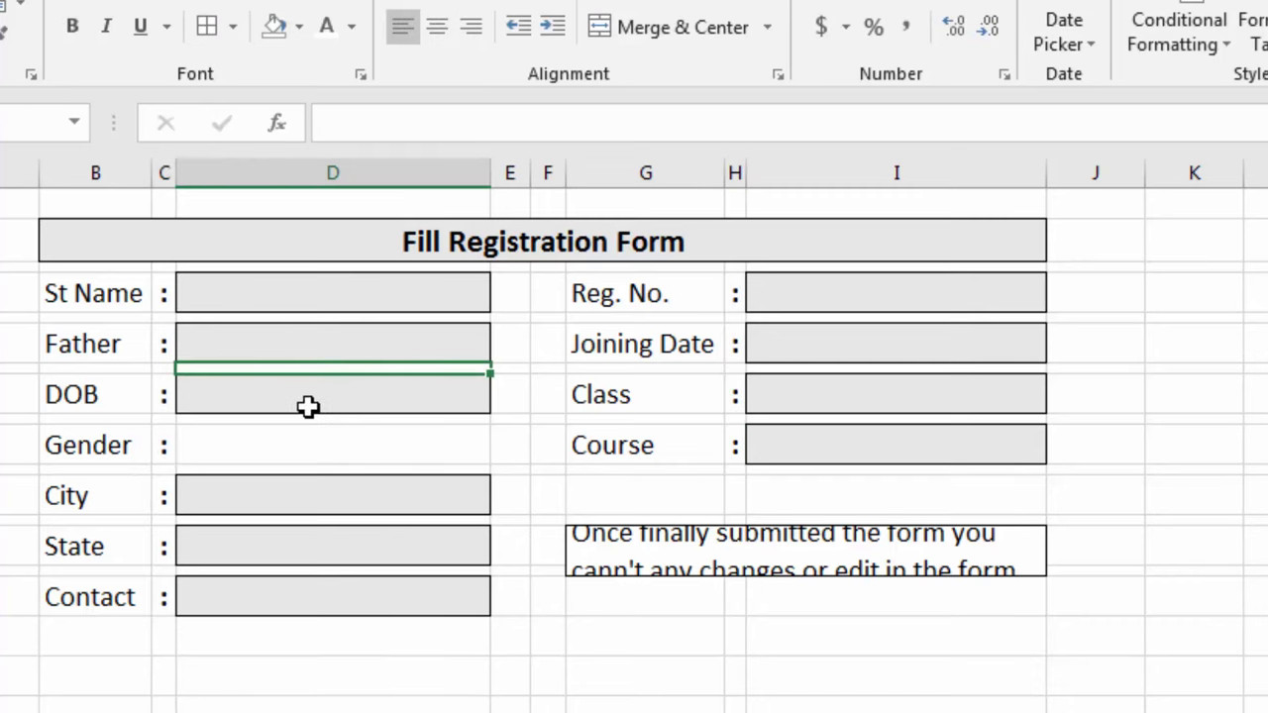
Merge and centre the submission note across columns G:I and the row beneath it
{"action": "left_click", "coordinate": [306, 407]}
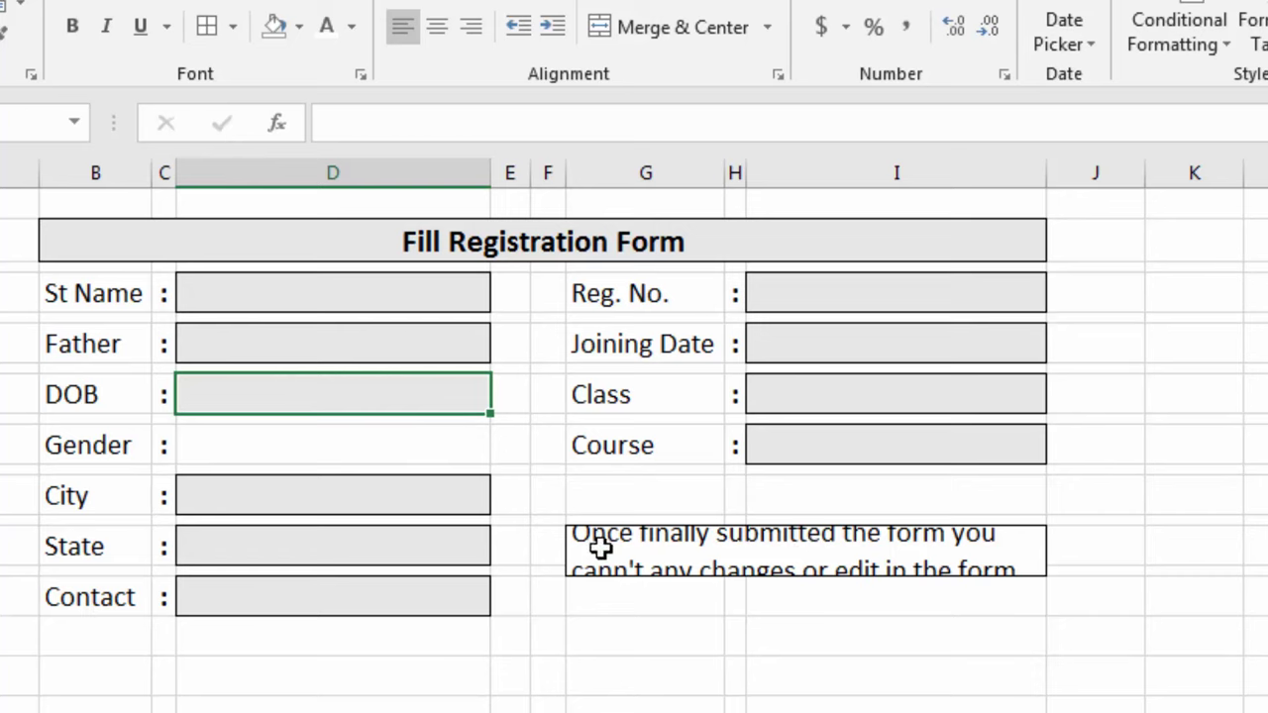
{"action": "left_click_drag", "start_coordinate": [588, 552], "coordinate": [627, 573]}
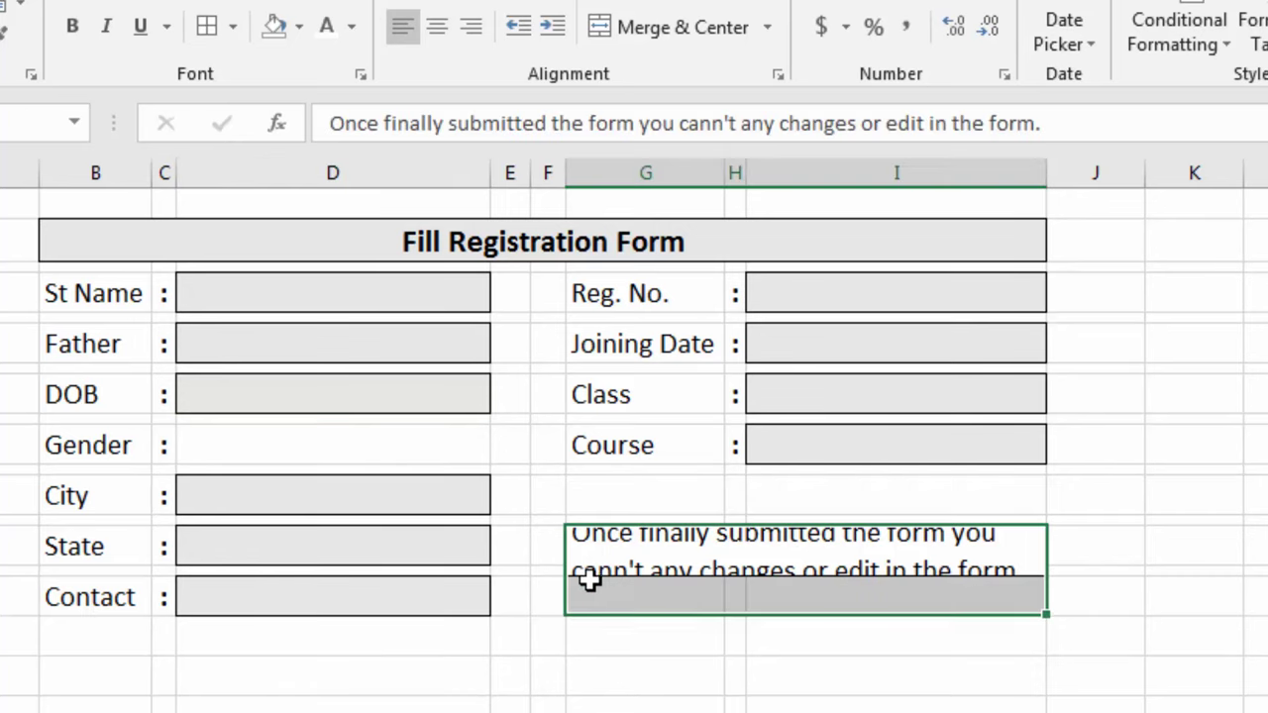
{"action": "left_click", "coordinate": [636, 30]}
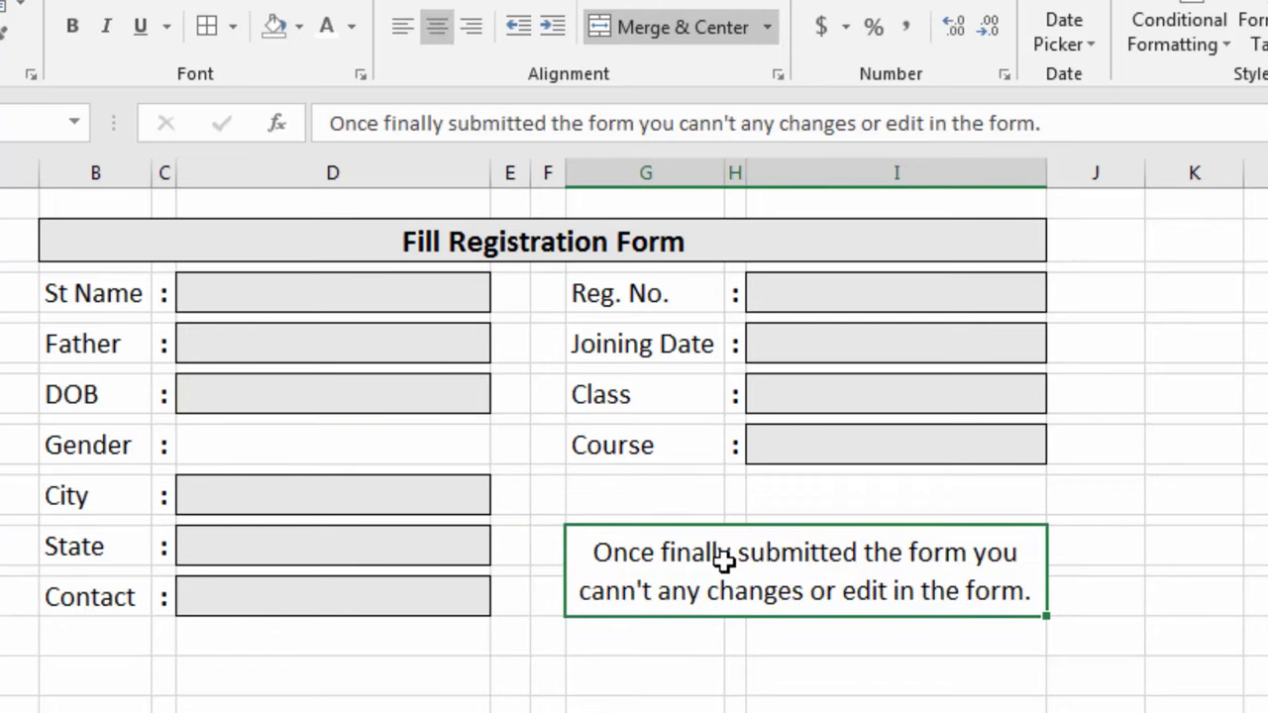
{"action": "left_click", "coordinate": [1223, 540]}
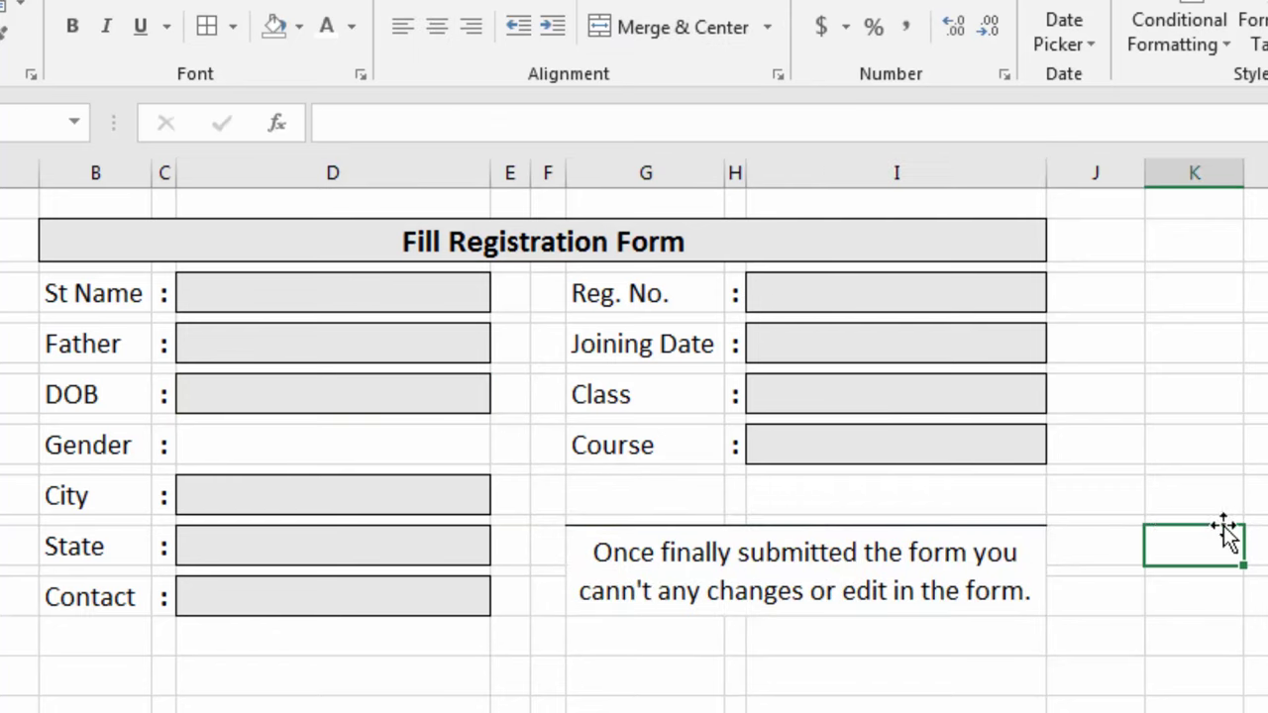
{"action": "left_click", "coordinate": [436, 299]}
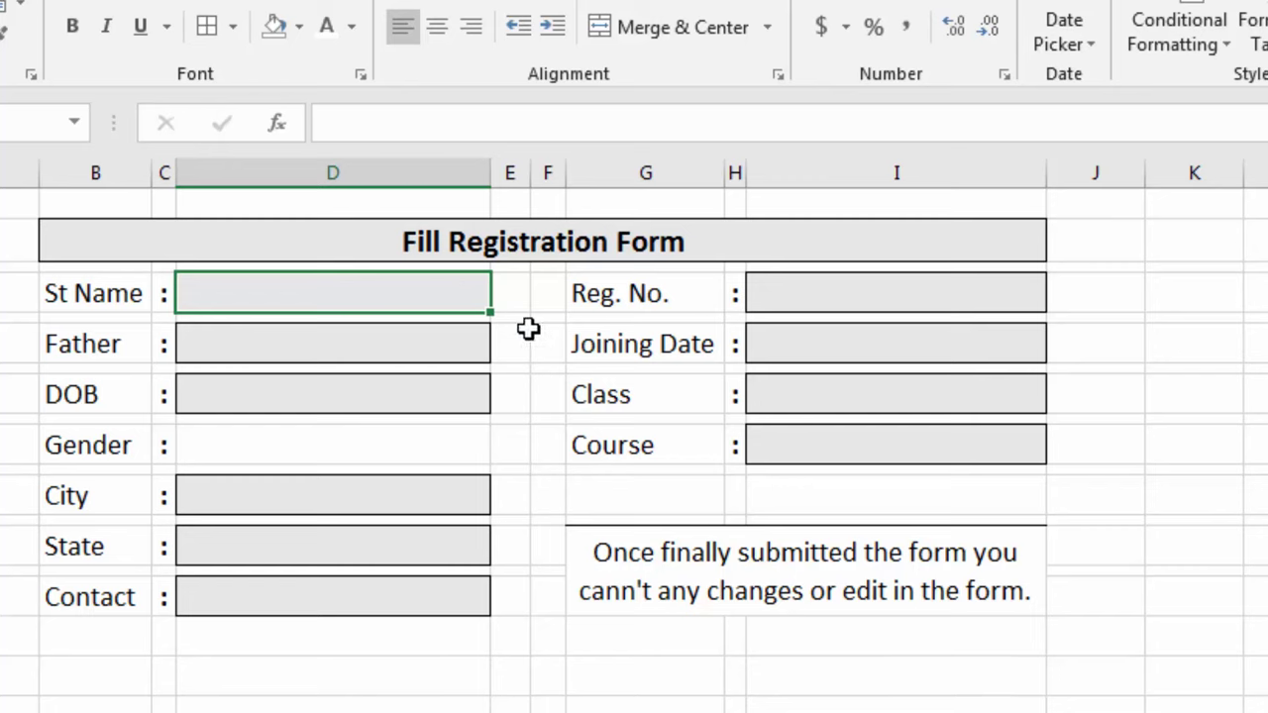
Select the column E marker cells beside the left-hand inputs: St Name, Father, DOB, City and State
{"action": "left_click", "coordinate": [503, 296]}
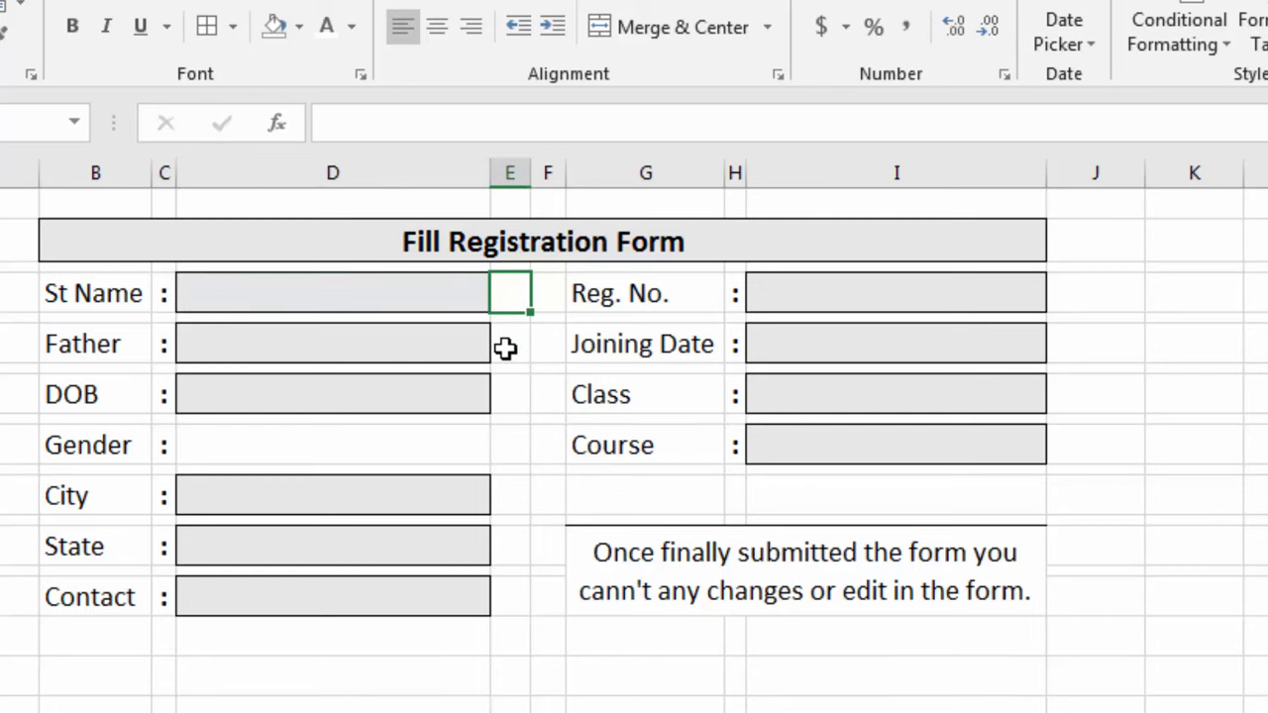
{"action": "key", "text": "F4"}
{"action": "left_click", "coordinate": [506, 347]}
{"action": "key", "text": "F4"}
{"action": "left_click", "coordinate": [504, 392]}
{"action": "key", "text": "F4"}
{"action": "left_click", "coordinate": [511, 493]}
{"action": "key", "text": "F4"}
{"action": "left_click", "coordinate": [511, 546]}
{"action": "key", "text": "F4"}
{"action": "left_click", "coordinate": [509, 598]}
Add the column J marker cells beside Contact, Reg. No., Joining Date and Class to the selection
{"action": "key", "text": "F4"}
{"action": "left_click", "coordinate": [1085, 294]}
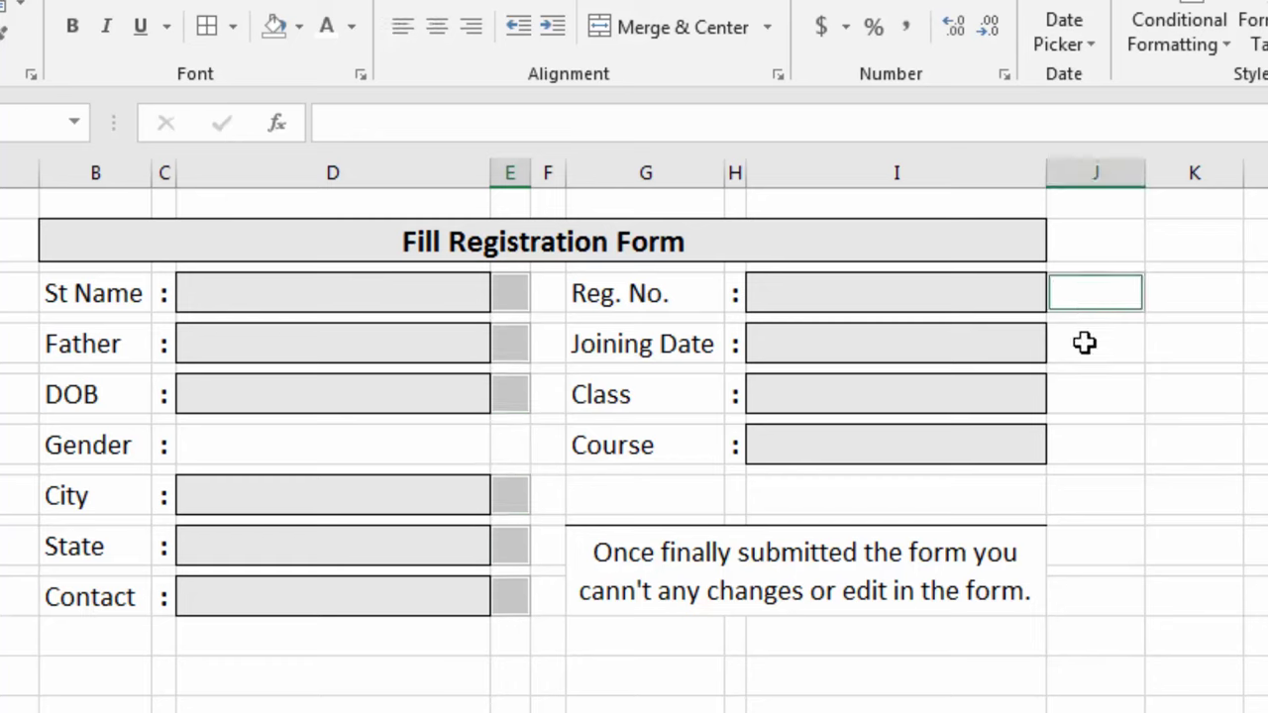
{"action": "key", "text": "F4"}
{"action": "left_click", "coordinate": [1084, 343]}
{"action": "key", "text": "F4"}
{"action": "left_click", "coordinate": [1084, 395]}
{"action": "key", "text": "F4"}
{"action": "left_click", "coordinate": [1083, 457]}
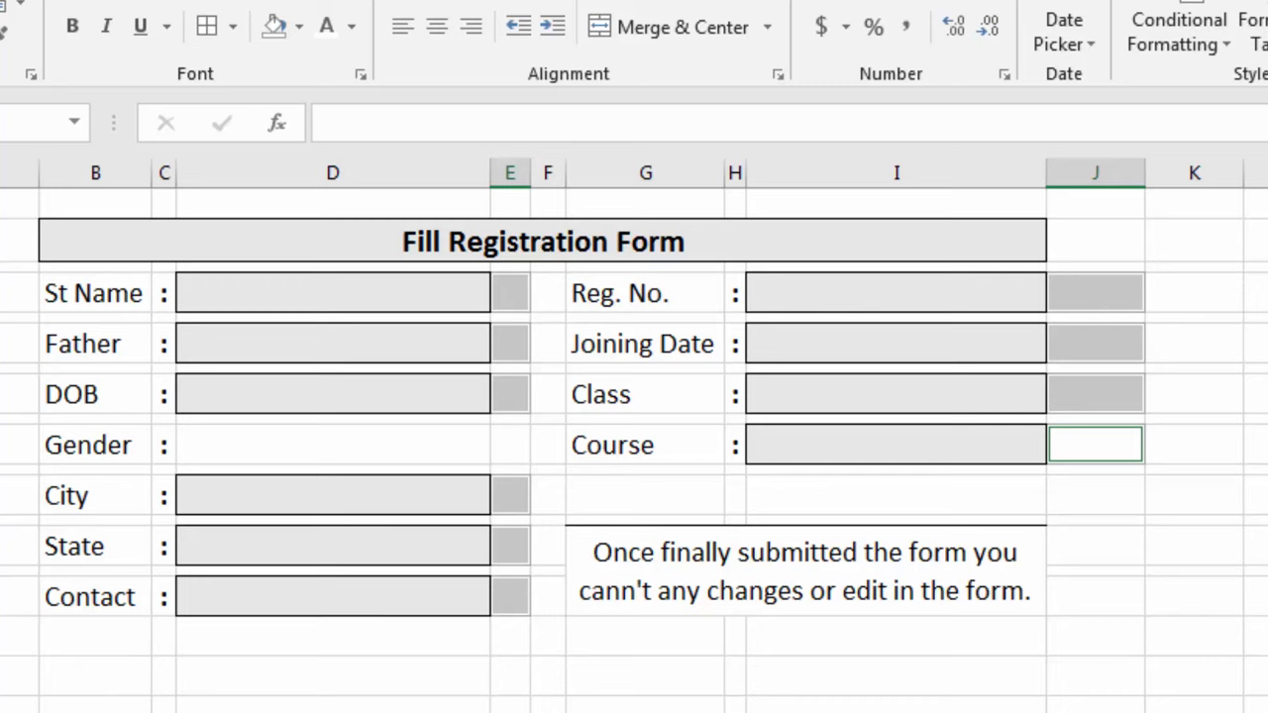
Fill all selected marker cells with =IF(I10="","*",1) and colour them red
{"action": "type", "text": "=if"}
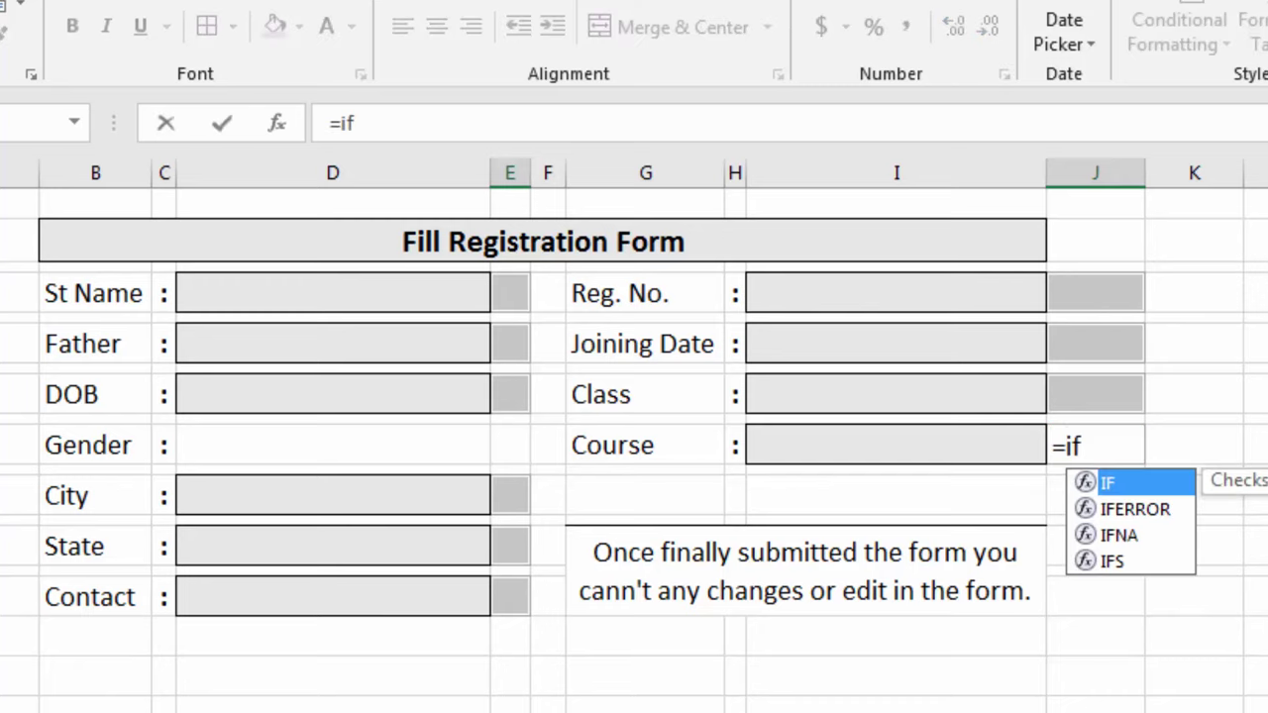
{"action": "type", "text": "("}
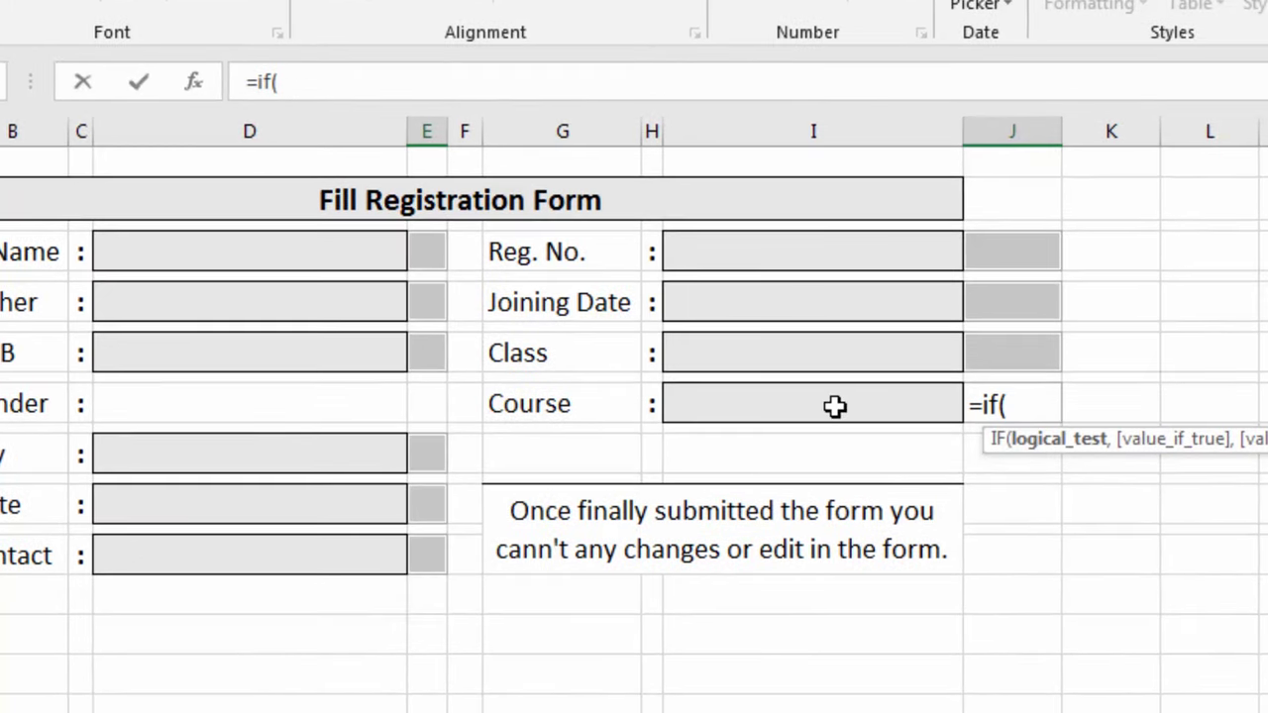
{"action": "left_click", "coordinate": [836, 406]}
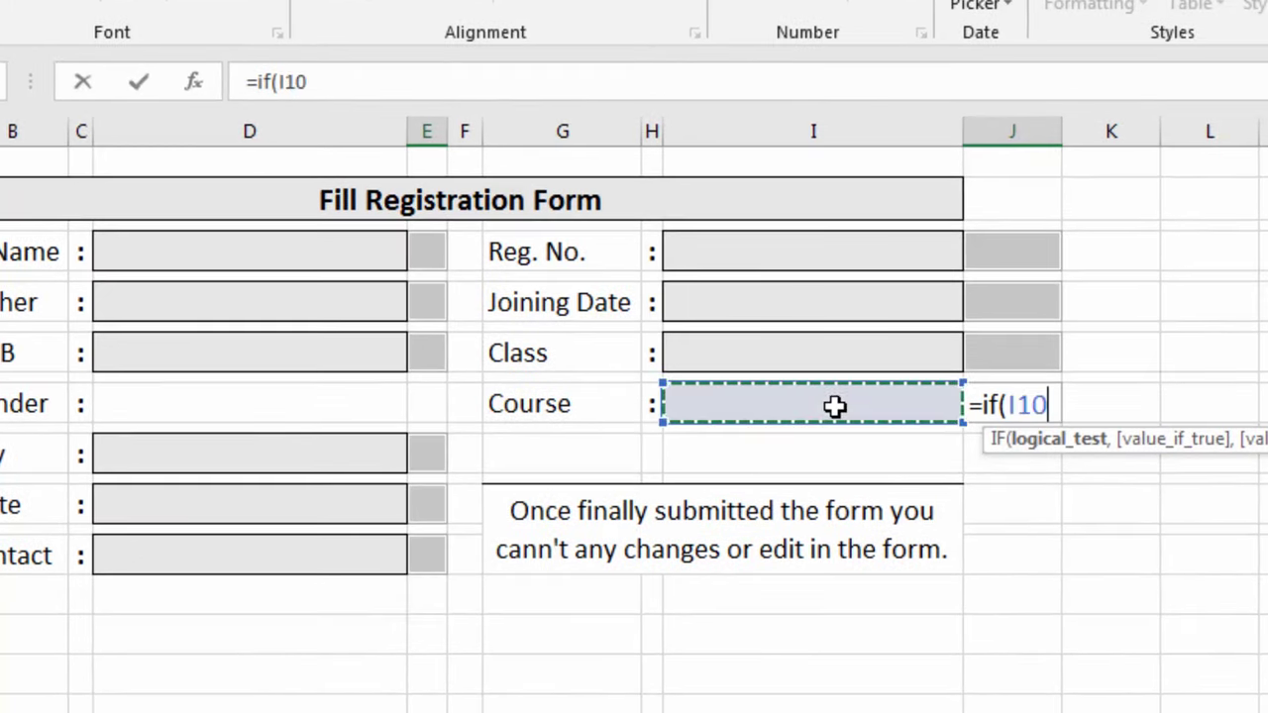
{"action": "type", "text": "="}
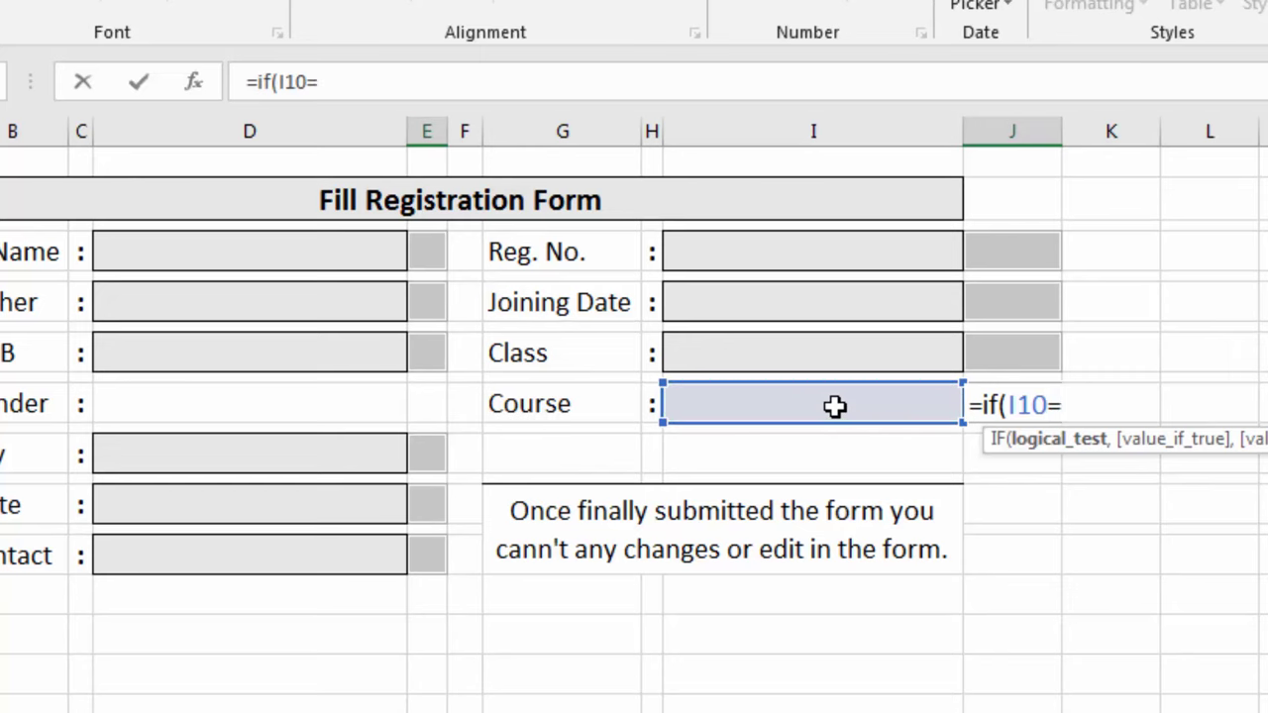
{"action": "type", "text": ",\"*"}
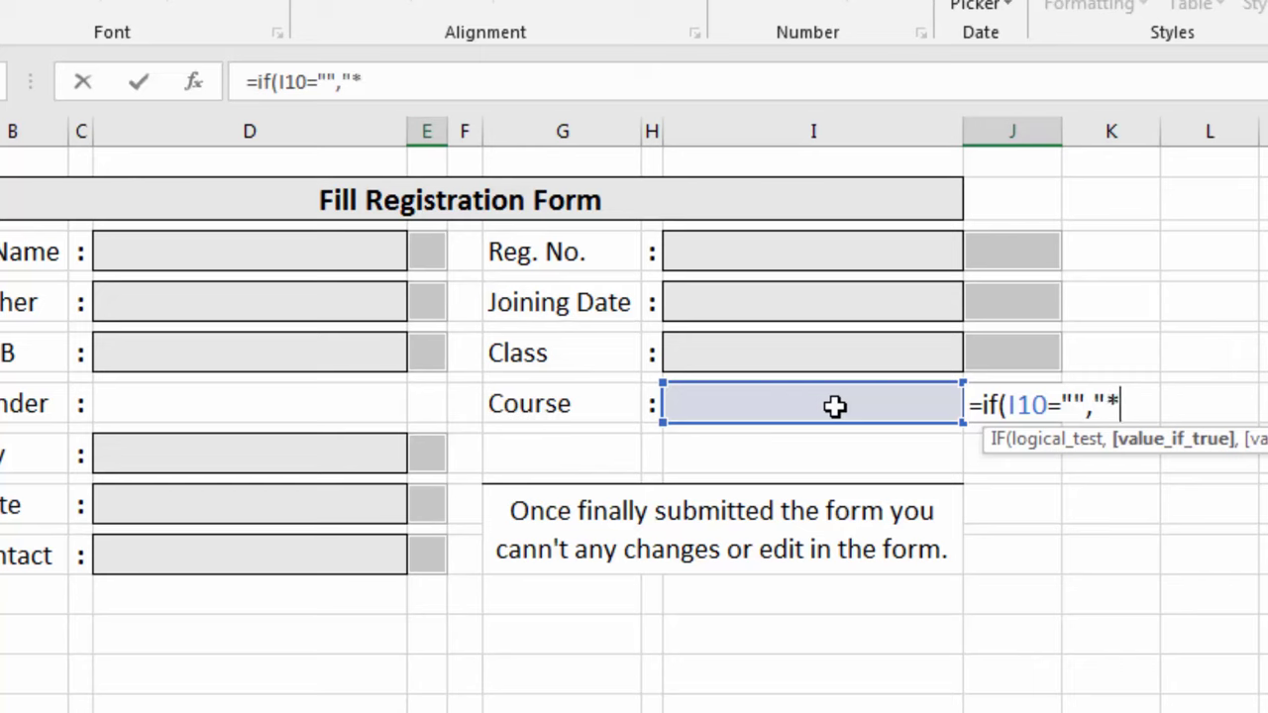
{"action": "type", "text": ",1"}
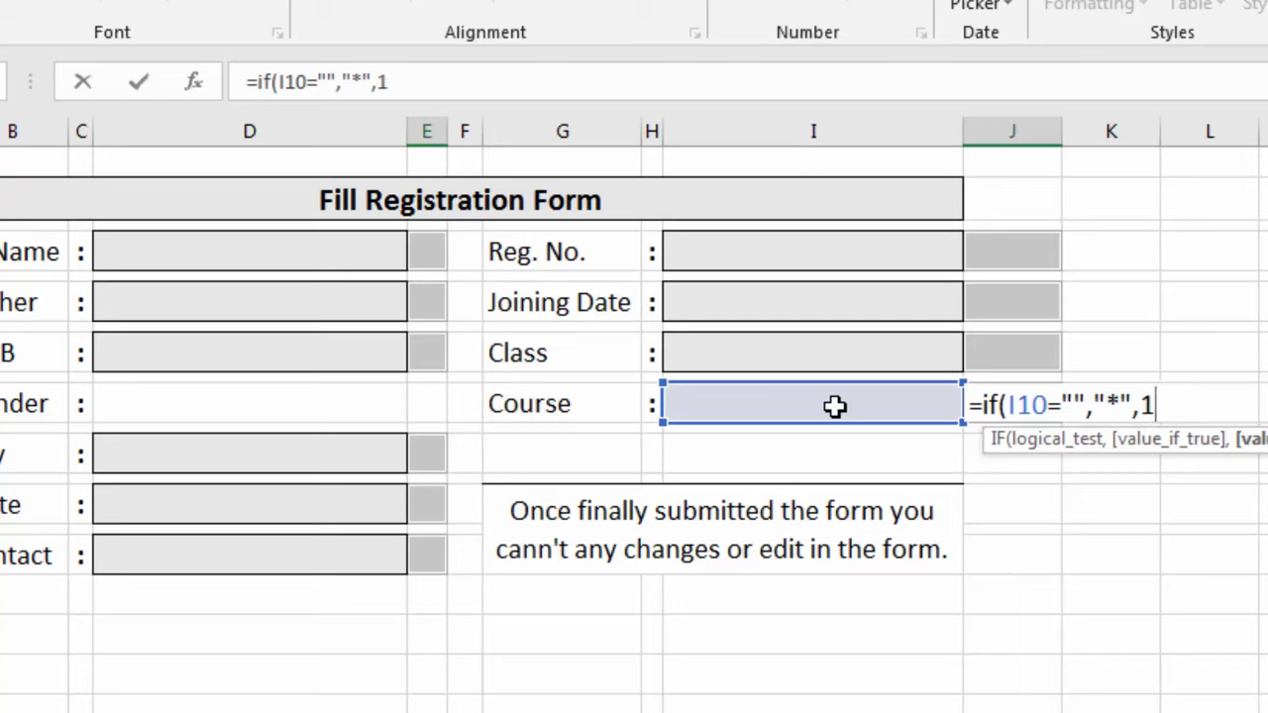
{"action": "type", "text": ")"}
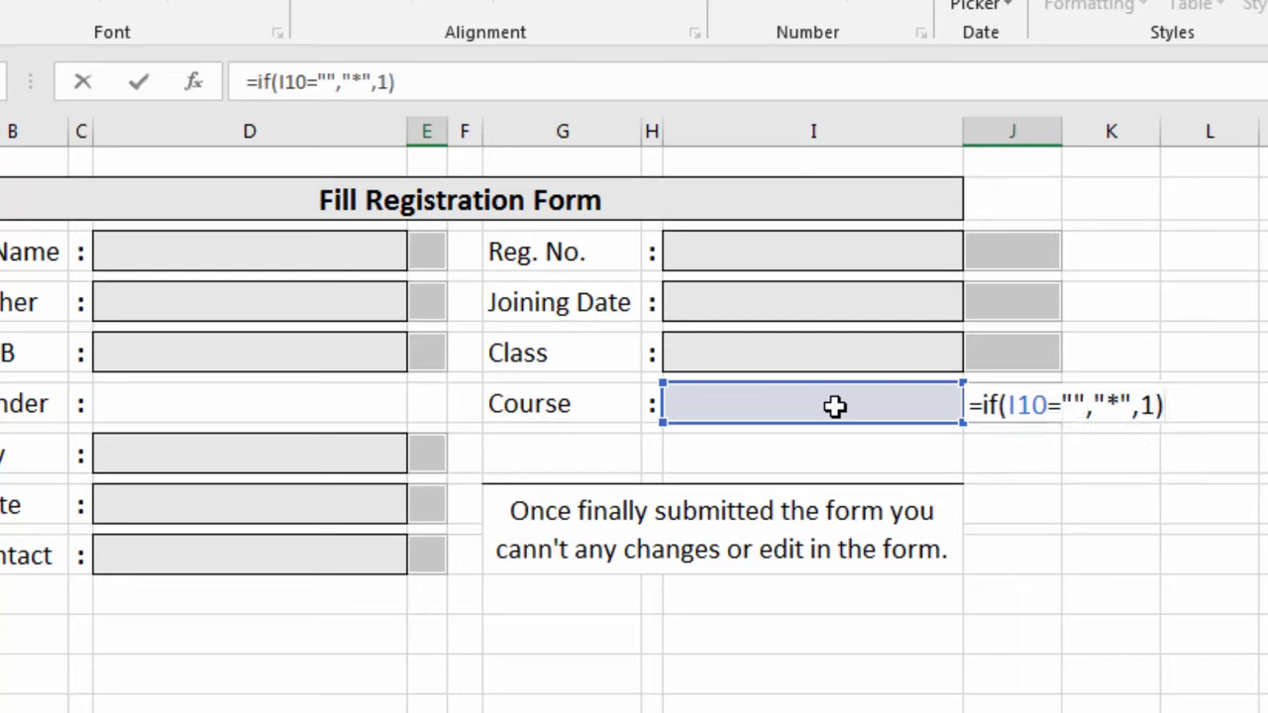
{"action": "key", "text": "ctrl+Return"}
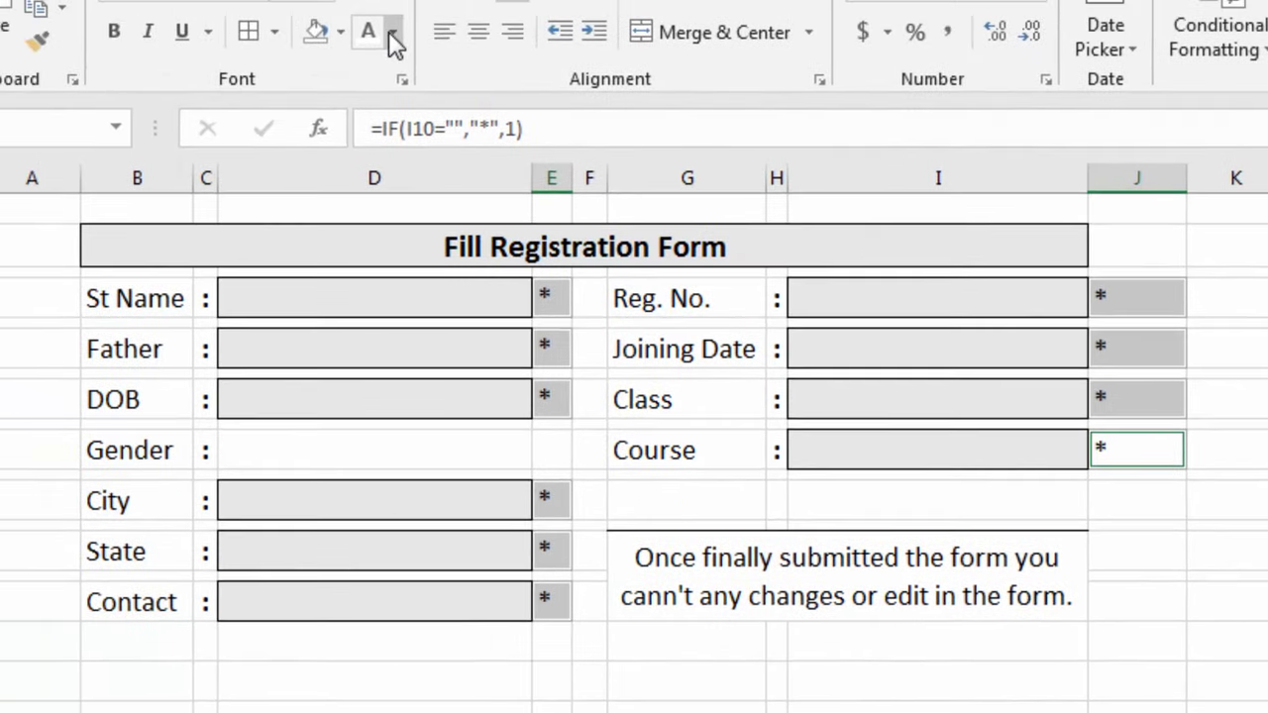
{"action": "left_click", "coordinate": [393, 34]}
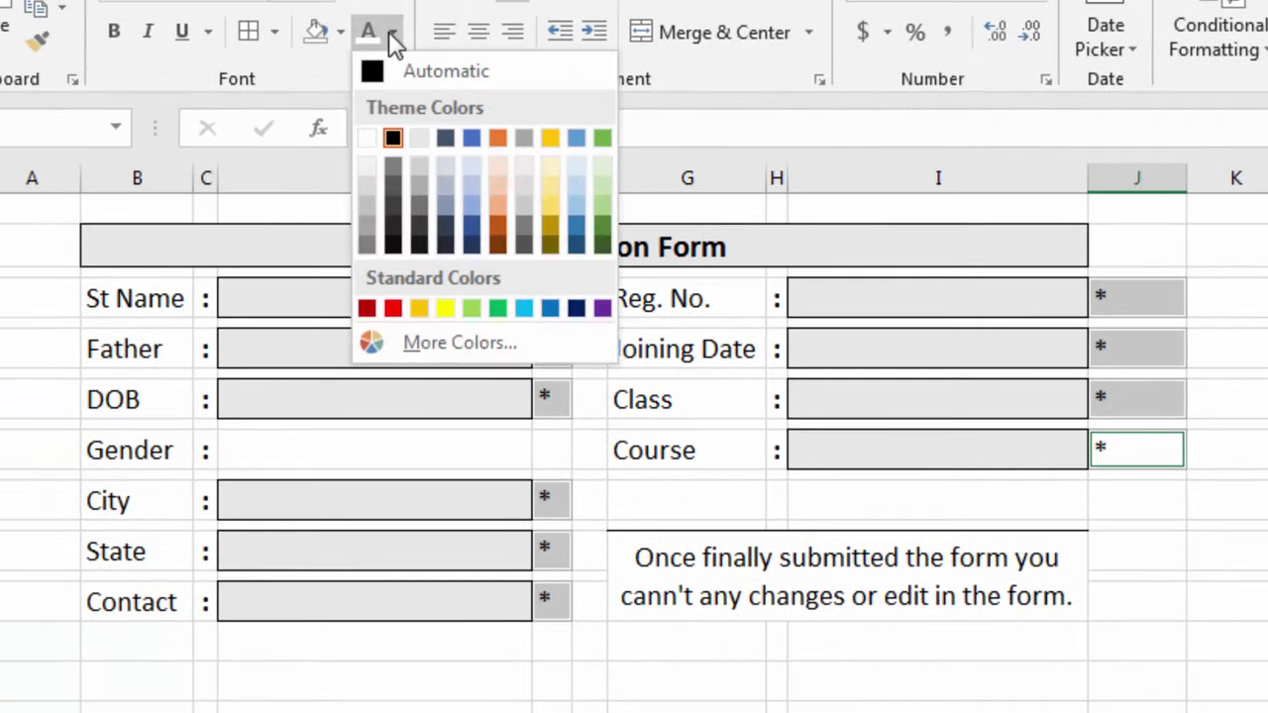
{"action": "left_click", "coordinate": [394, 308]}
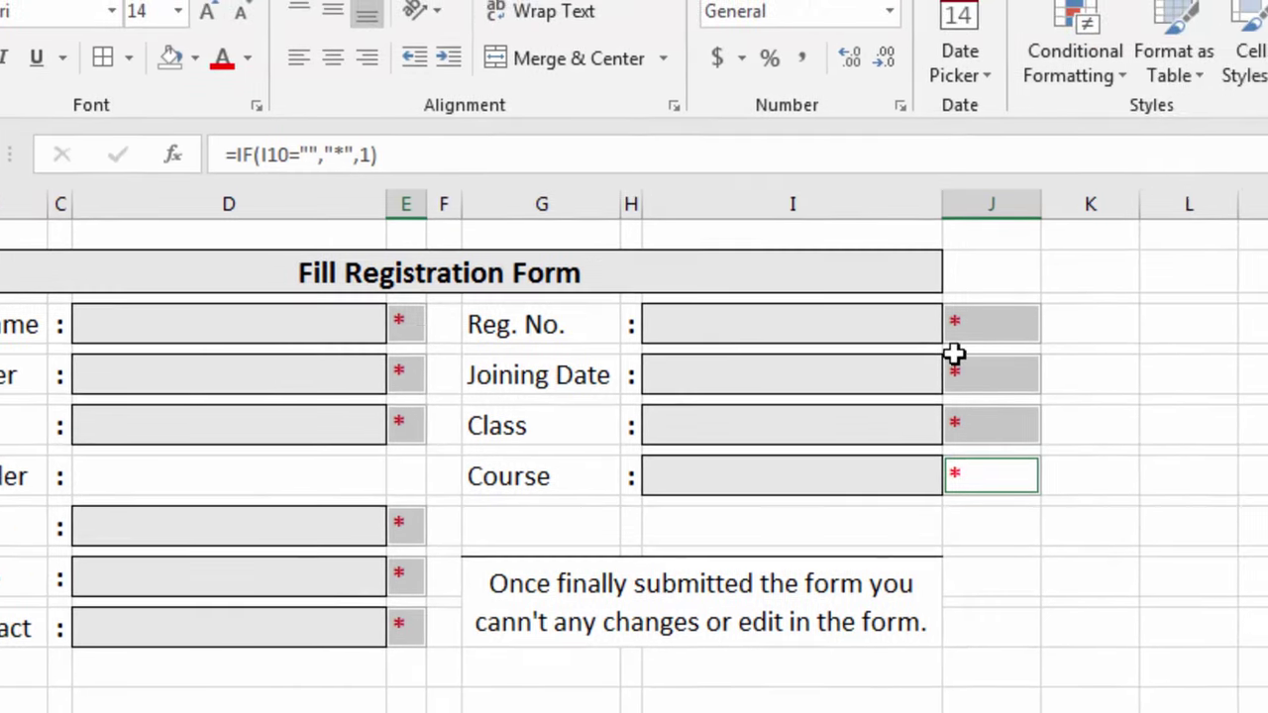
Start a new conditional formatting rule using the Icon Sets format style
{"action": "left_click", "coordinate": [1118, 92]}
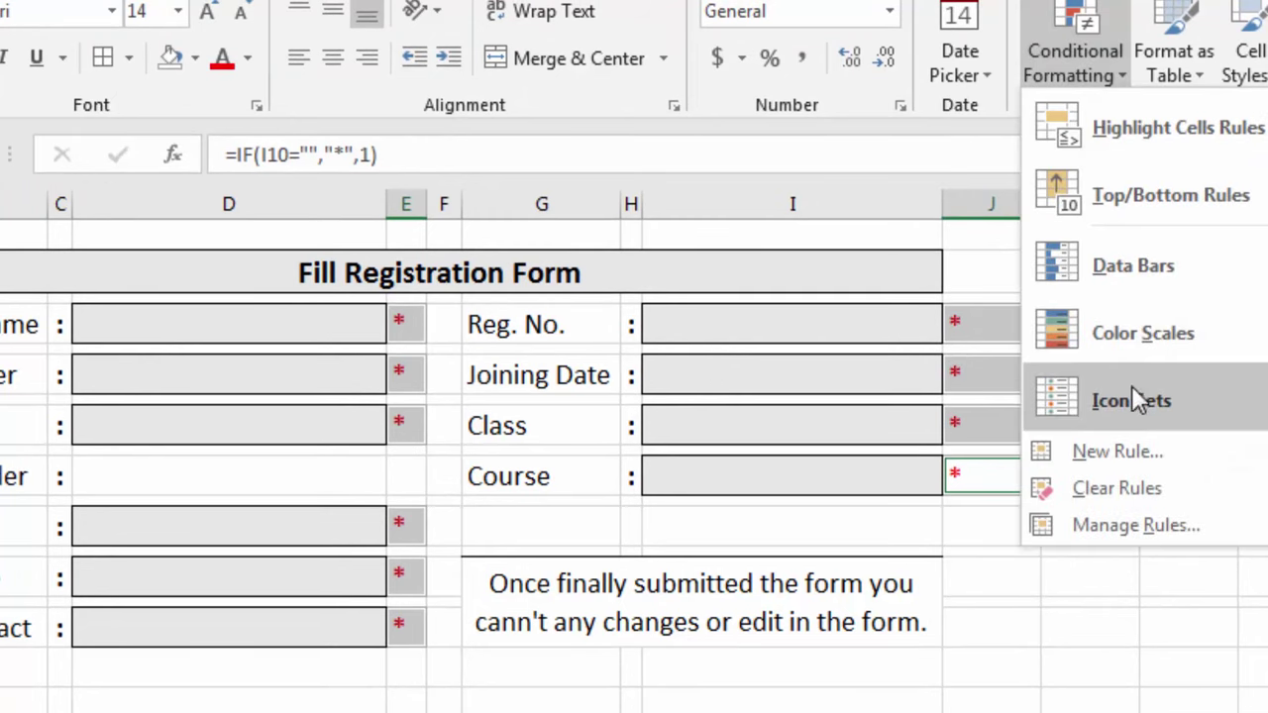
{"action": "left_click", "coordinate": [1123, 456]}
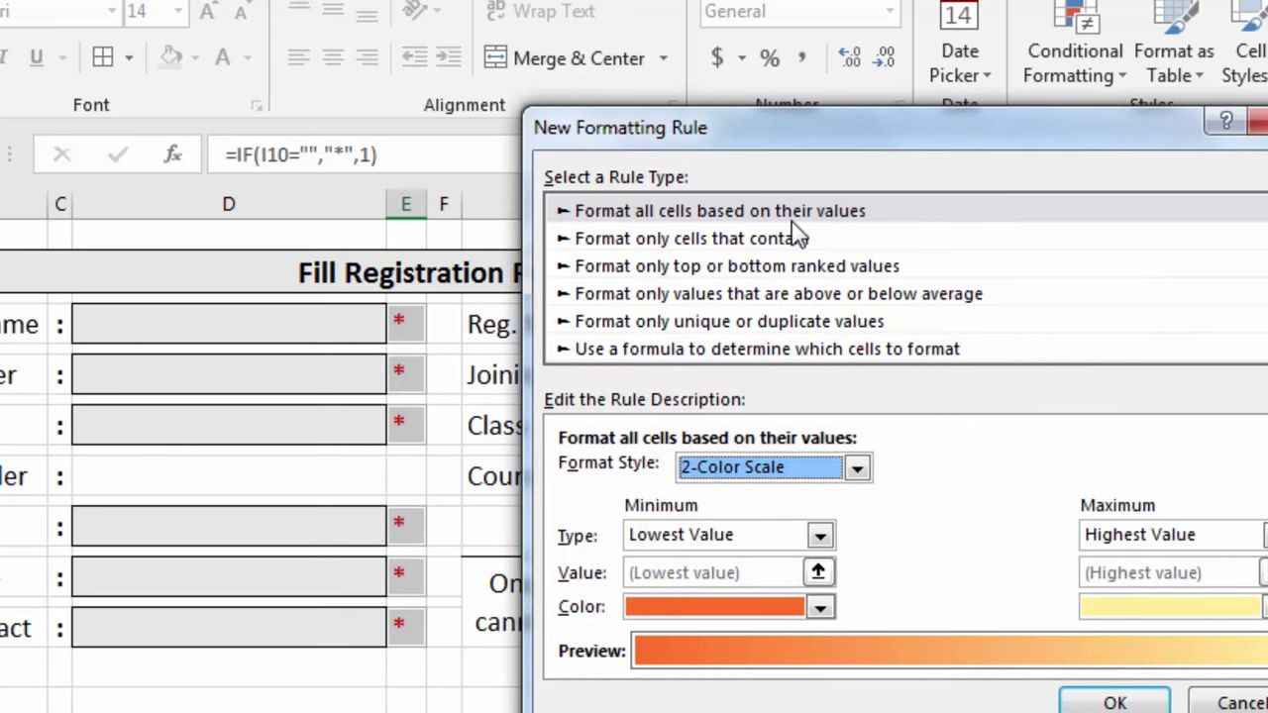
{"action": "left_click", "coordinate": [857, 466]}
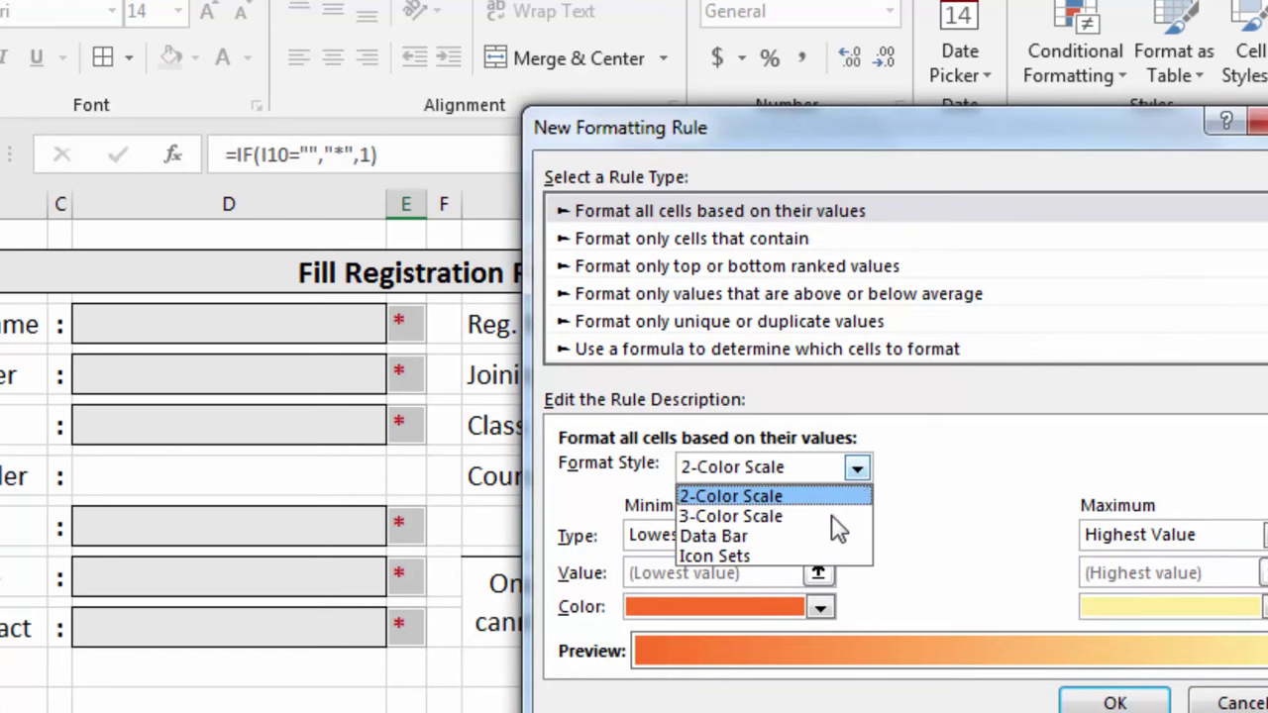
{"action": "left_click", "coordinate": [770, 553]}
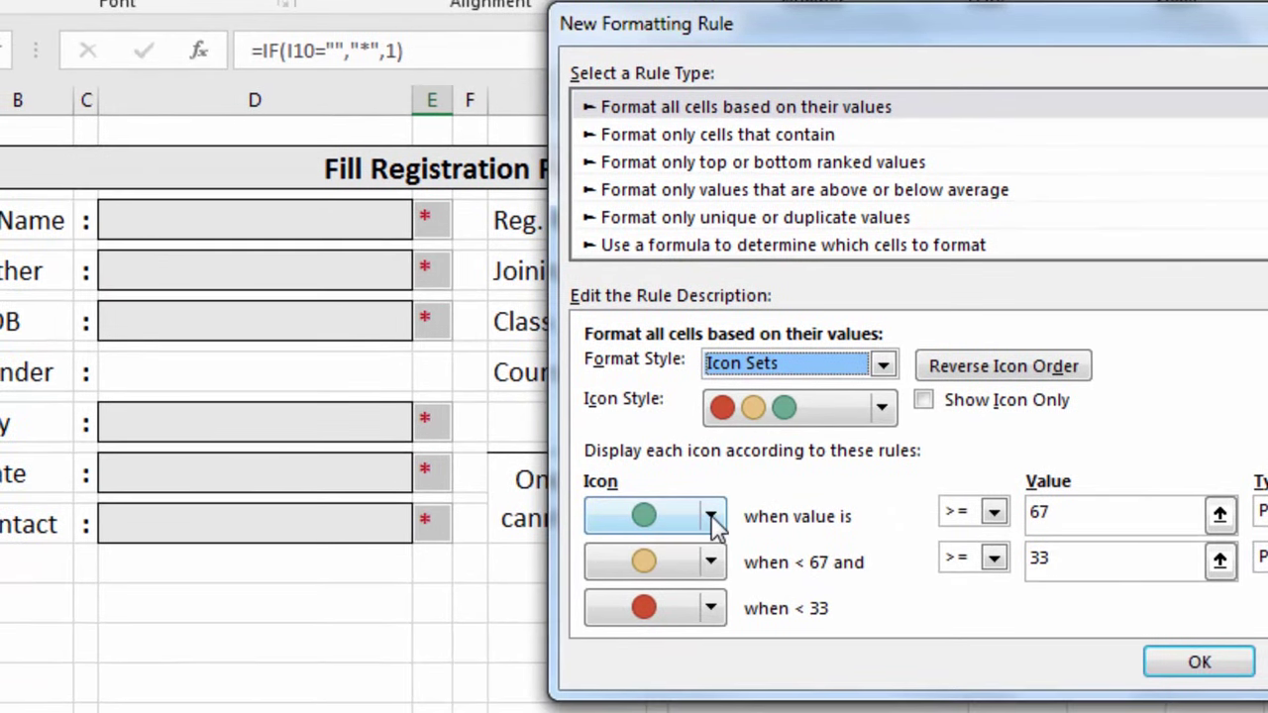
Set icons to green check, No Cell Icon, No Cell Icon with thresholds 1 and 0, and apply
{"action": "left_click", "coordinate": [712, 519]}
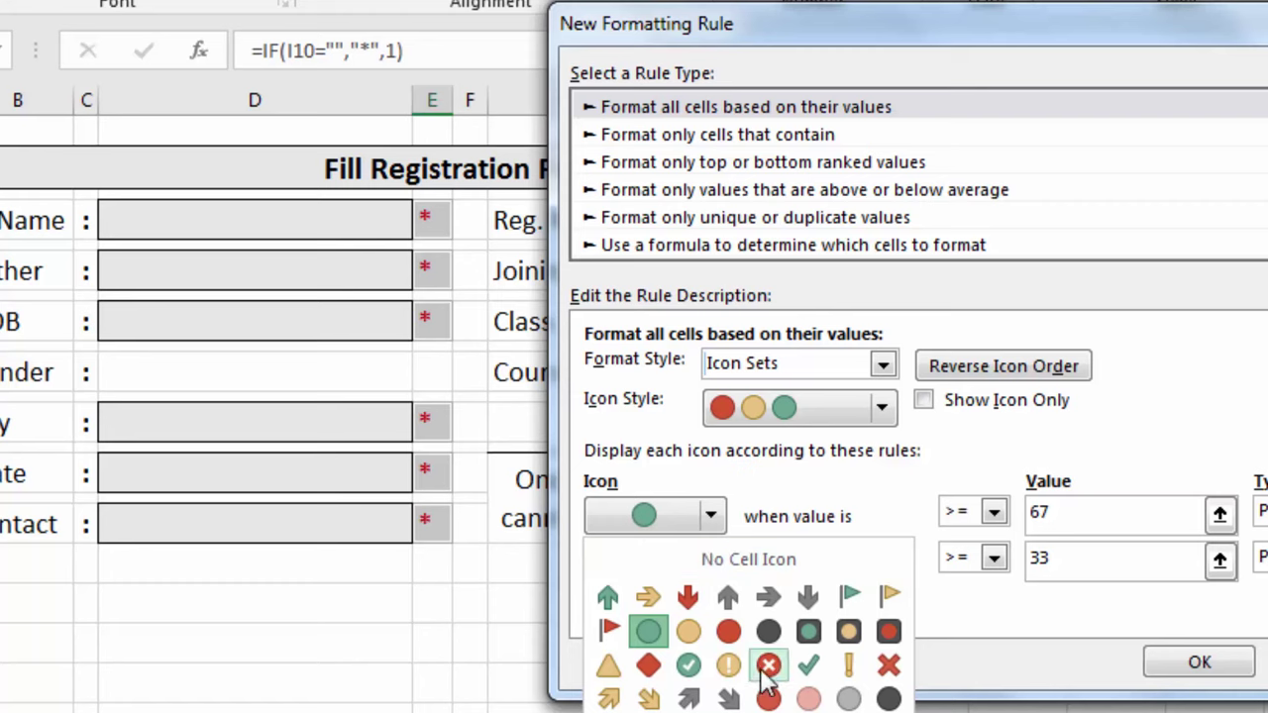
{"action": "left_click", "coordinate": [809, 665]}
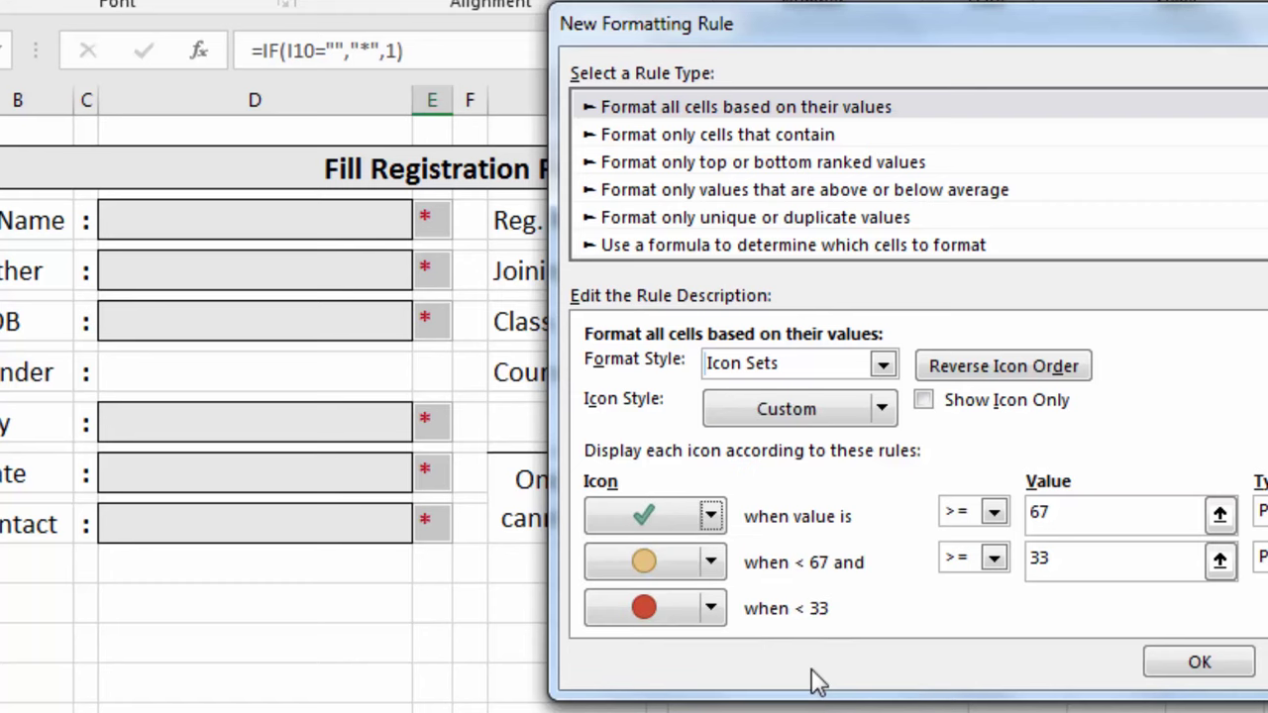
{"action": "left_click", "coordinate": [708, 565]}
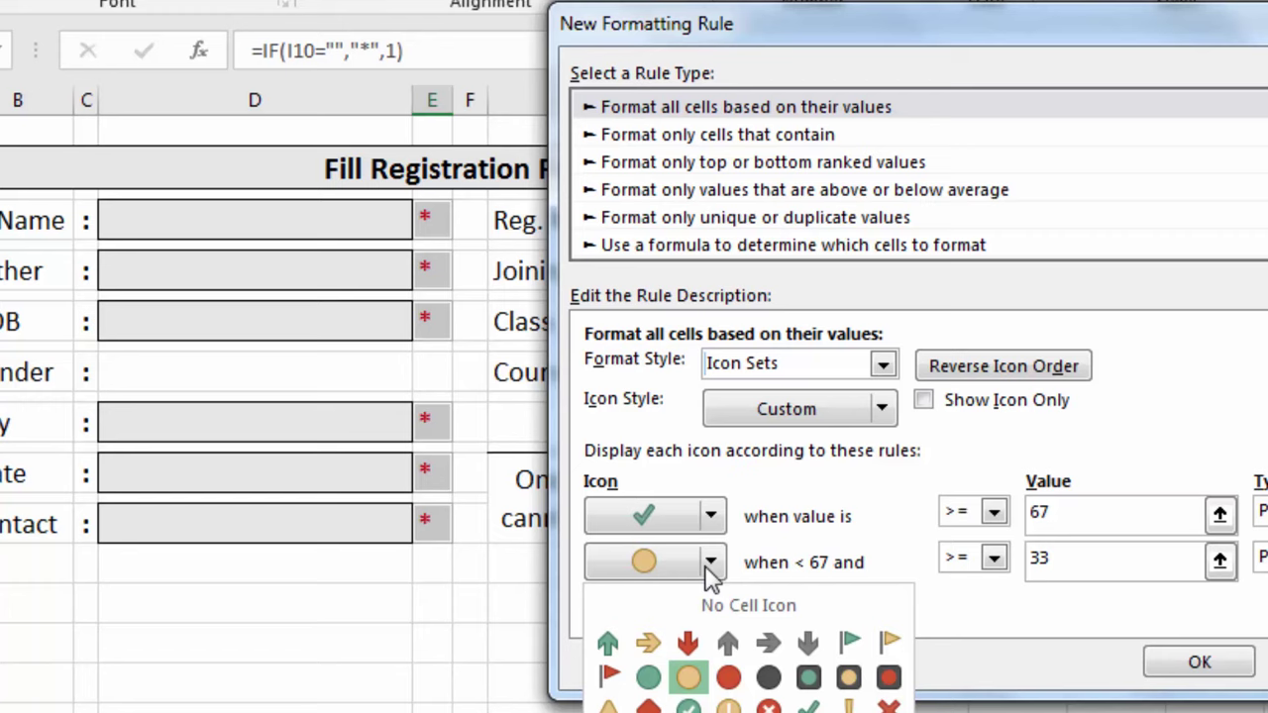
{"action": "left_click", "coordinate": [708, 604]}
{"action": "left_click", "coordinate": [716, 609]}
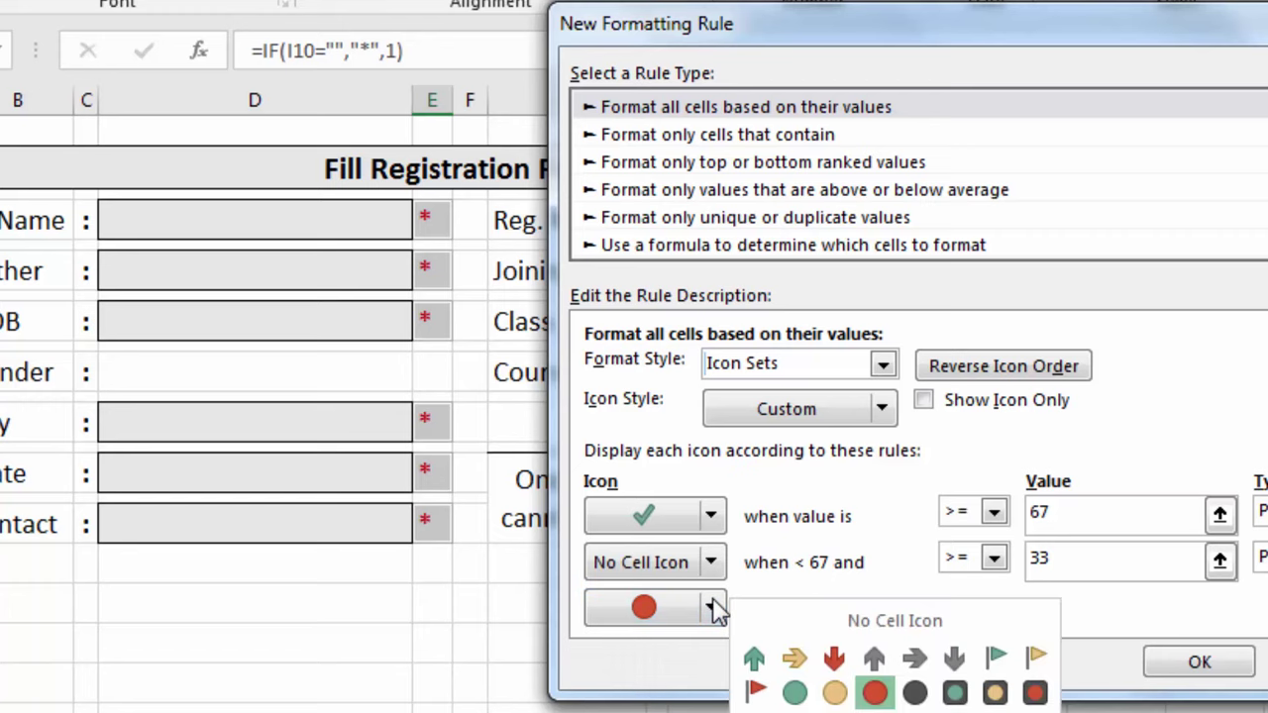
{"action": "left_click", "coordinate": [820, 624]}
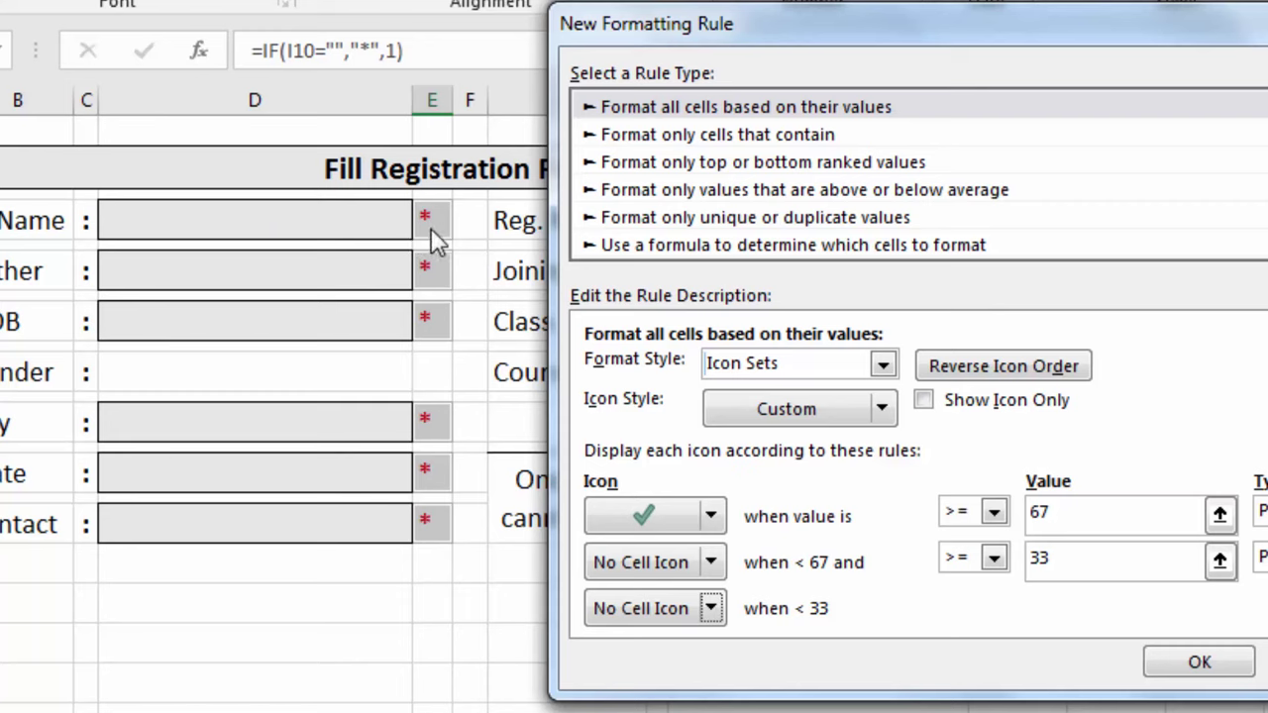
{"action": "double_click", "coordinate": [1037, 515]}
{"action": "type", "text": "1"}
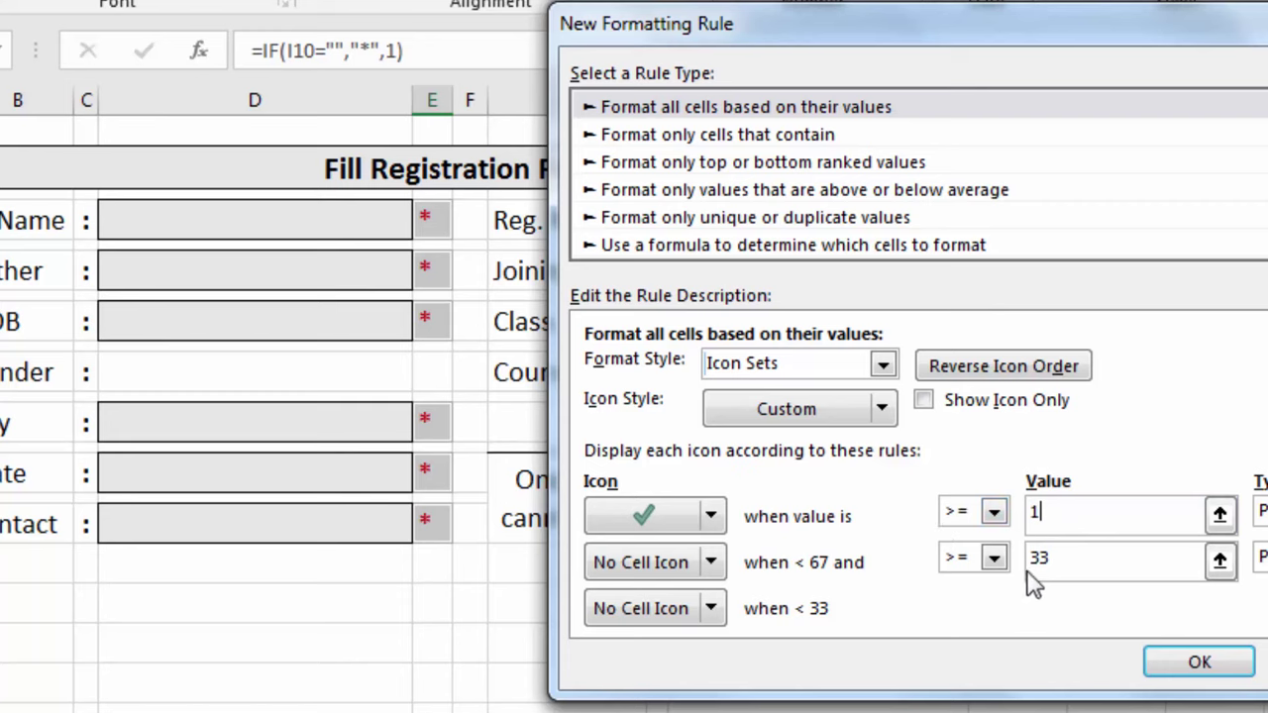
{"action": "left_click", "coordinate": [1063, 561]}
{"action": "type", "text": "0"}
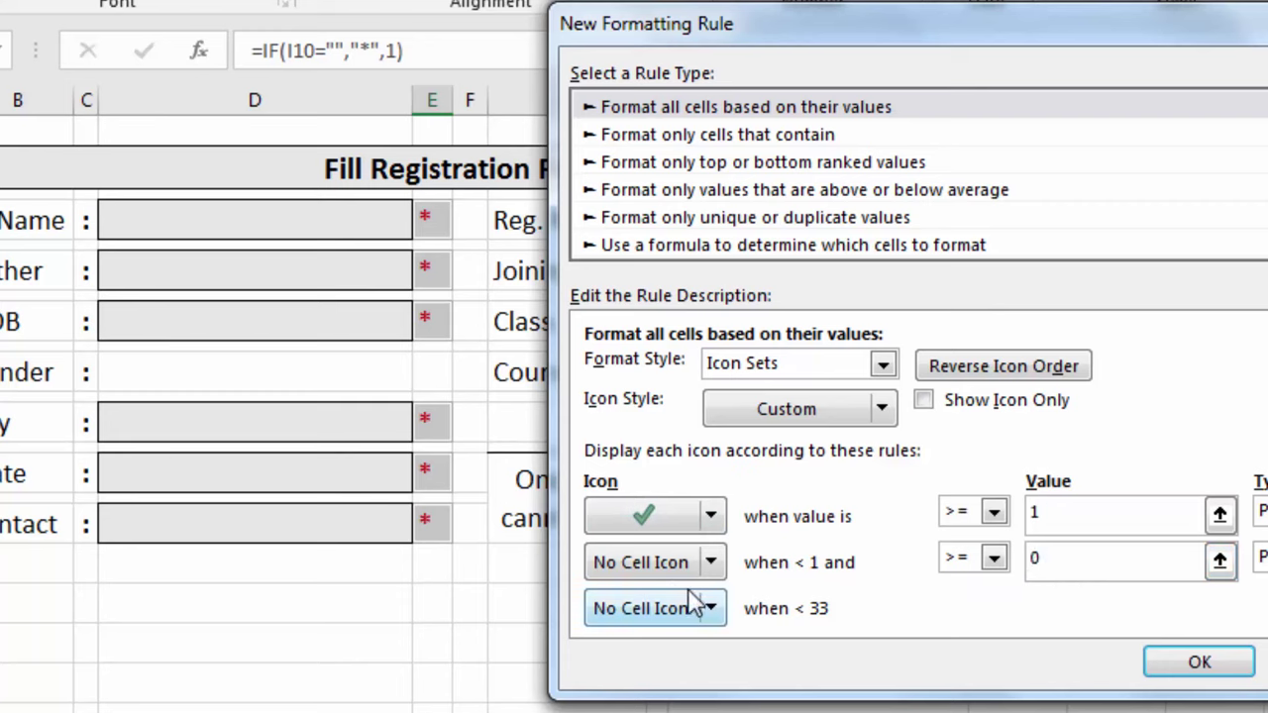
{"action": "left_click", "coordinate": [1170, 658]}
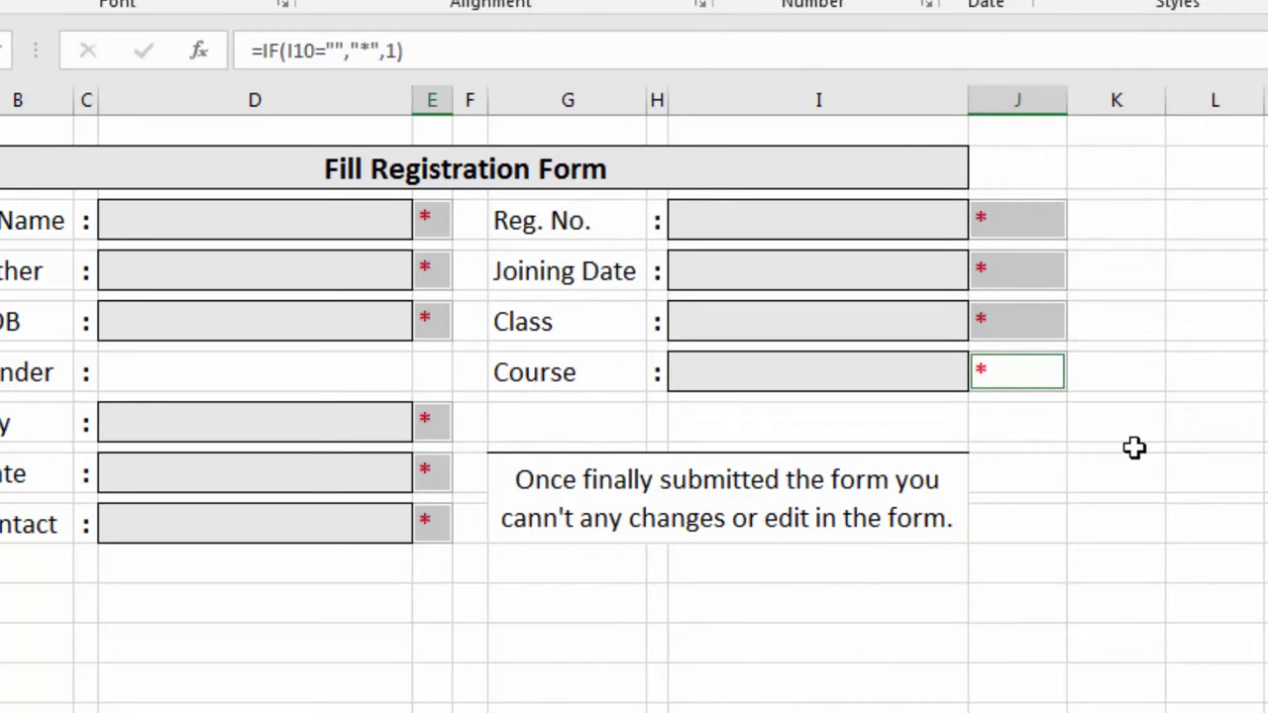
Narrow column J to a width of 2.57
{"action": "left_click", "coordinate": [1024, 325]}
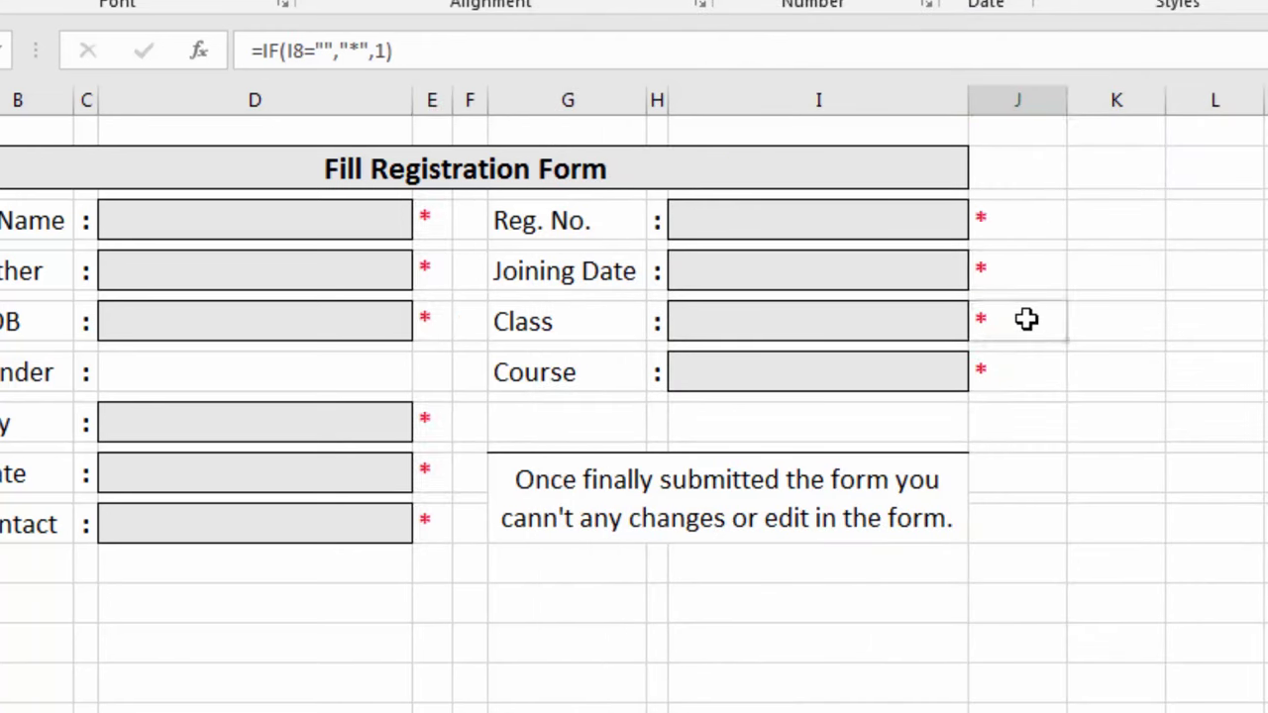
{"action": "left_click_drag", "start_coordinate": [1069, 102], "coordinate": [1014, 140]}
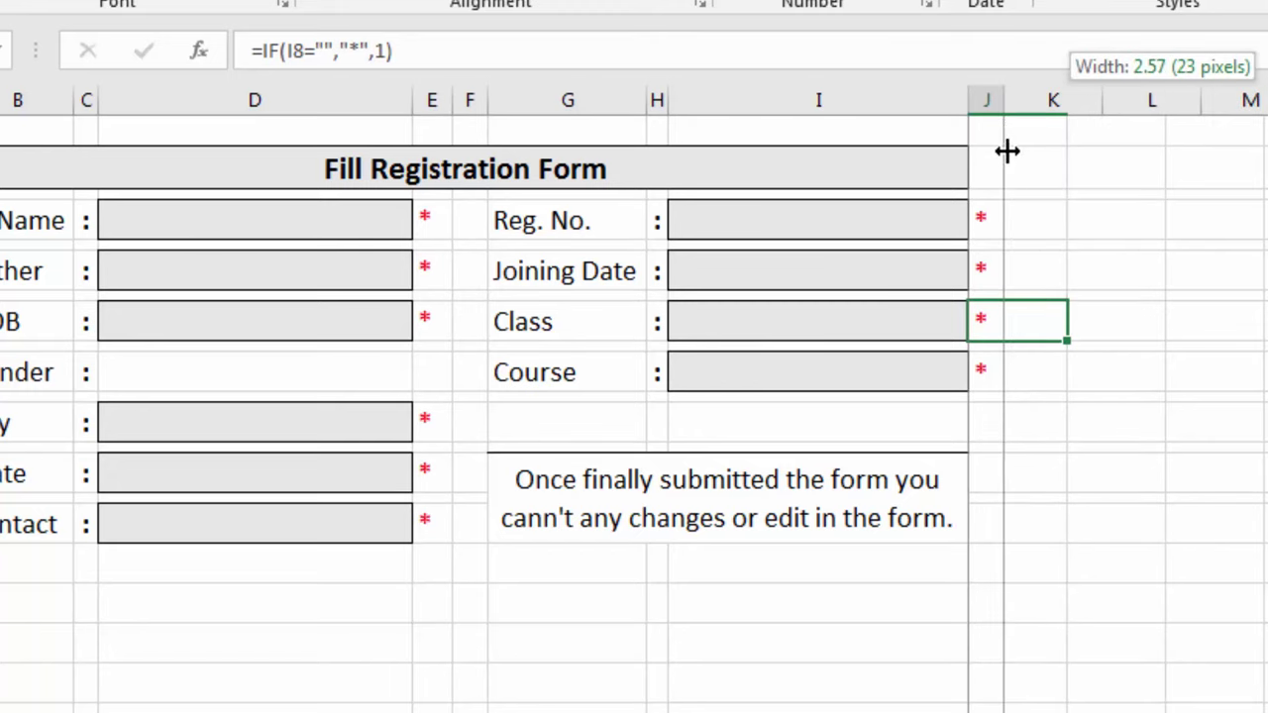
{"action": "left_click_drag", "start_coordinate": [1014, 140], "coordinate": [1012, 151]}
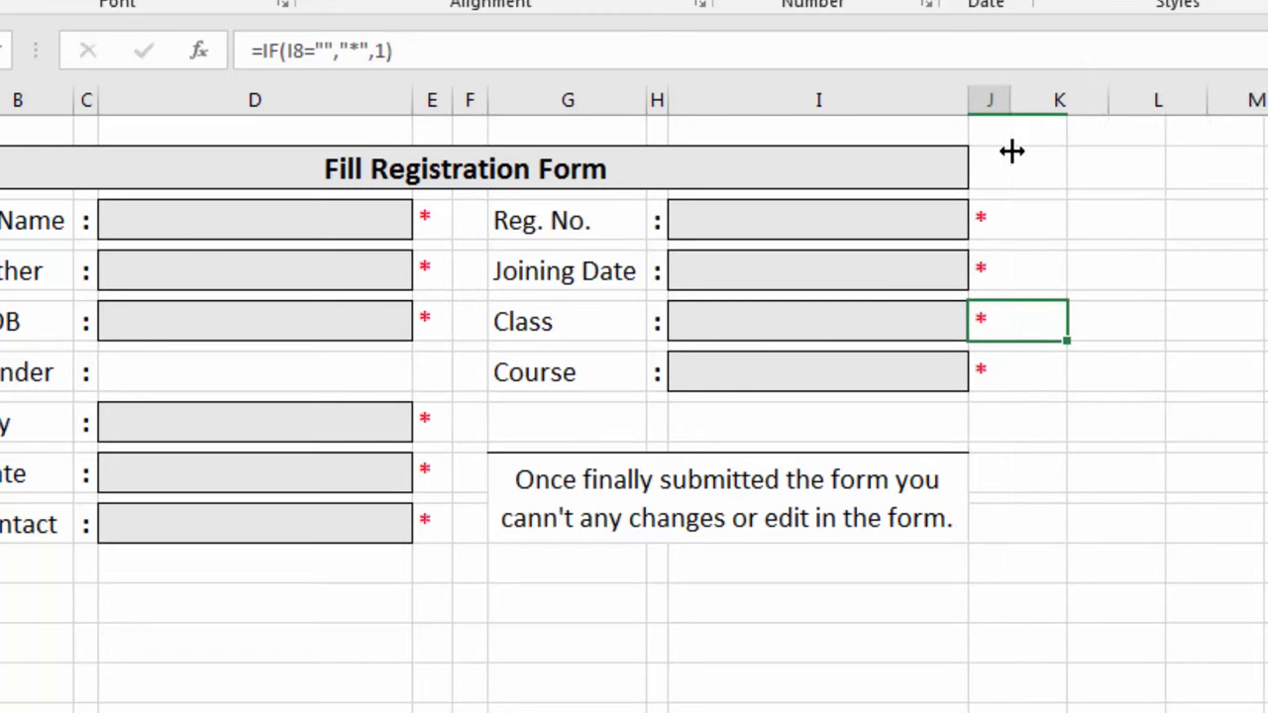
Test the Name marker by entering 'fdsfd' and then undoing it
{"action": "left_click", "coordinate": [329, 220]}
{"action": "type", "text": "fdsfd"}
{"action": "key", "text": "Return"}
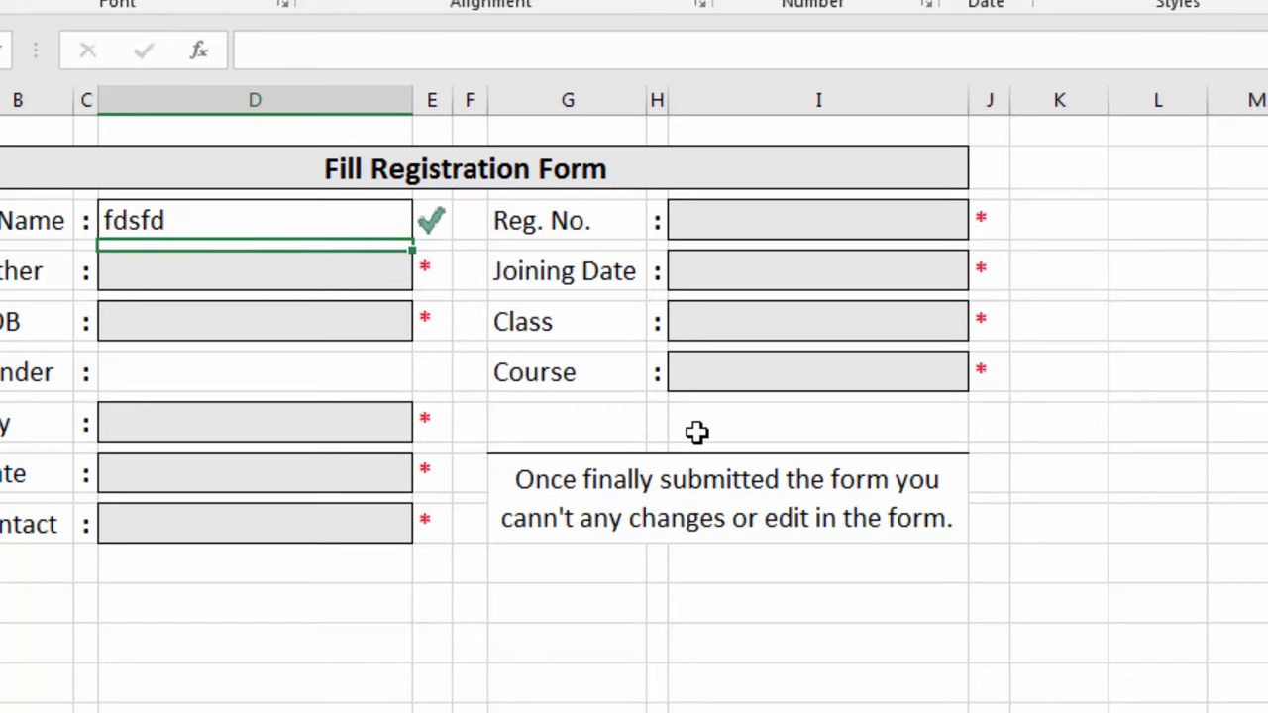
{"action": "key", "text": "ctrl+z"}
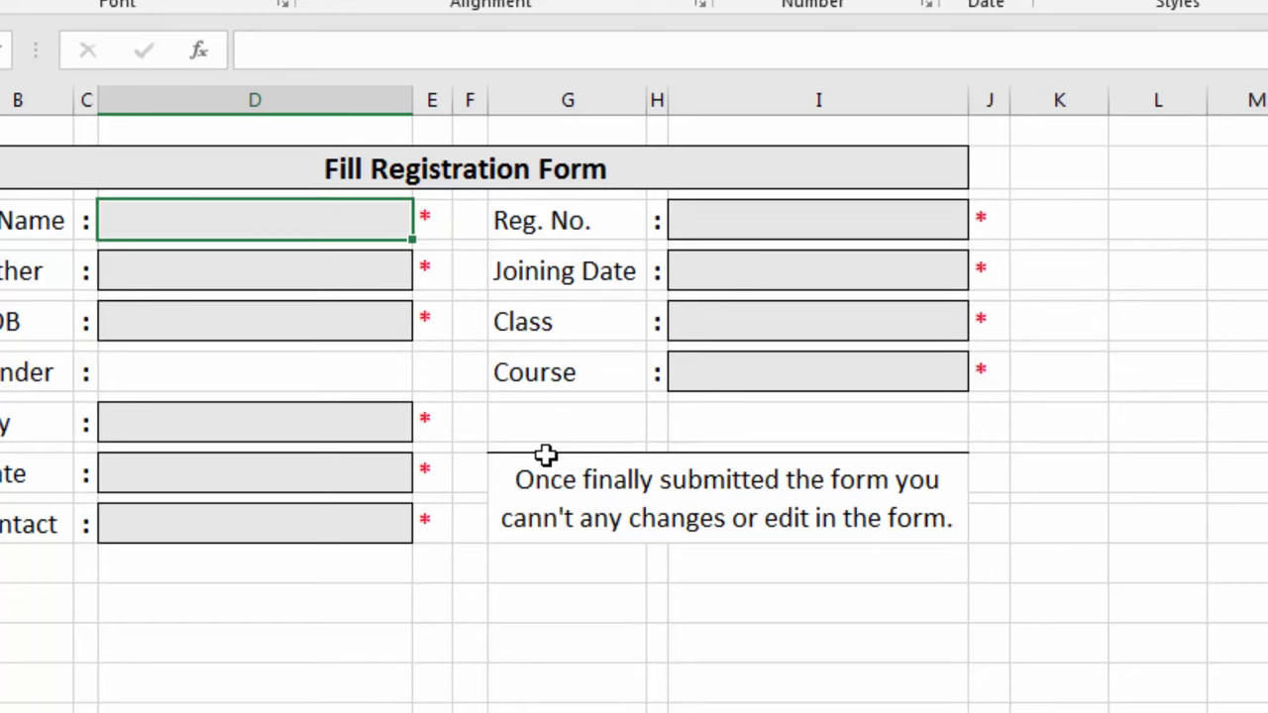
Copy the DOB marker formula into the empty cell beside Gender
{"action": "left_click", "coordinate": [236, 378]}
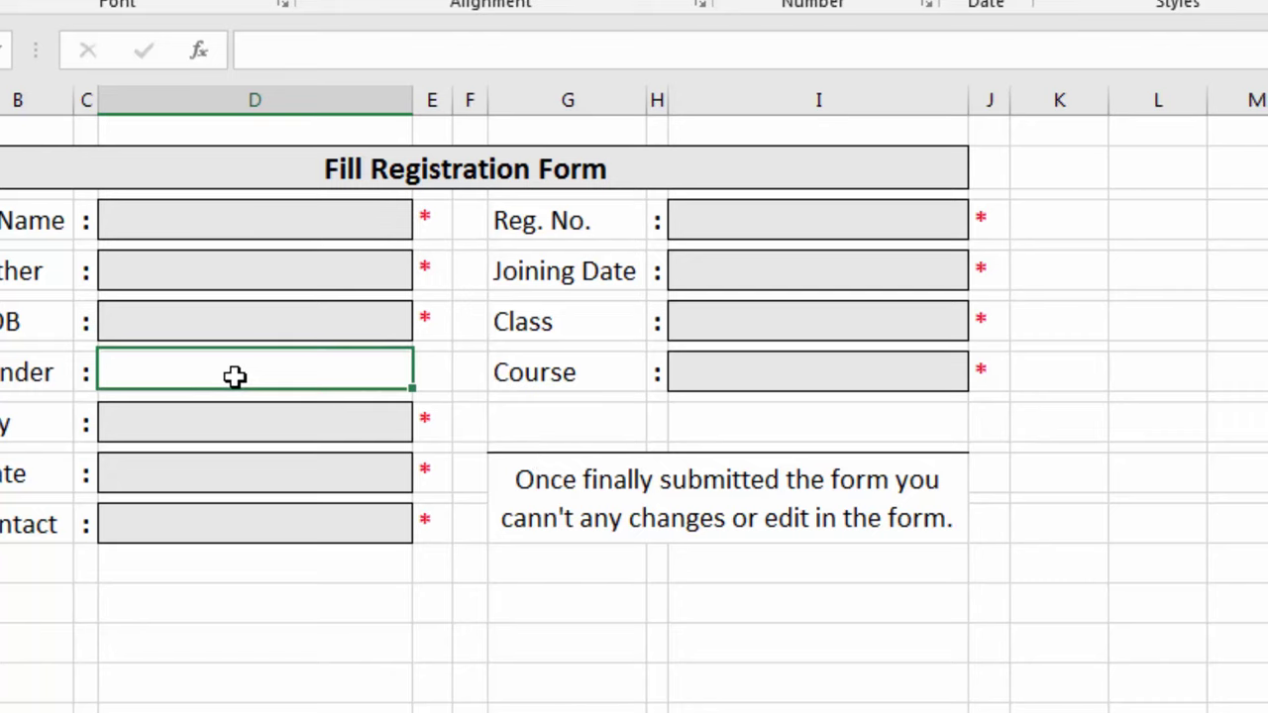
{"action": "left_click", "coordinate": [448, 323]}
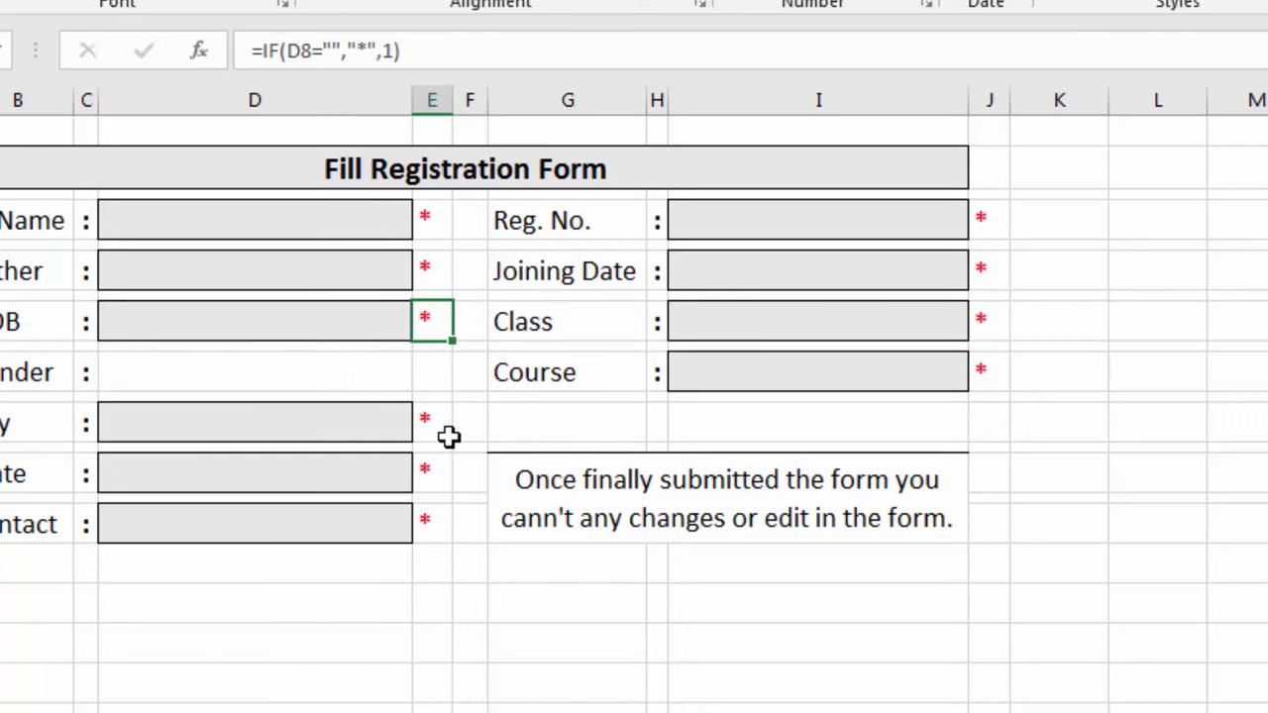
{"action": "key", "text": "ctrl+c"}
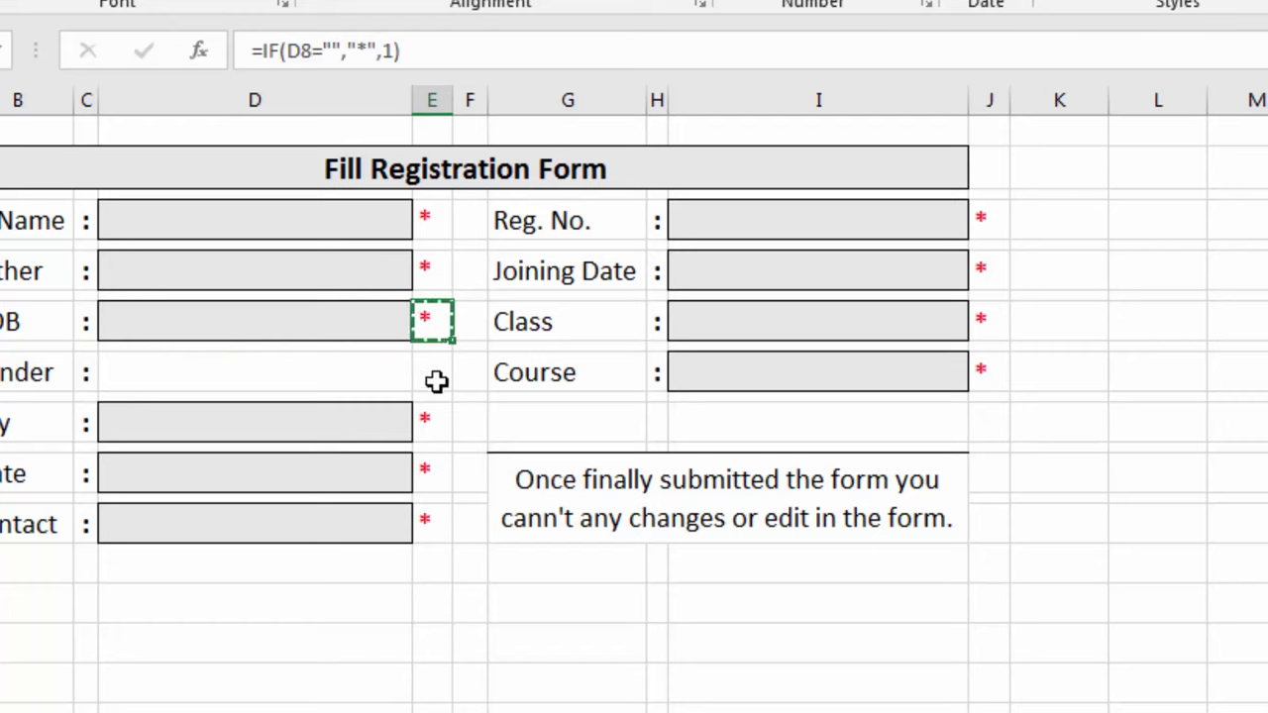
{"action": "left_click", "coordinate": [436, 378]}
{"action": "key", "text": "ctrl+v"}
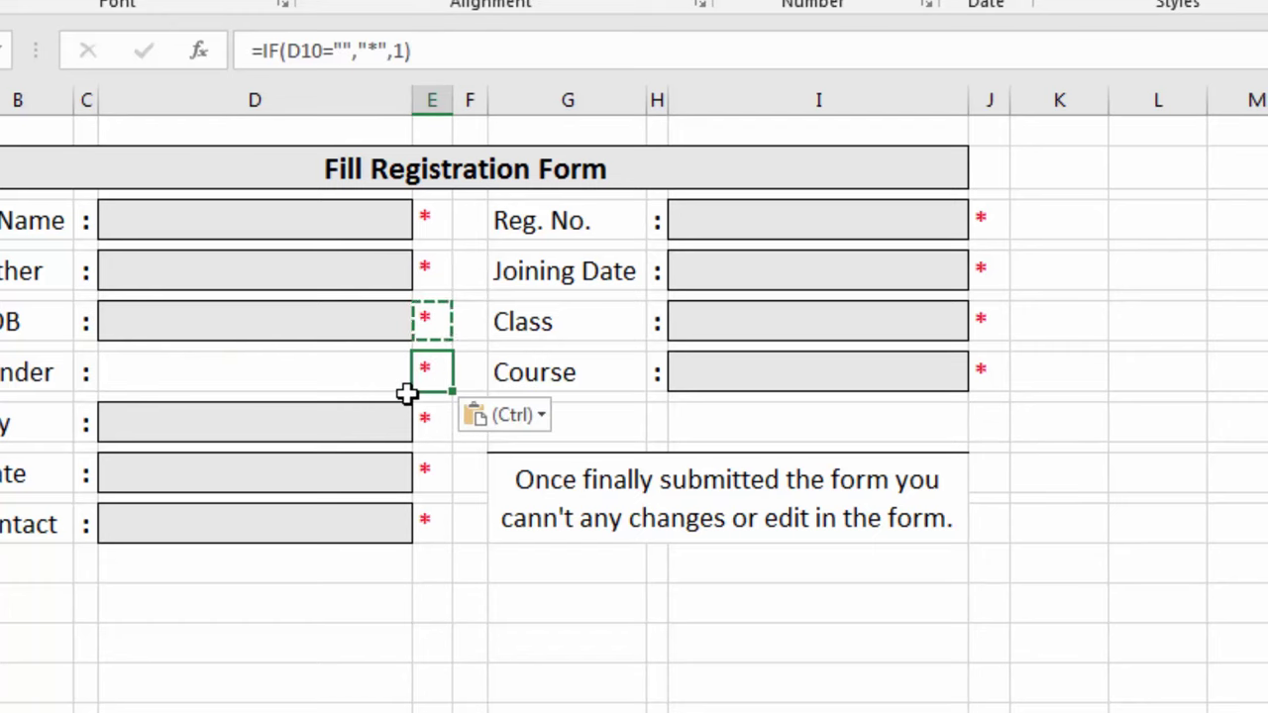
Test the Gender marker by entering 'sdfd' and then deleting it
{"action": "left_click", "coordinate": [352, 384]}
{"action": "type", "text": "sdfd"}
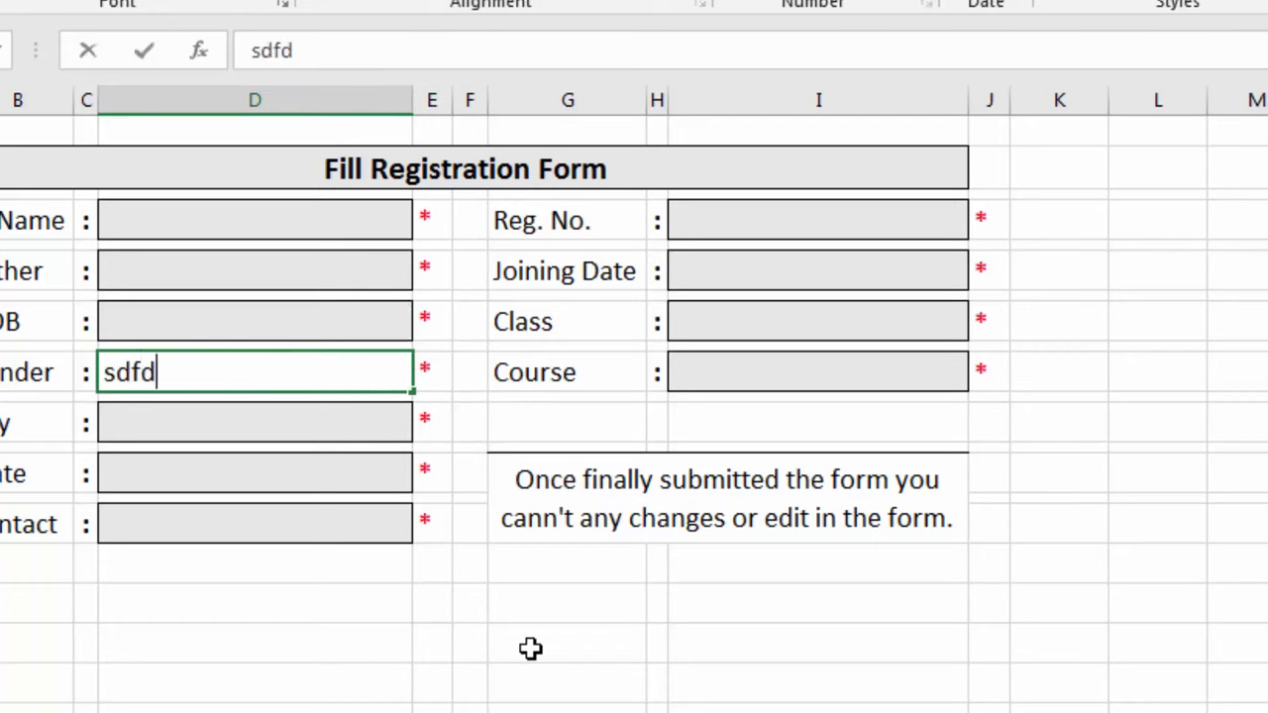
{"action": "key", "text": "Return"}
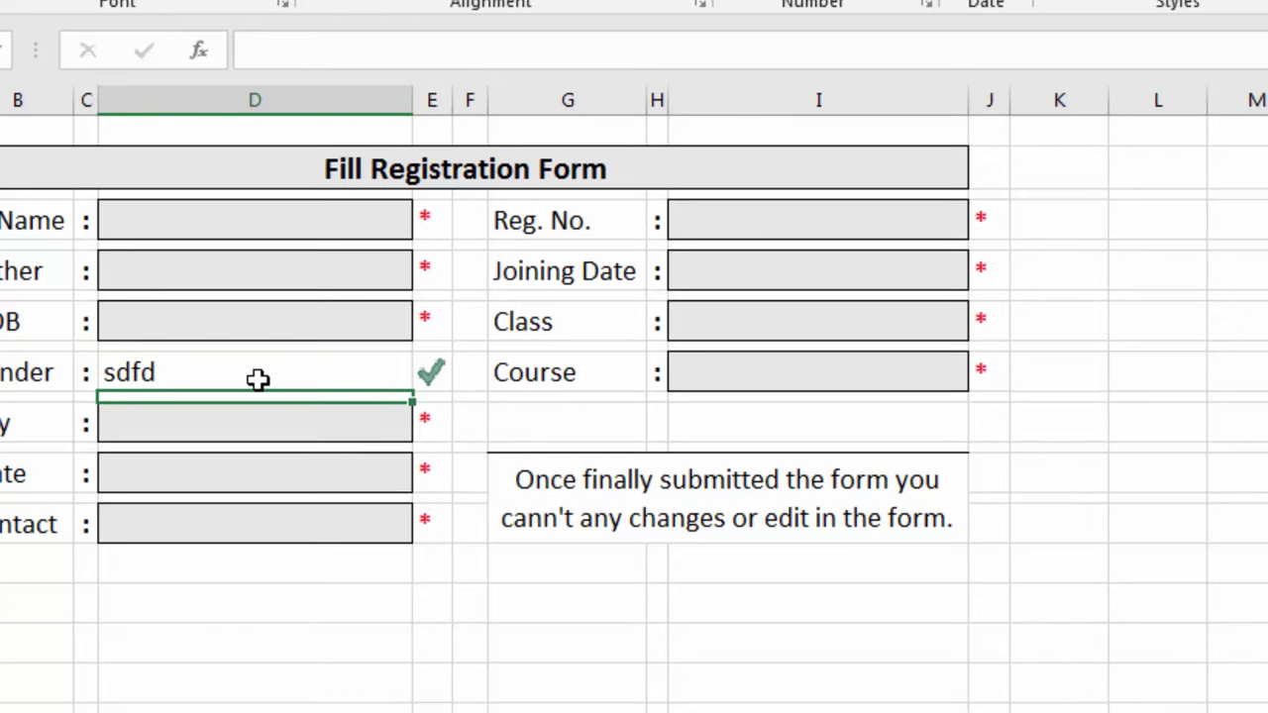
{"action": "left_click", "coordinate": [258, 380]}
{"action": "key", "text": "Delete"}
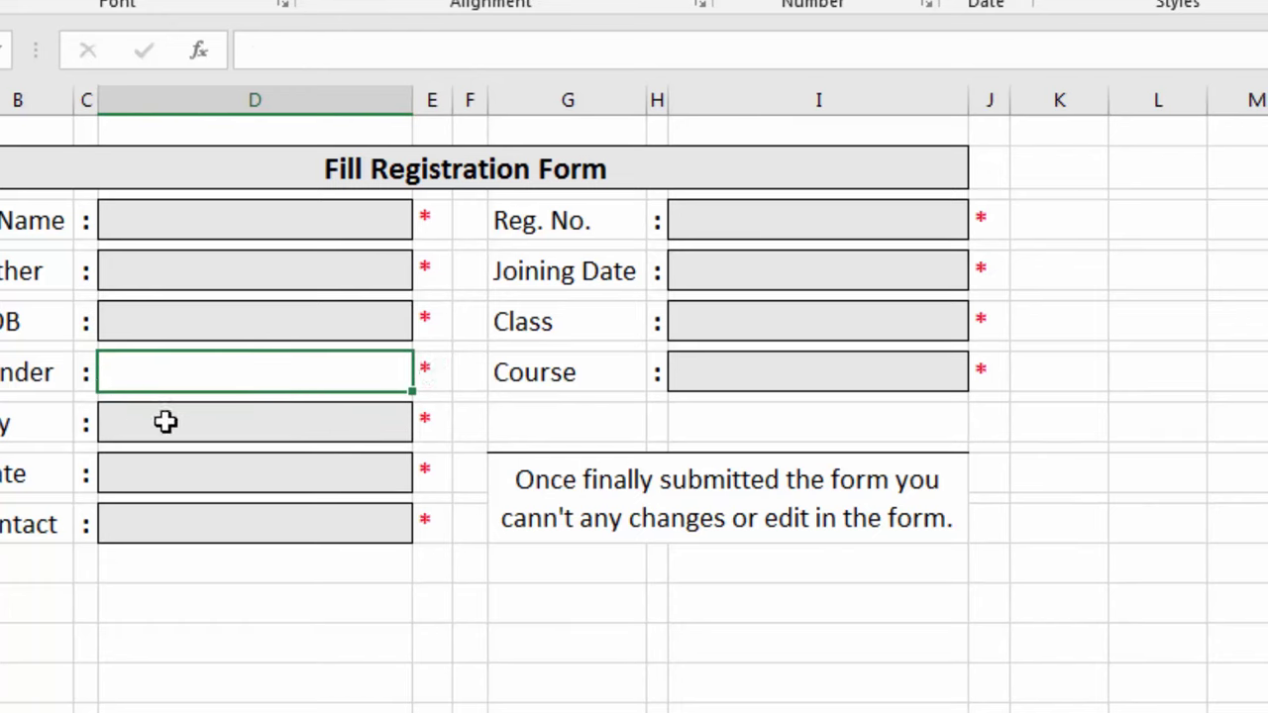
{"action": "left_click", "coordinate": [165, 422]}
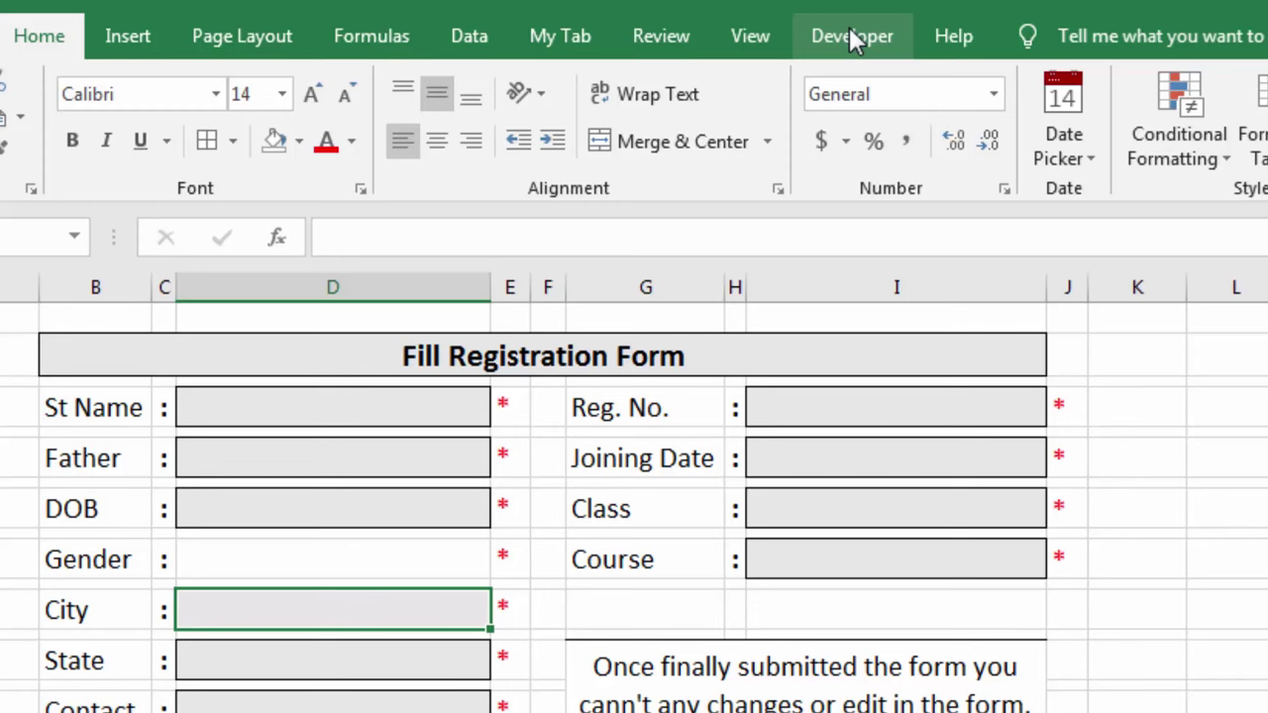
Show the Developer tab, confirming it is ticked under Options > Customize Ribbon
{"action": "left_click", "coordinate": [853, 40]}
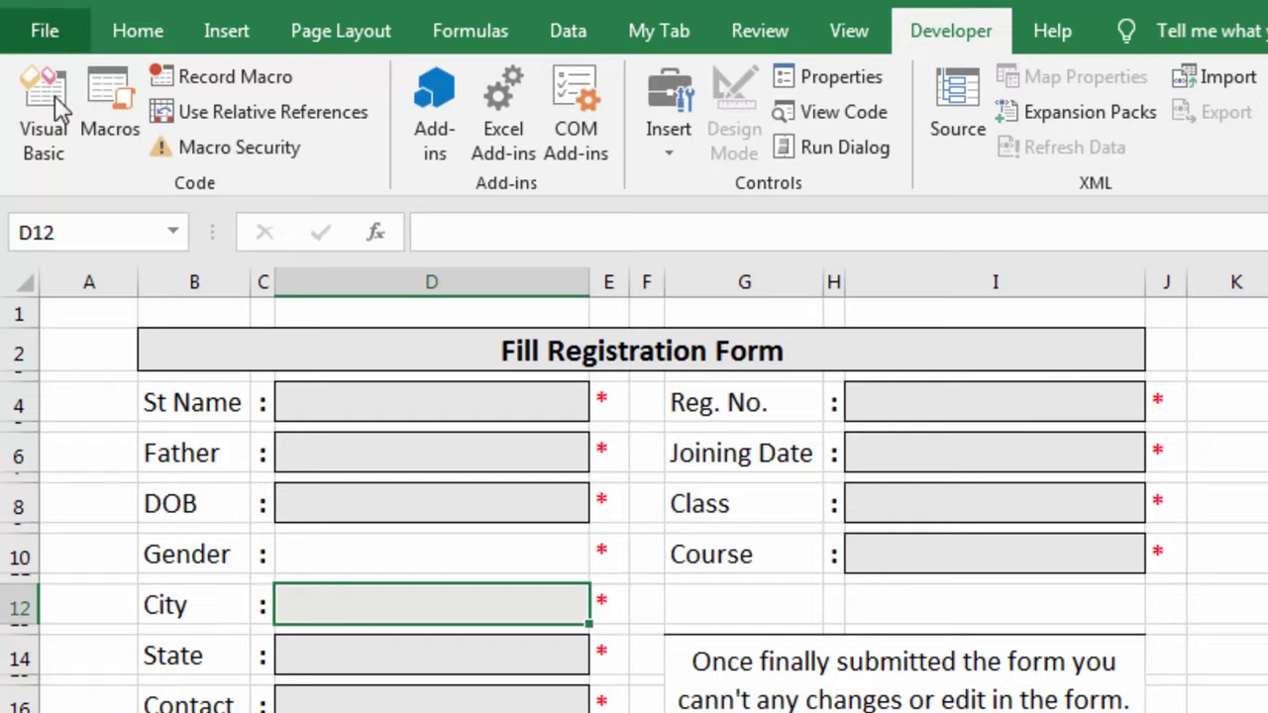
{"action": "left_click", "coordinate": [45, 30]}
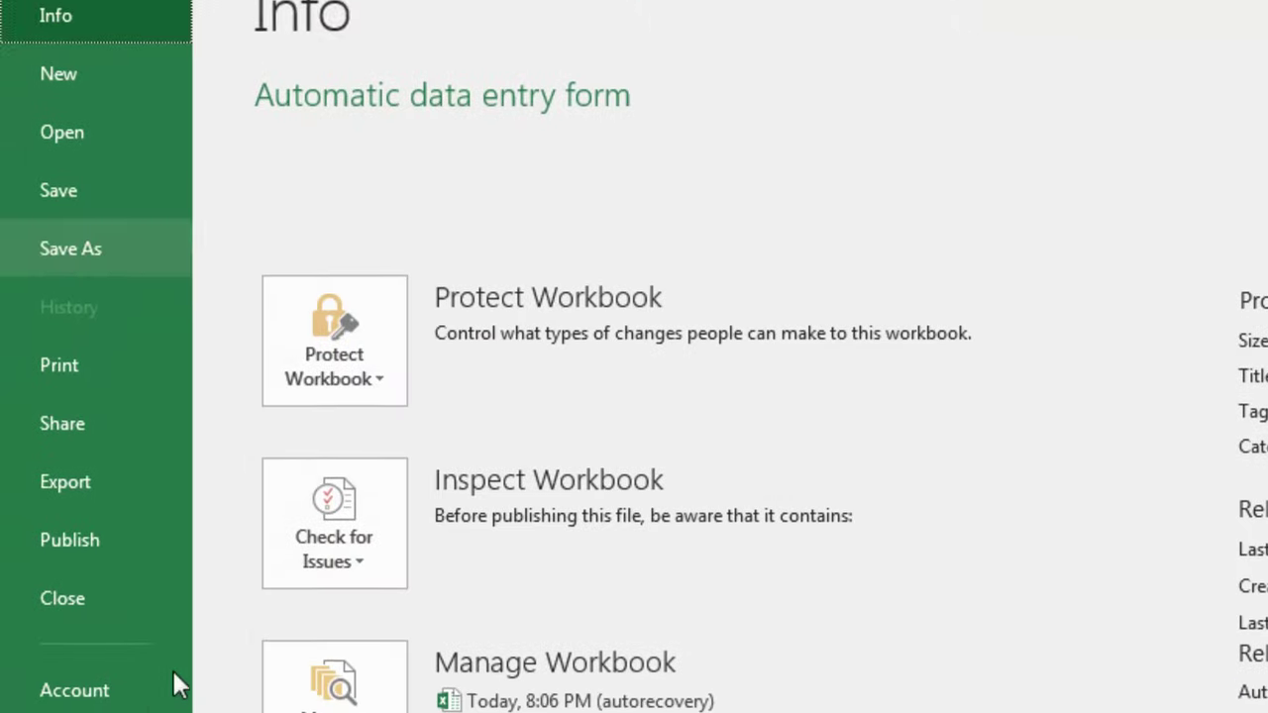
{"action": "left_click", "coordinate": [105, 663]}
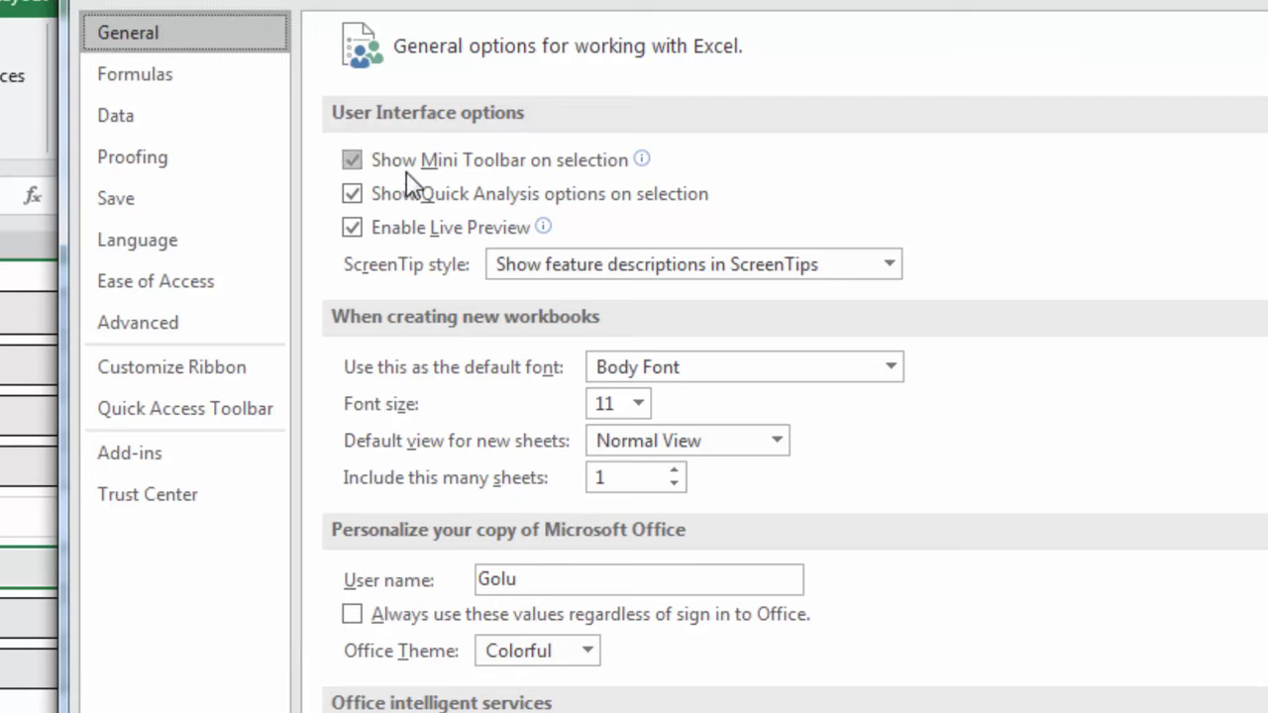
{"action": "mouse_move", "coordinate": [398, 234]}
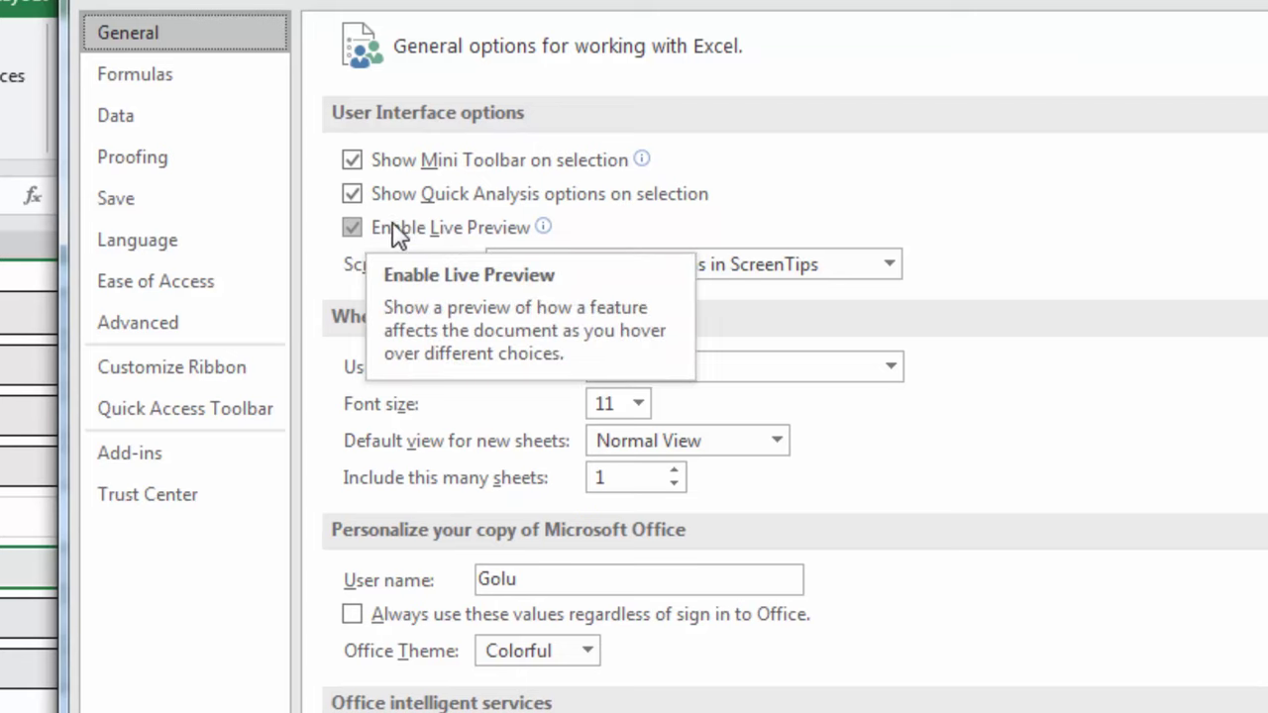
{"action": "left_click", "coordinate": [218, 372]}
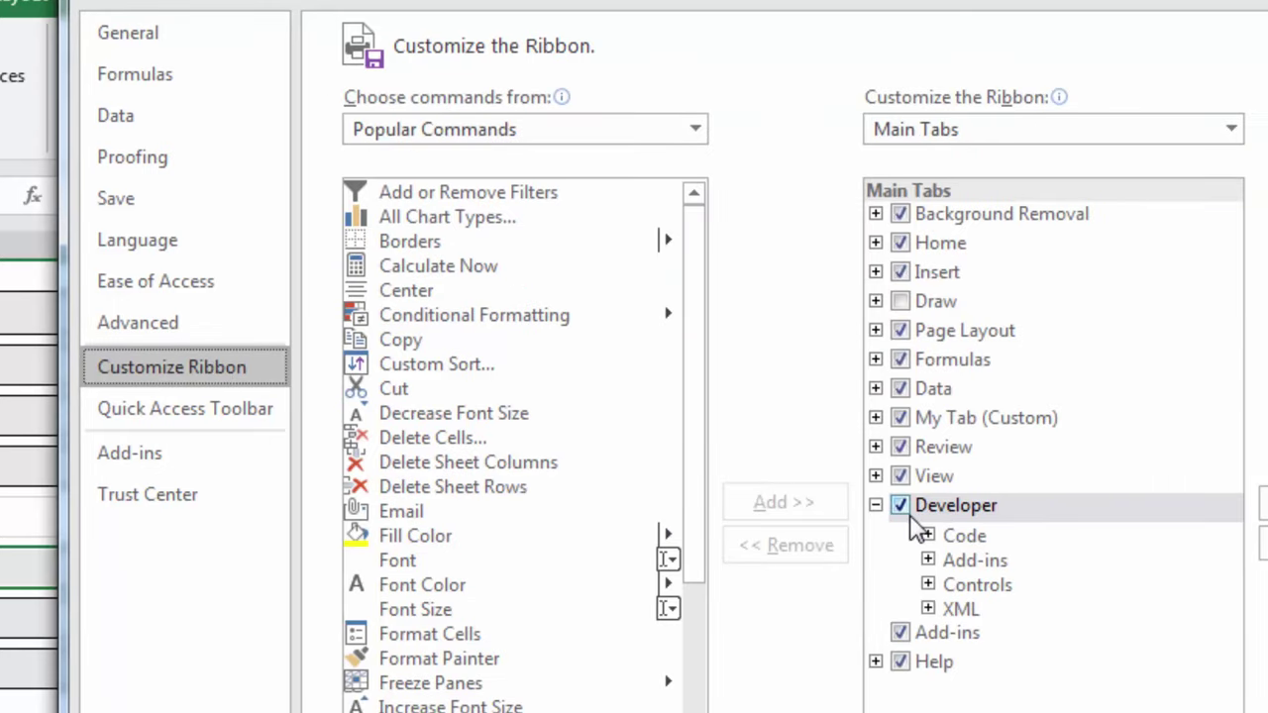
{"action": "key", "text": "Return"}
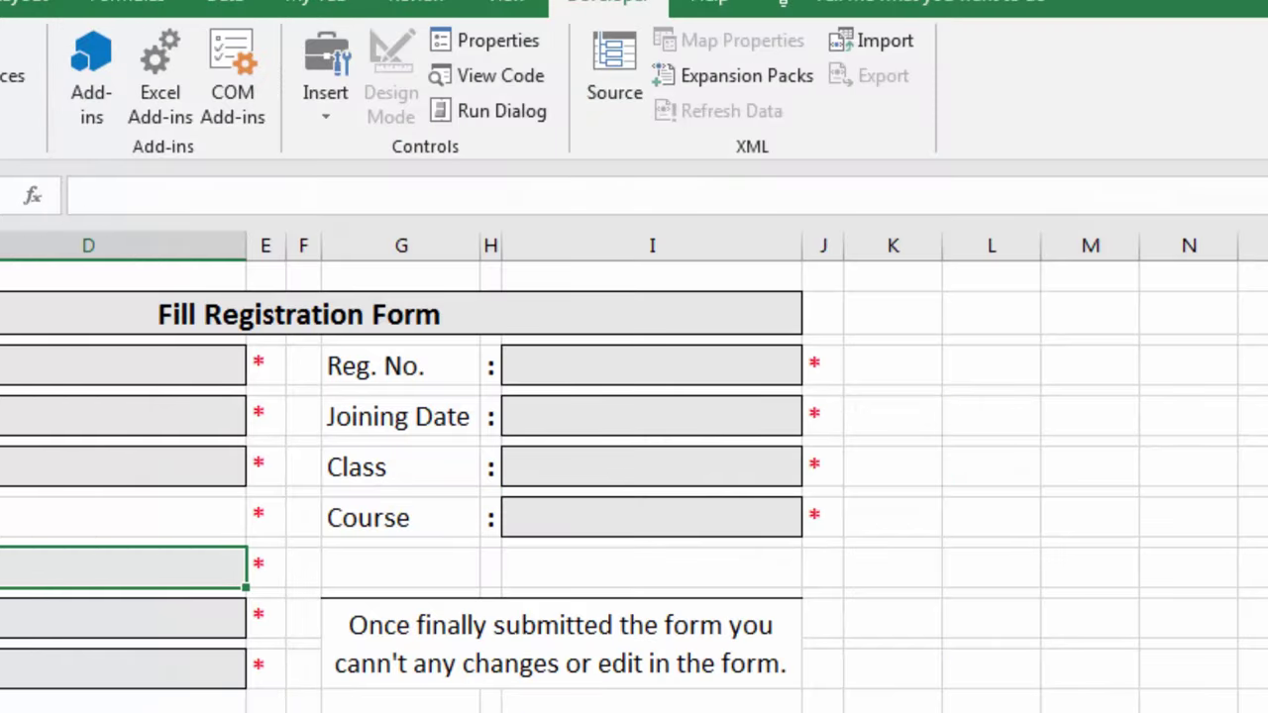
Draw an option button in the Gender row and place a duplicate beside it
{"action": "left_click", "coordinate": [330, 123]}
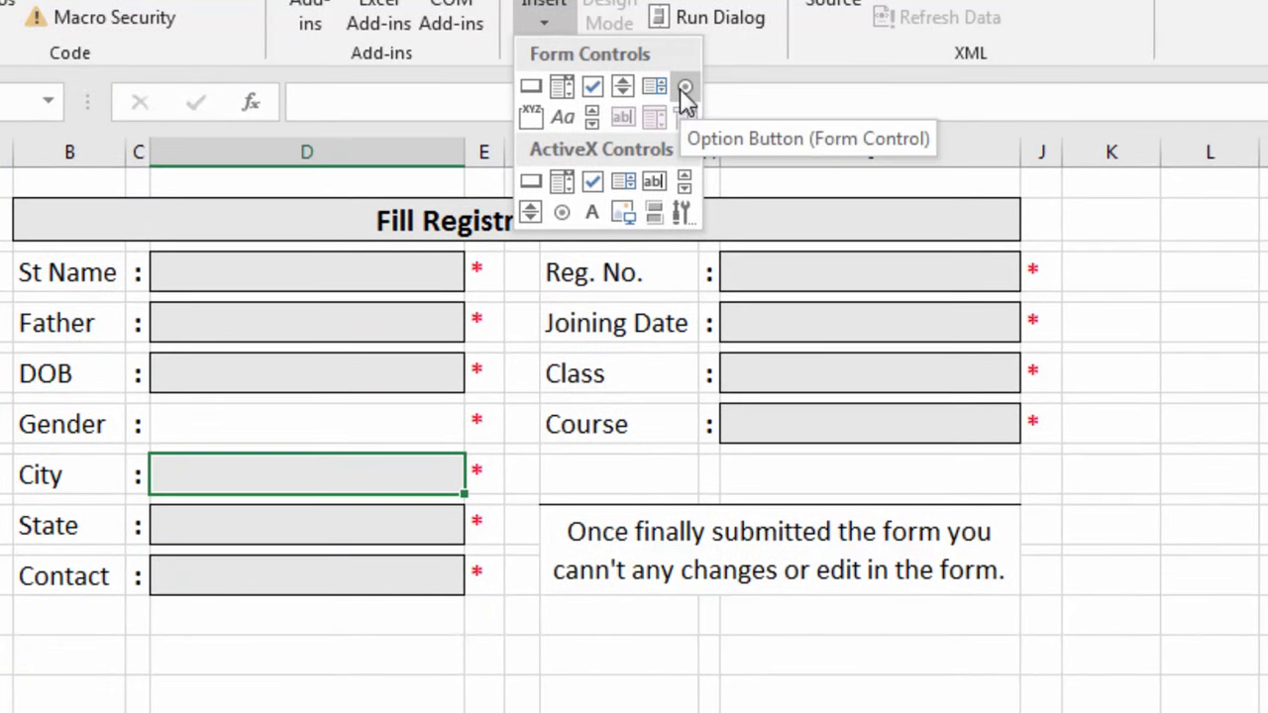
{"action": "left_click", "coordinate": [685, 89]}
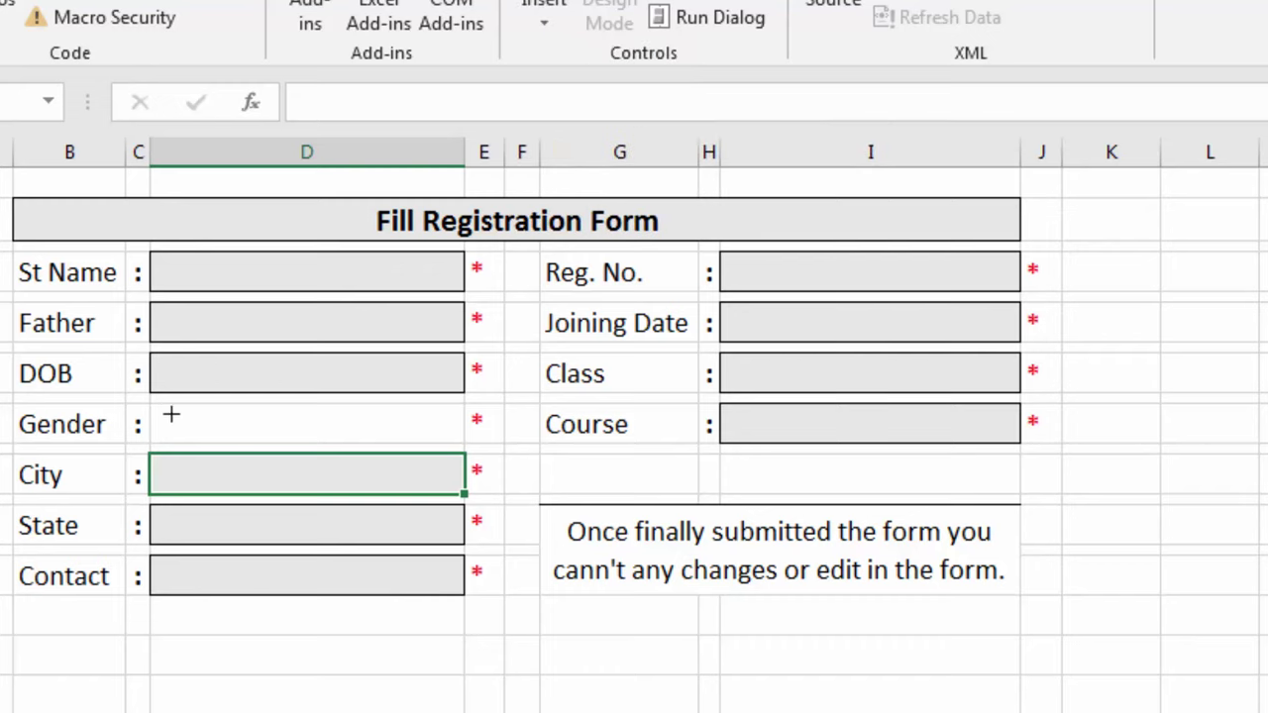
{"action": "mouse_move", "coordinate": [165, 413]}
{"action": "left_mouse_down"}
{"action": "mouse_move", "coordinate": [264, 434]}
{"action": "mouse_move", "coordinate": [230, 409]}
{"action": "left_mouse_up"}
{"action": "left_click", "coordinate": [230, 408]}
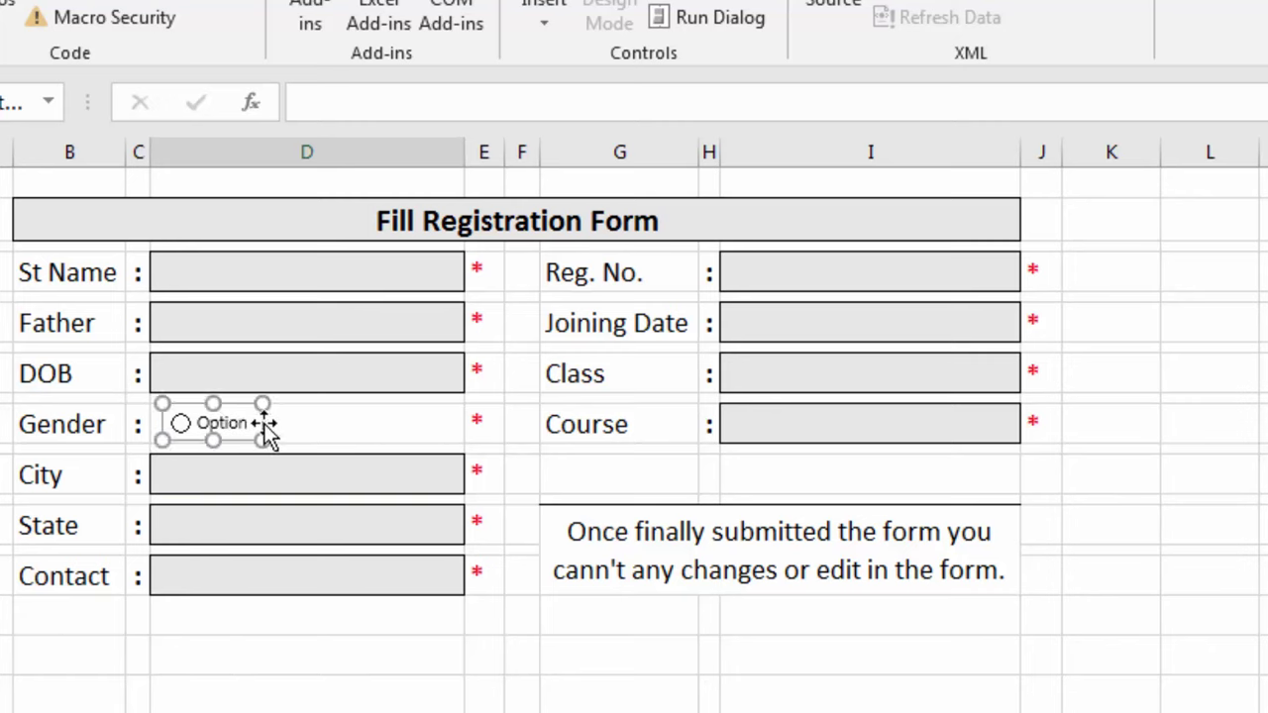
{"action": "key", "text": "ctrl+d"}
{"action": "left_click_drag", "start_coordinate": [265, 428], "coordinate": [378, 396]}
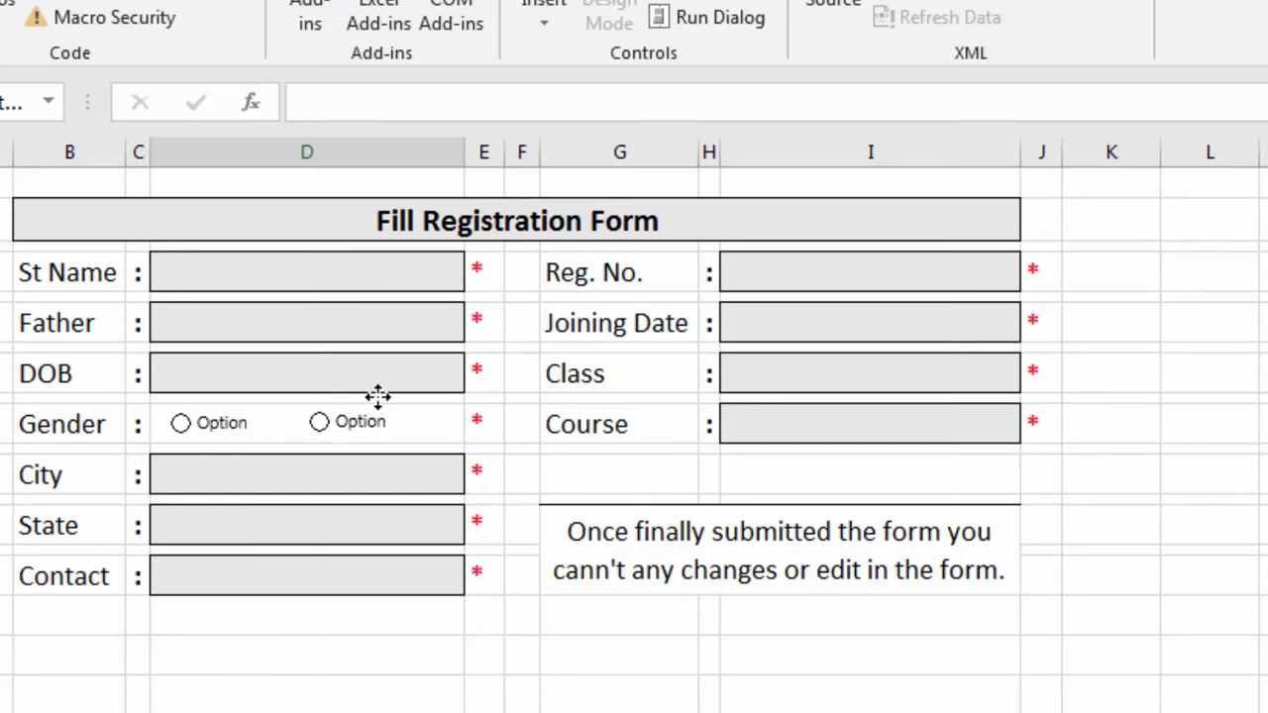
Replace both option buttons' default labels with Male and Female
{"action": "left_click", "coordinate": [346, 423]}
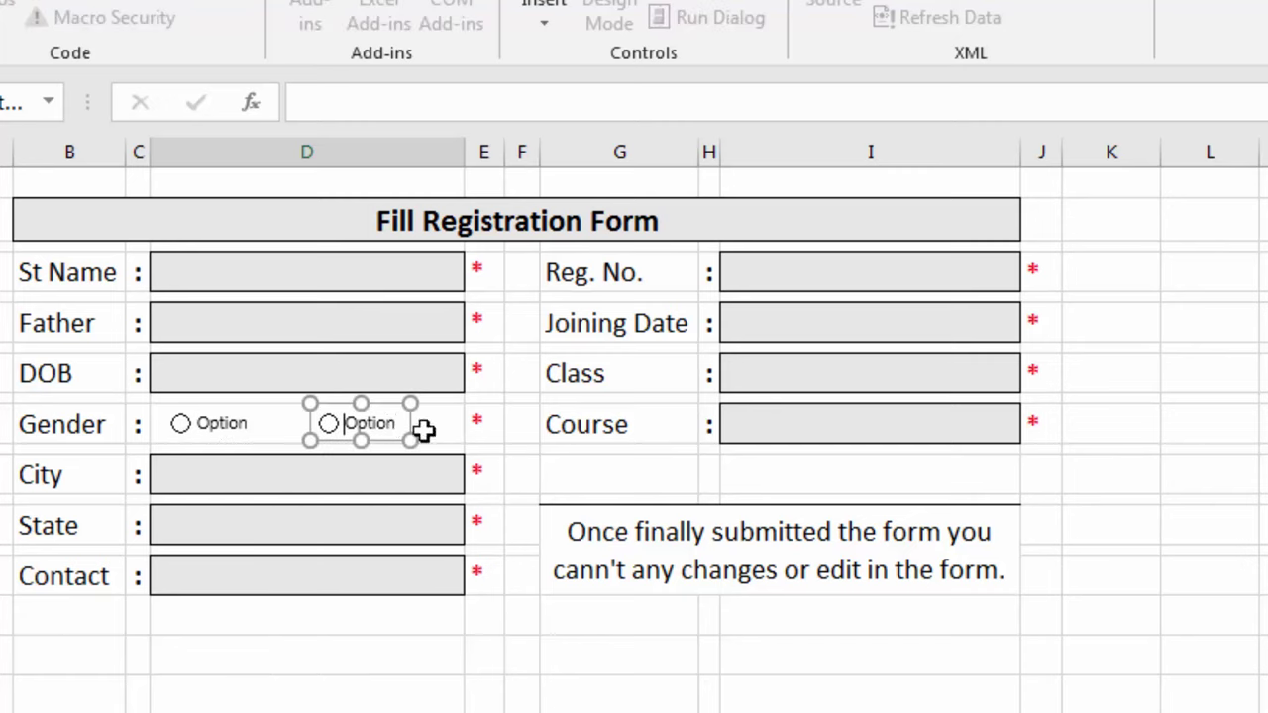
{"action": "key", "text": "Delete"}
{"action": "key", "text": "Delete"}
{"action": "key", "text": "Delete"}
{"action": "key", "text": "Delete"}
{"action": "key", "text": "Delete"}
{"action": "key", "text": "Delete"}
{"action": "key", "text": "Delete"}
{"action": "key", "text": "Delete"}
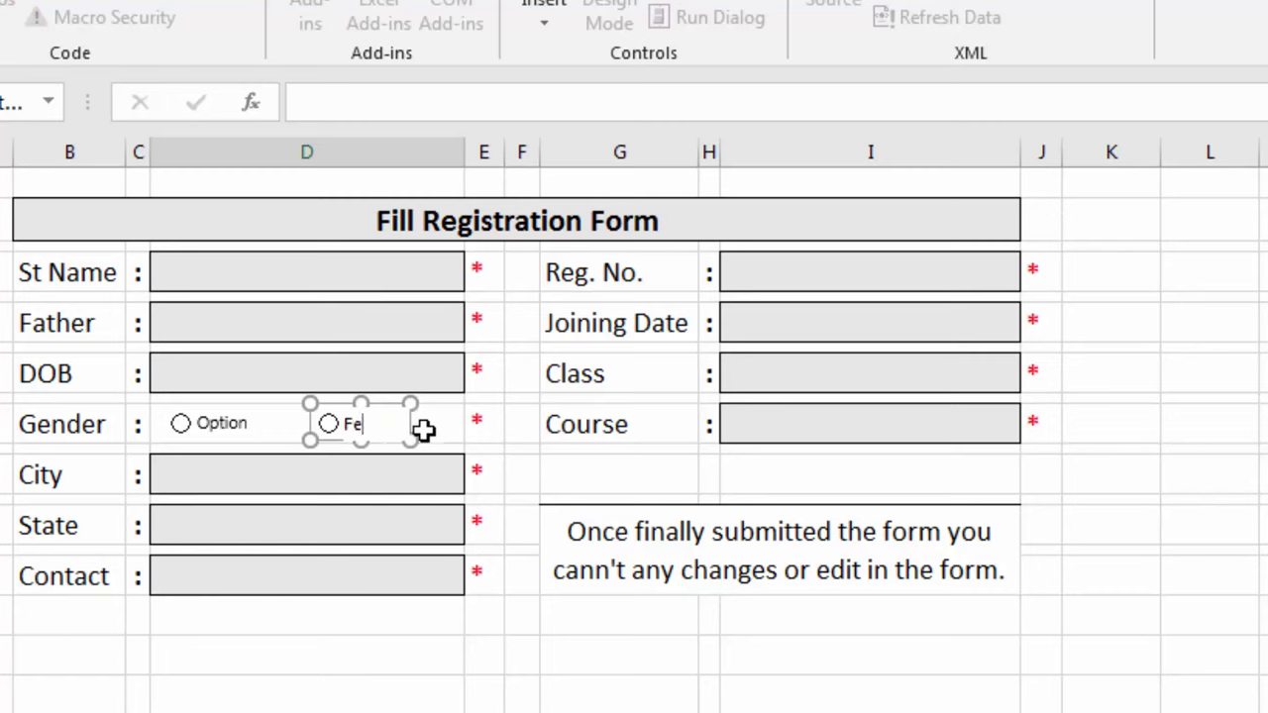
{"action": "type", "text": "male"}
{"action": "left_click", "coordinate": [249, 424]}
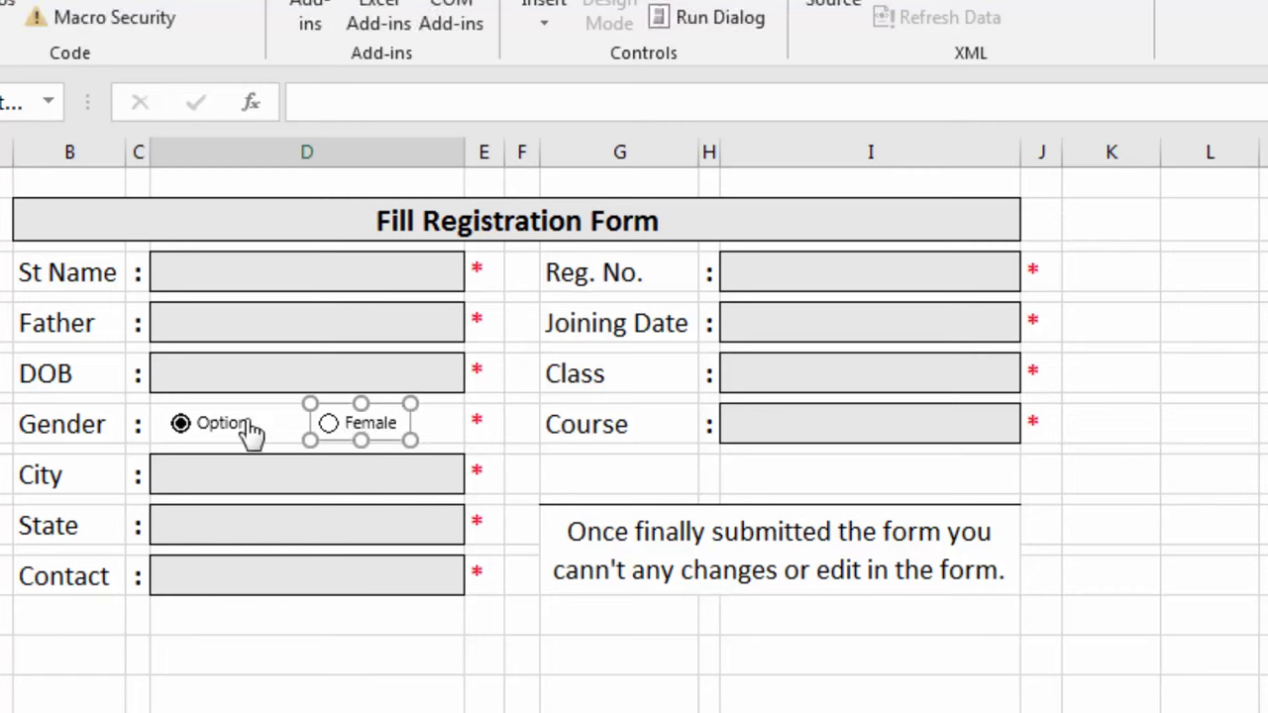
{"action": "left_click", "coordinate": [247, 423], "text": "ctrl"}
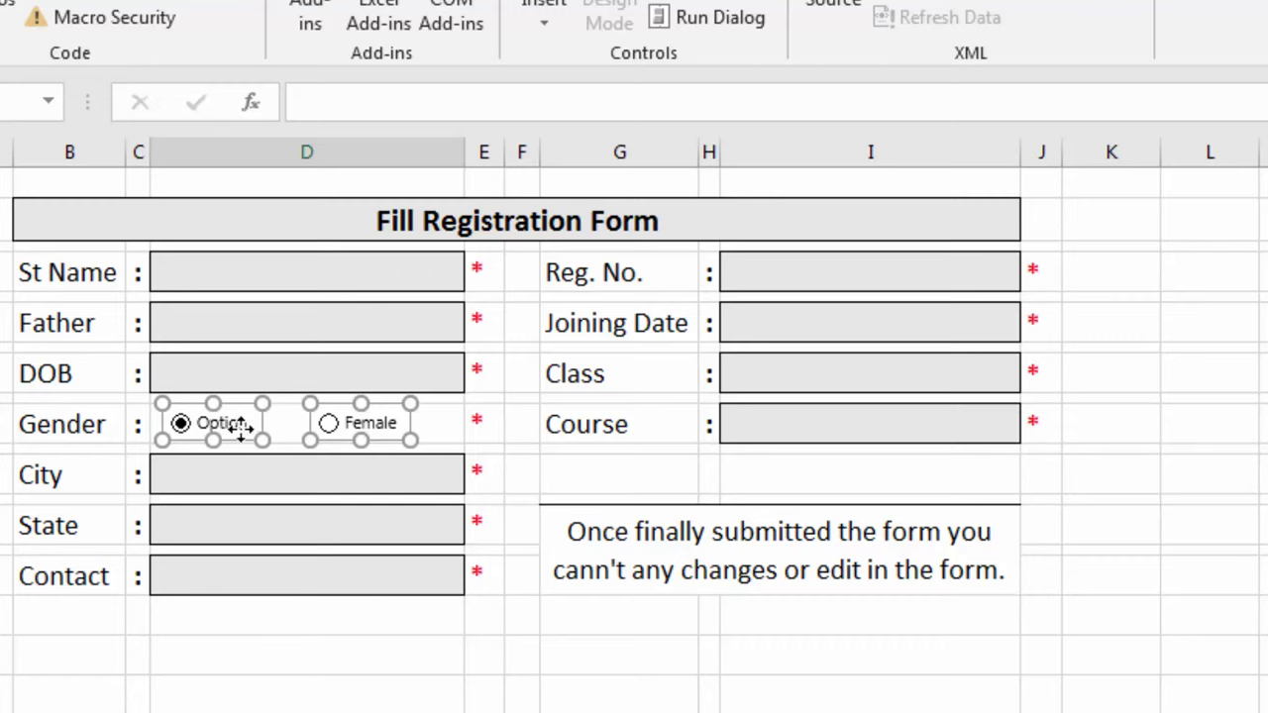
{"action": "left_click", "coordinate": [241, 427]}
{"action": "key", "text": "BackSpace"}
{"action": "key", "text": "BackSpace"}
{"action": "key", "text": "BackSpace"}
{"action": "type", "text": "Male"}
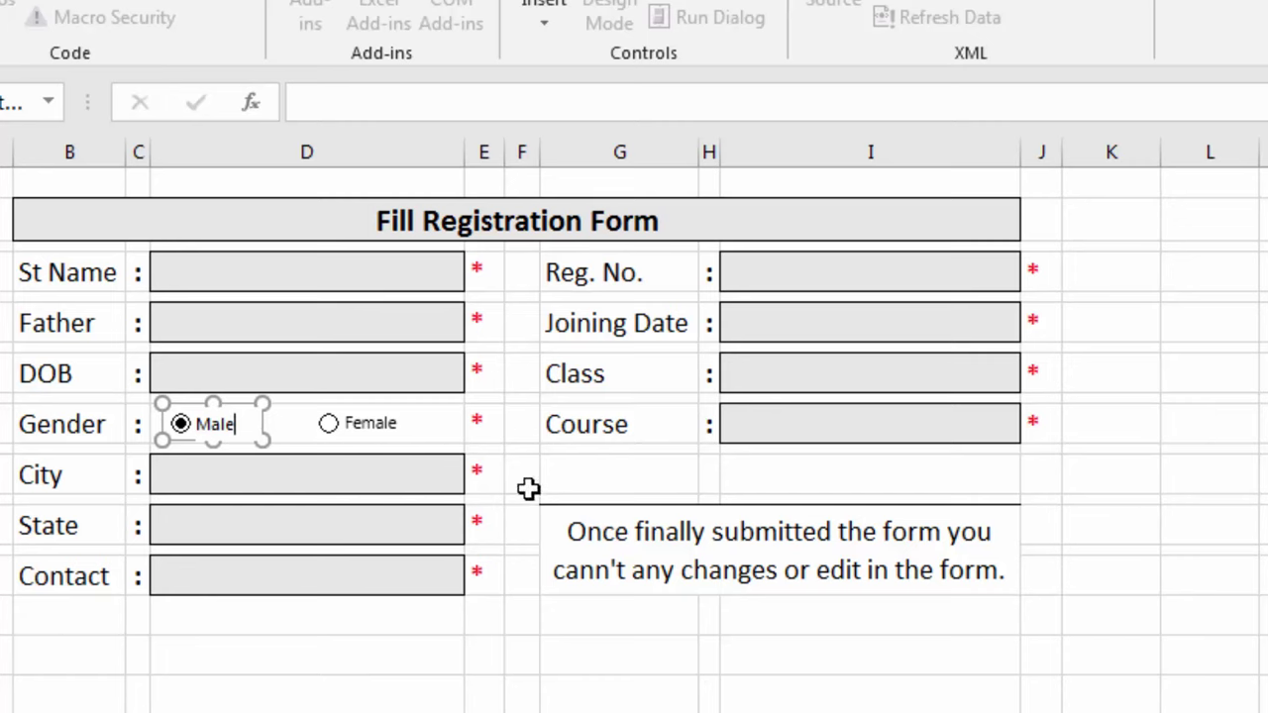
{"action": "left_click", "coordinate": [525, 486]}
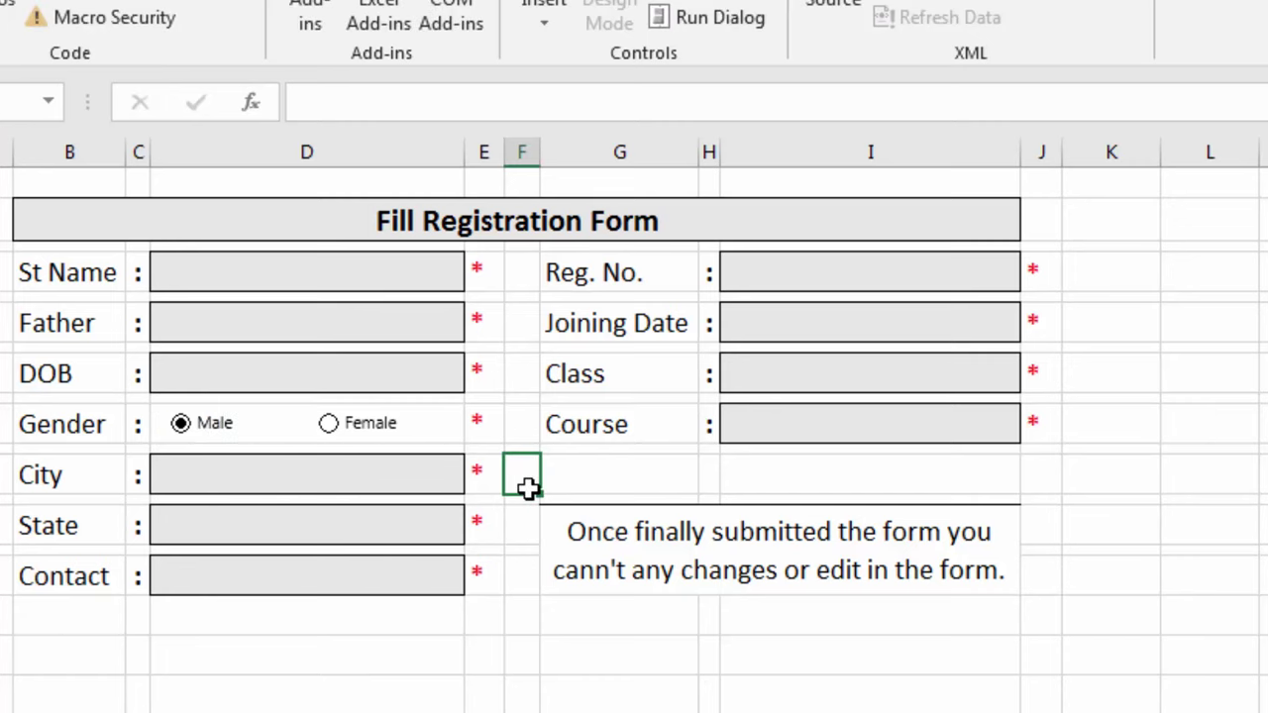
{"action": "left_click", "coordinate": [634, 532]}
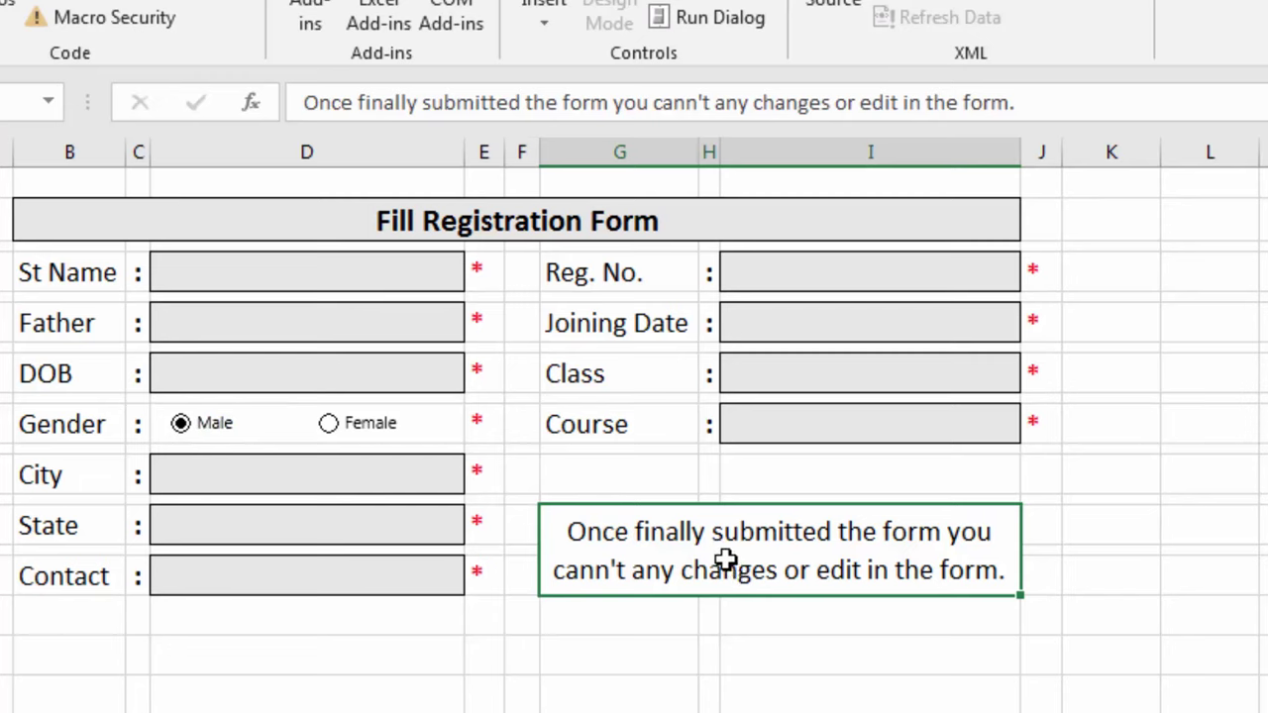
Merge and centre G11:I11 and enter 'Terms & Condition' in it
{"action": "left_click_drag", "start_coordinate": [604, 479], "coordinate": [878, 478]}
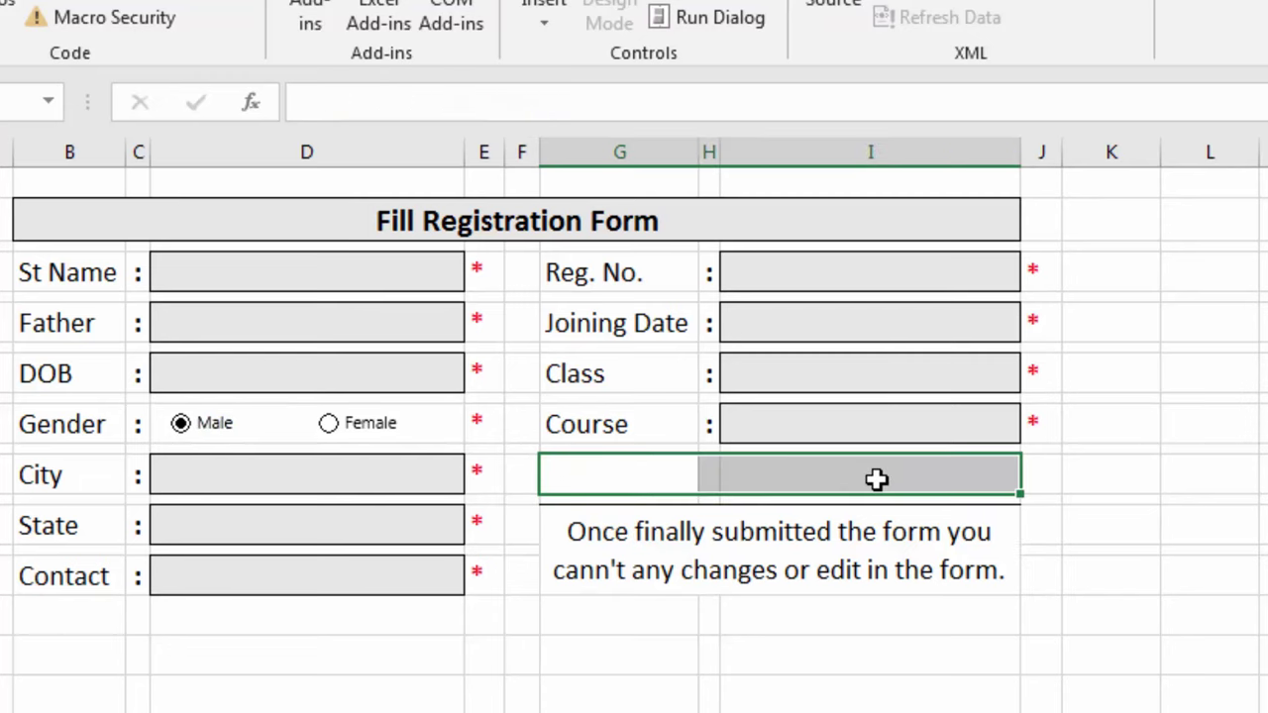
{"action": "left_click", "coordinate": [475, 3]}
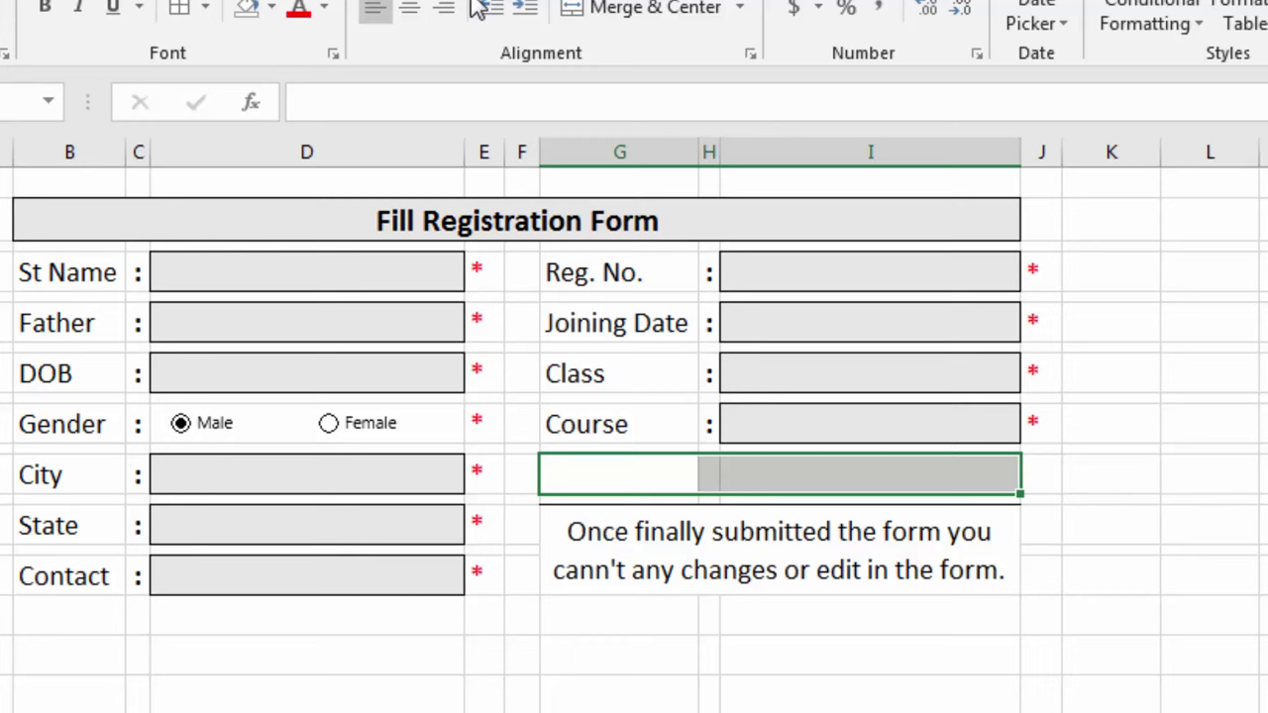
{"action": "left_click", "coordinate": [615, 15]}
{"action": "type", "text": "Terms "}
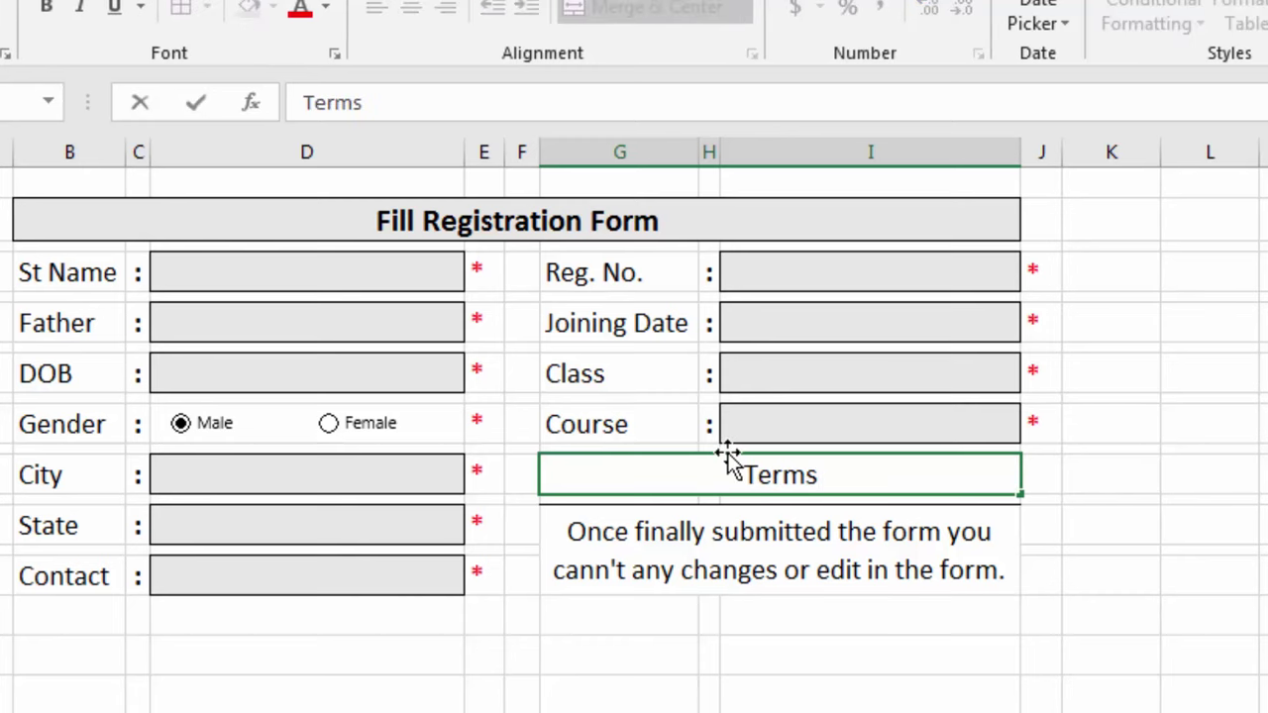
{"action": "type", "text": "& Condition"}
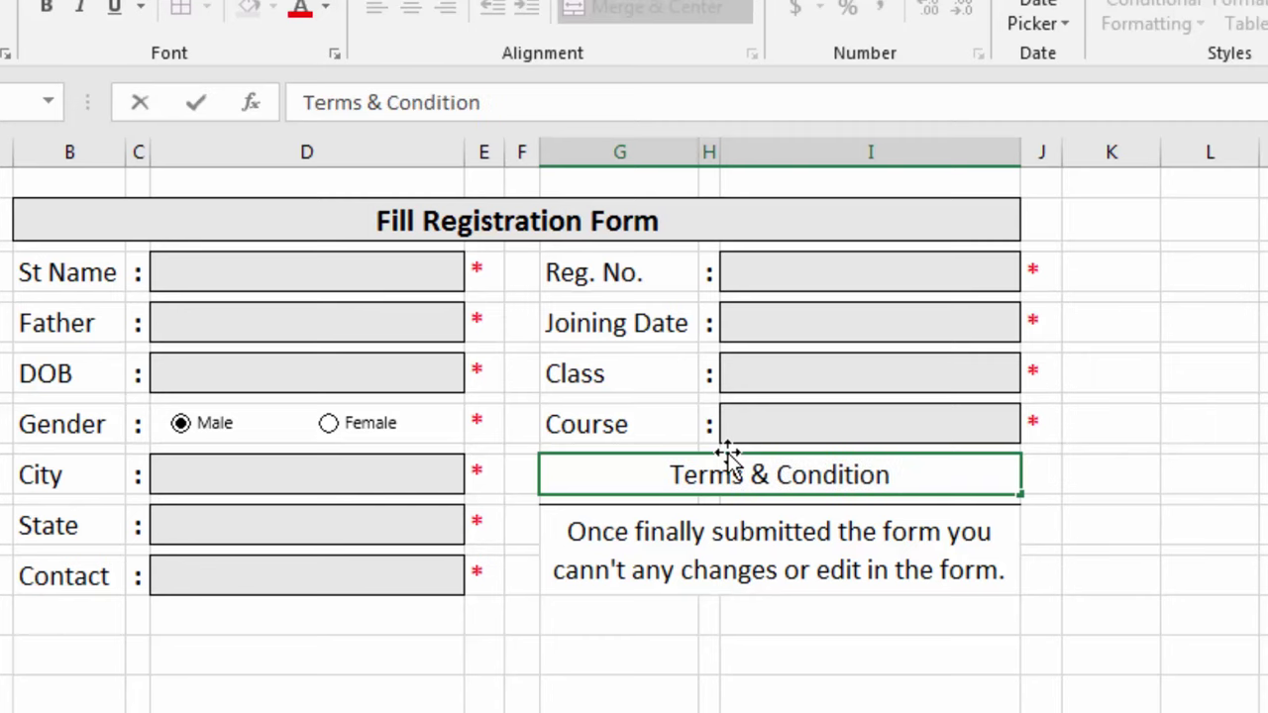
{"action": "key", "text": "Return"}
{"action": "left_click", "coordinate": [594, 472]}
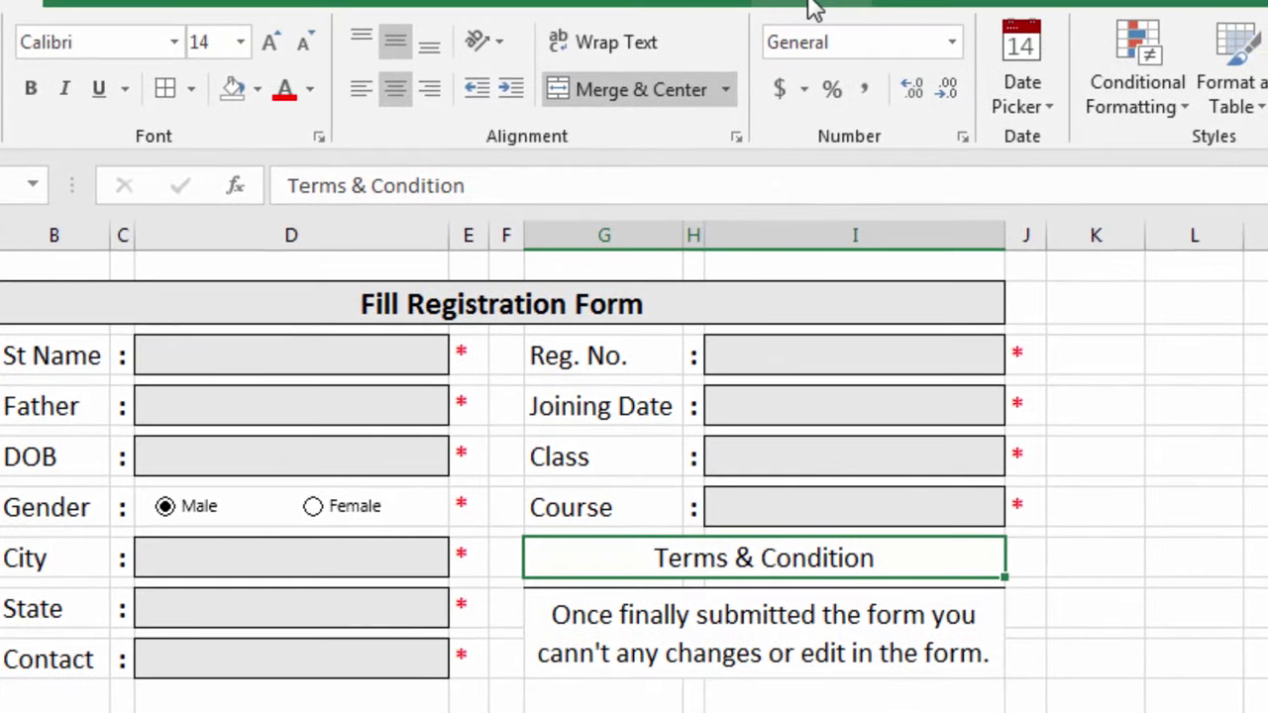
{"action": "left_click", "coordinate": [811, 8]}
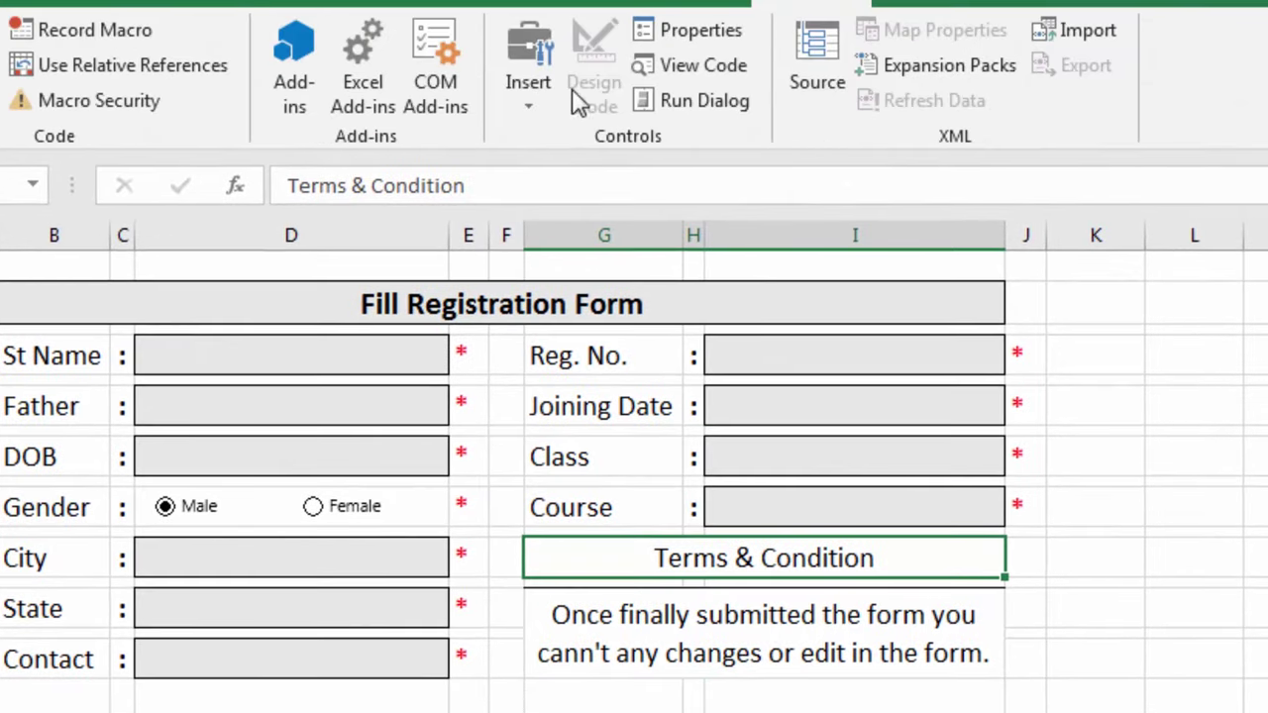
Draw an unticked form-control check box in G11 with its label text removed
{"action": "left_click", "coordinate": [529, 104]}
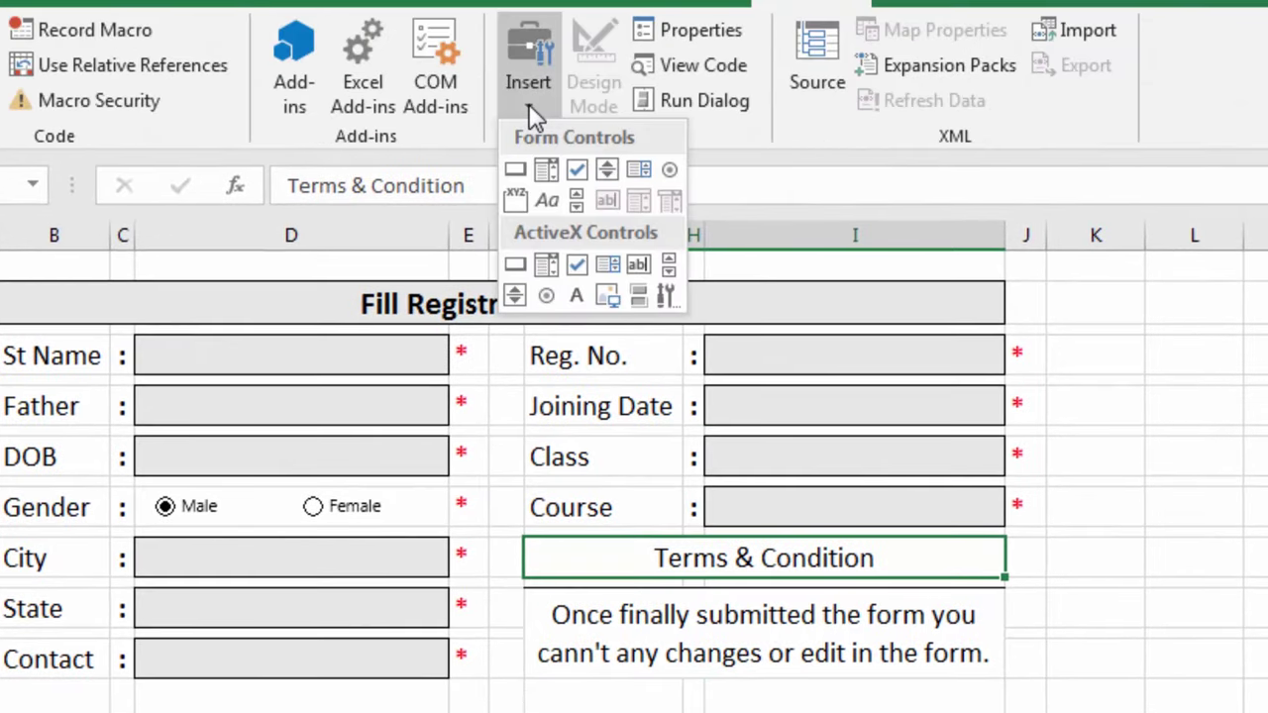
{"action": "left_click", "coordinate": [577, 169]}
{"action": "left_click_drag", "start_coordinate": [530, 542], "coordinate": [582, 580]}
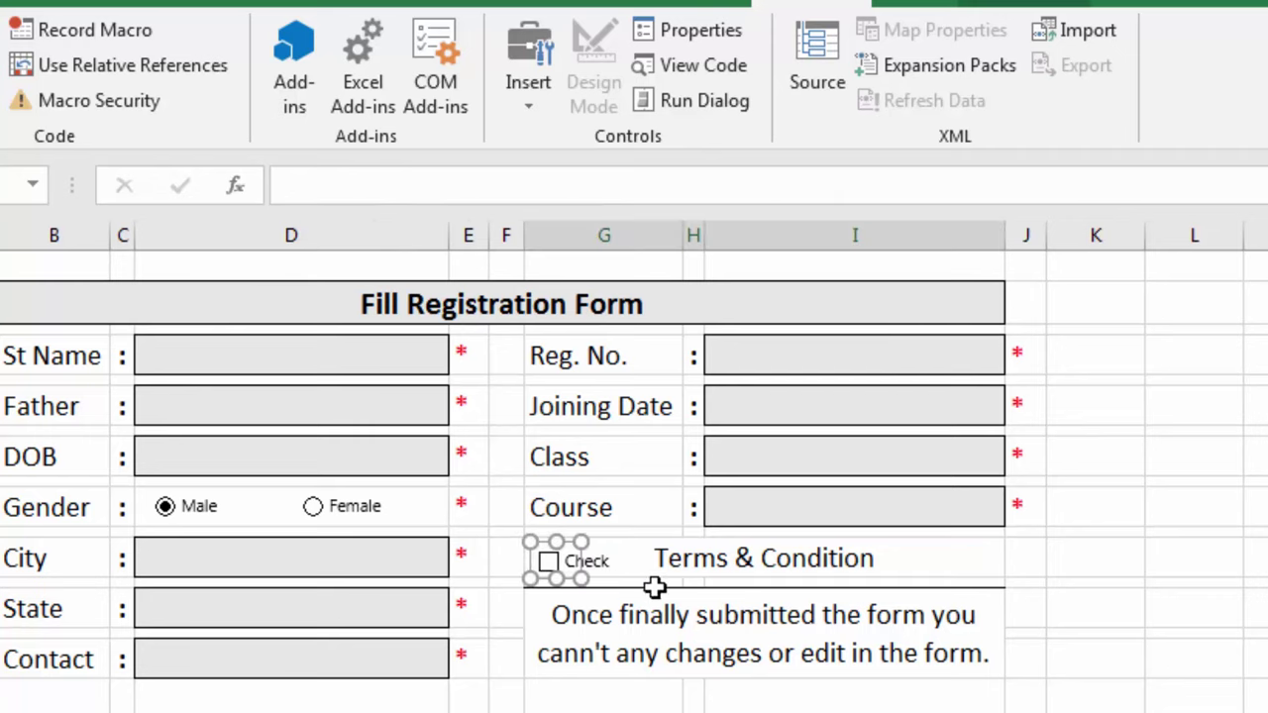
{"action": "left_click", "coordinate": [587, 561]}
{"action": "key", "text": "BackSpace"}
{"action": "key", "text": "BackSpace"}
{"action": "key", "text": "BackSpace"}
{"action": "left_click", "coordinate": [550, 565]}
{"action": "left_click", "coordinate": [548, 567]}
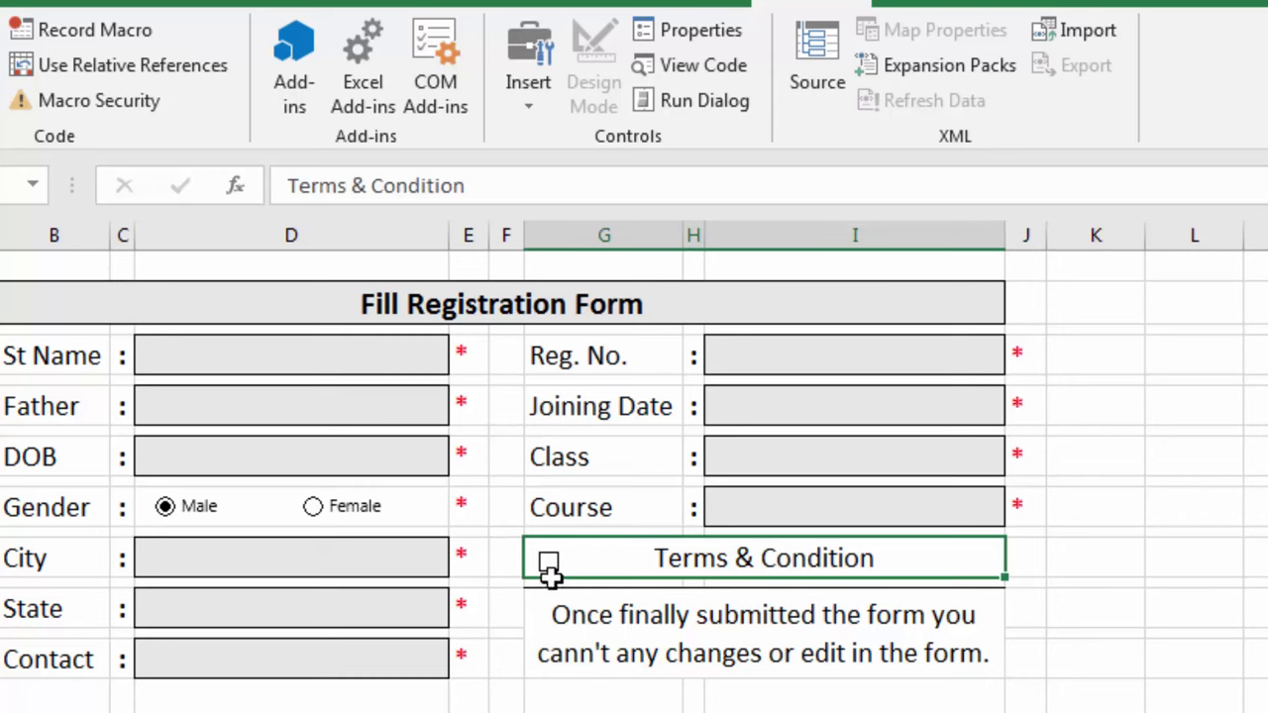
{"action": "left_click", "coordinate": [548, 570], "text": "ctrl"}
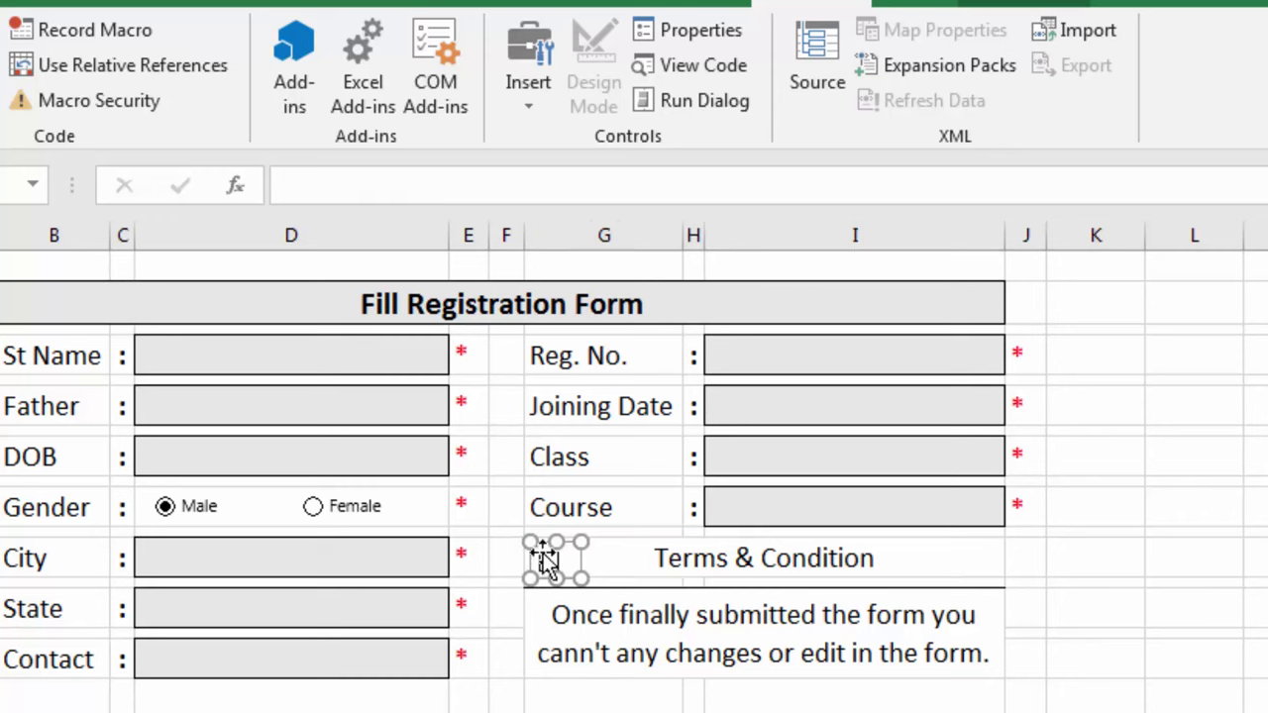
{"action": "left_click_drag", "start_coordinate": [548, 565], "coordinate": [564, 543]}
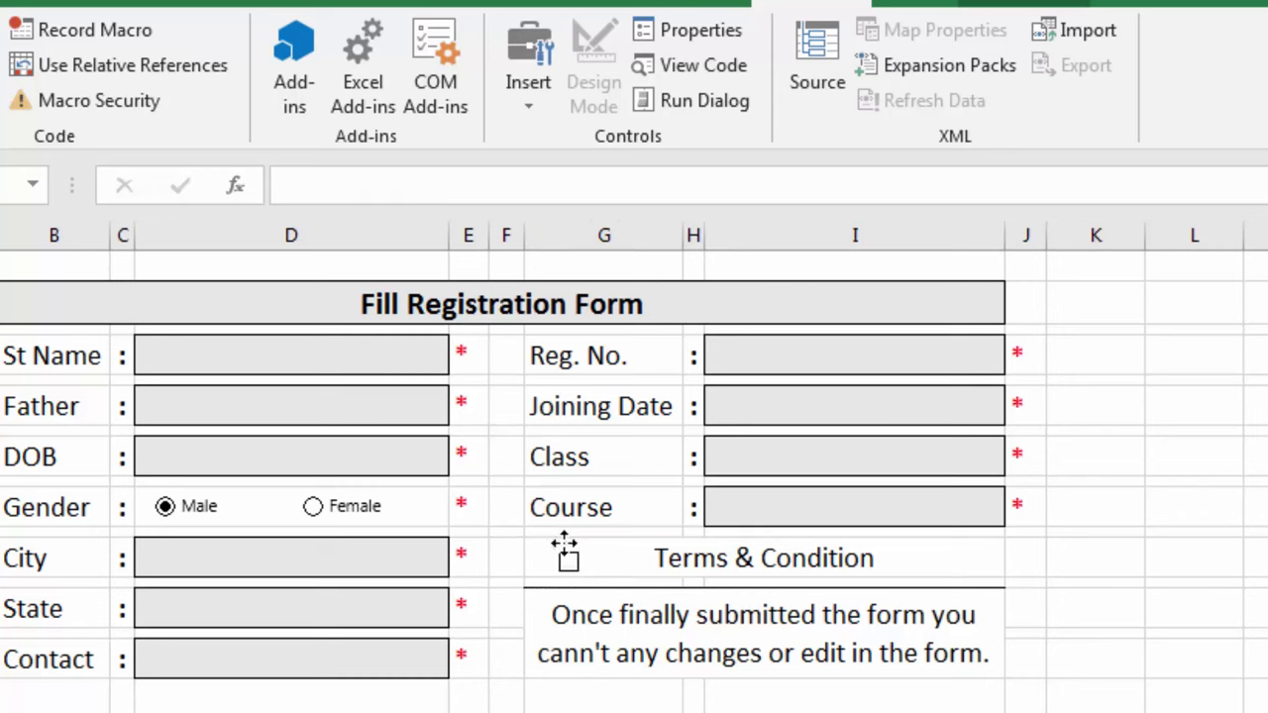
{"action": "left_click", "coordinate": [631, 699]}
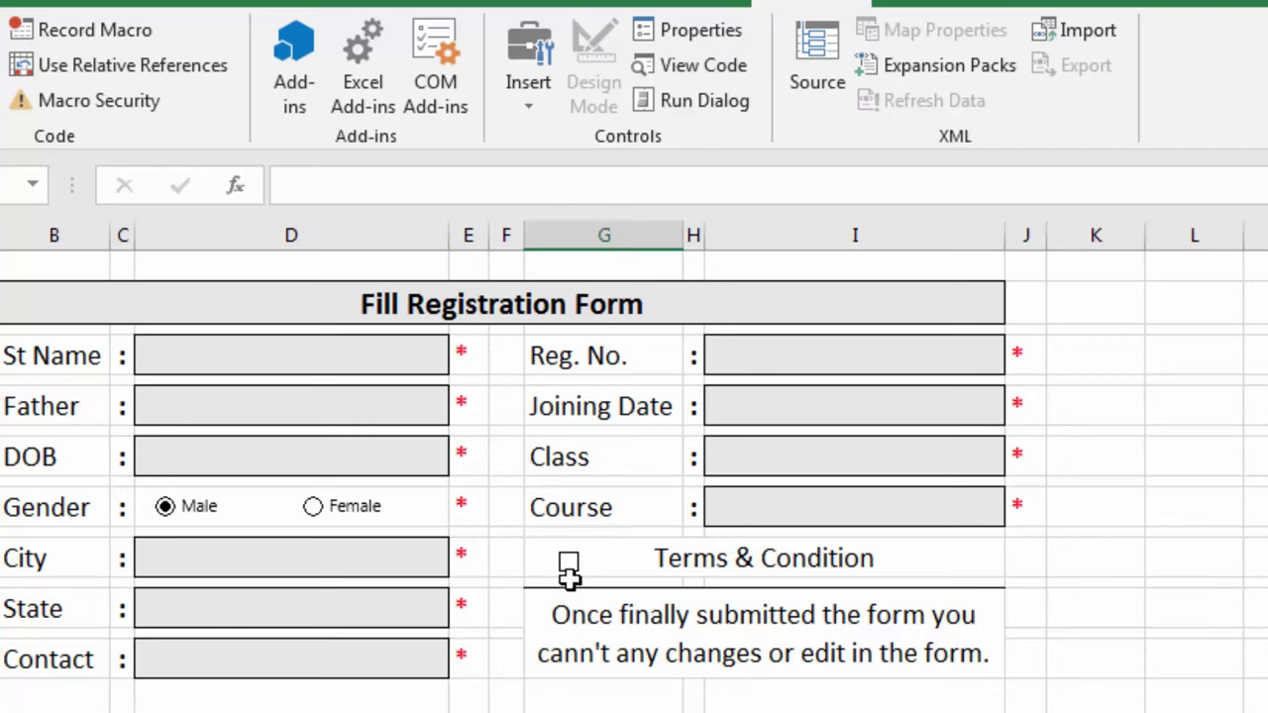
Make the Terms & Condition heading bold
{"action": "left_click", "coordinate": [662, 566]}
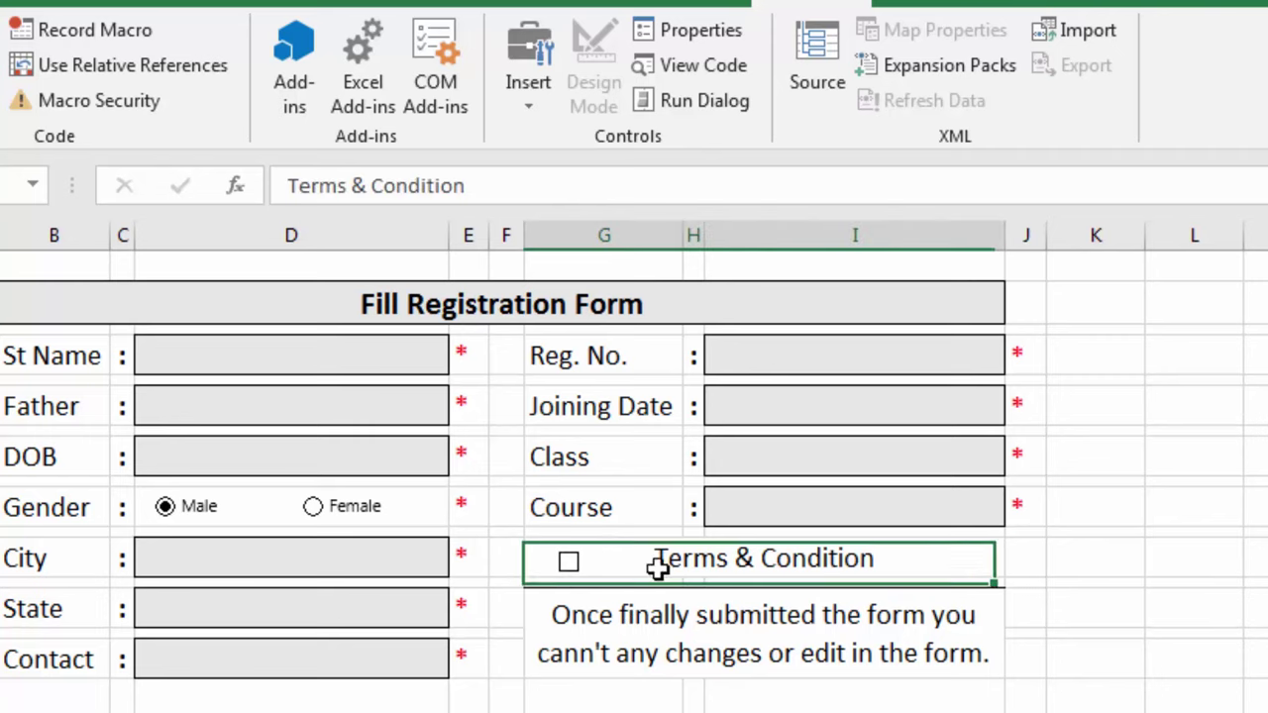
{"action": "key", "text": "ctrl+b"}
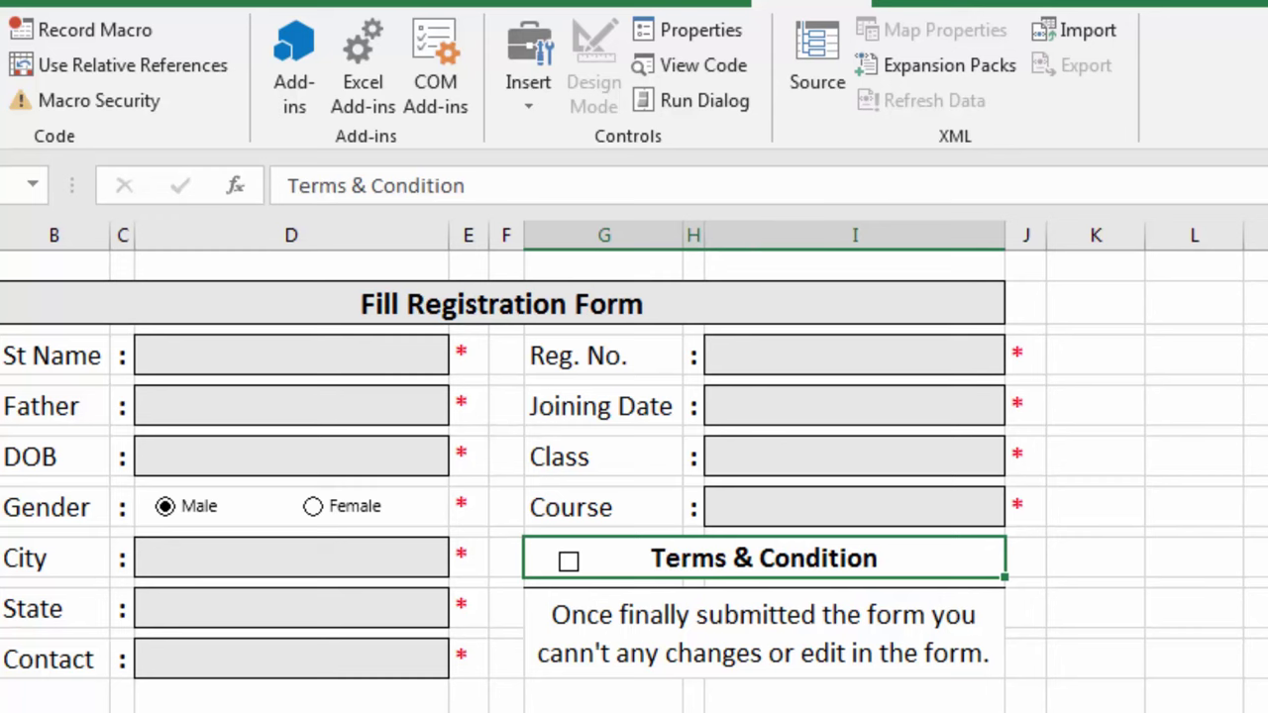
{"action": "key", "text": "Down"}
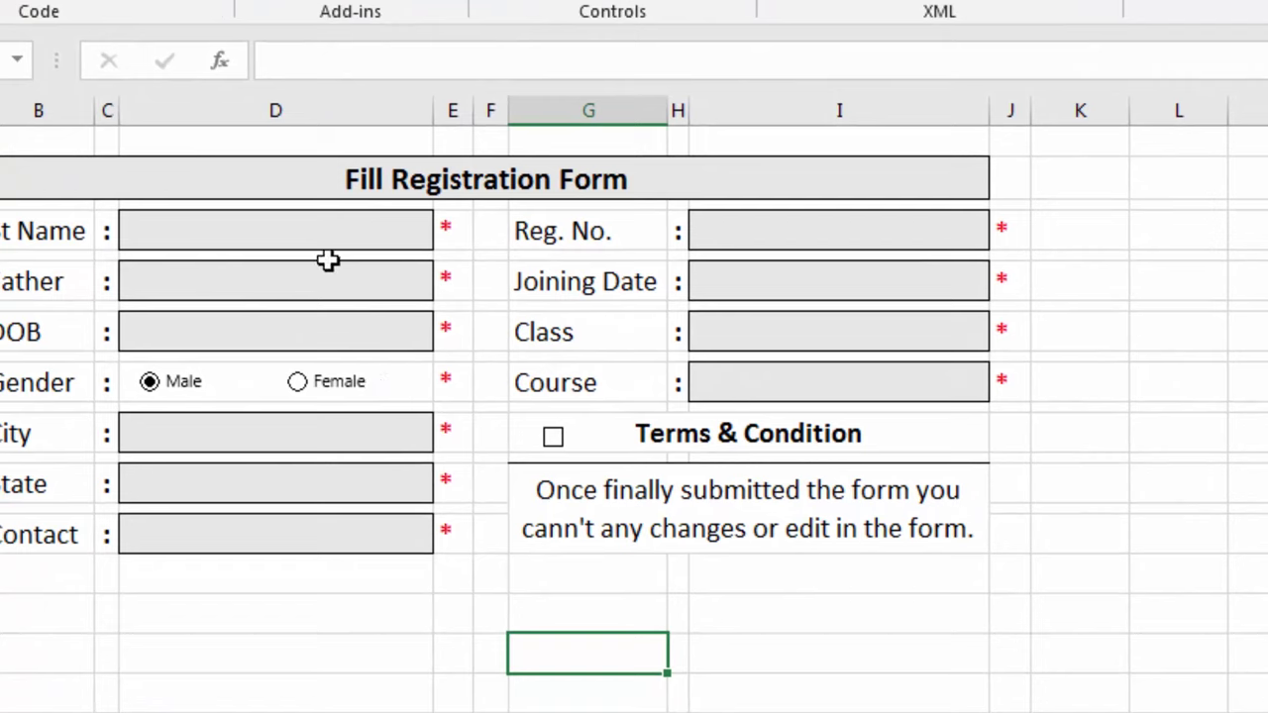
Step through the St Name, DOB, City and State inputs and nearby empty cells, then select Female
{"action": "left_click", "coordinate": [328, 243]}
{"action": "left_click", "coordinate": [330, 322]}
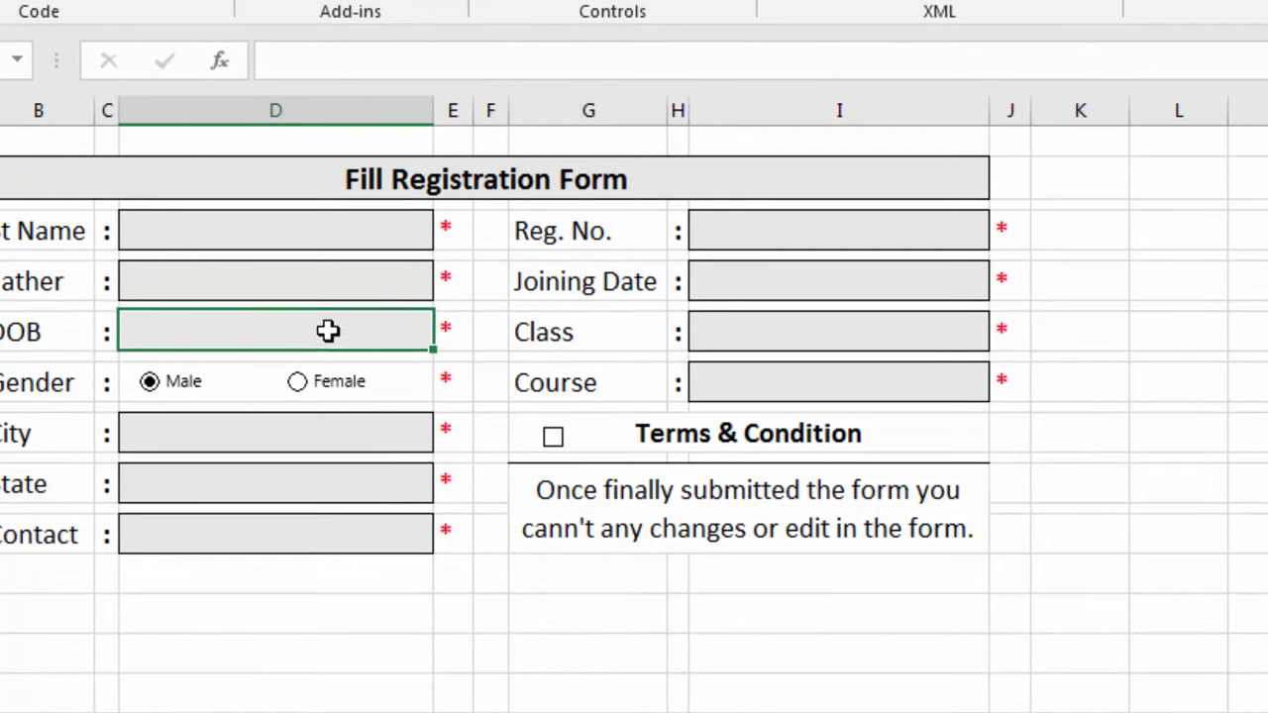
{"action": "left_click", "coordinate": [317, 438]}
{"action": "left_click", "coordinate": [316, 502]}
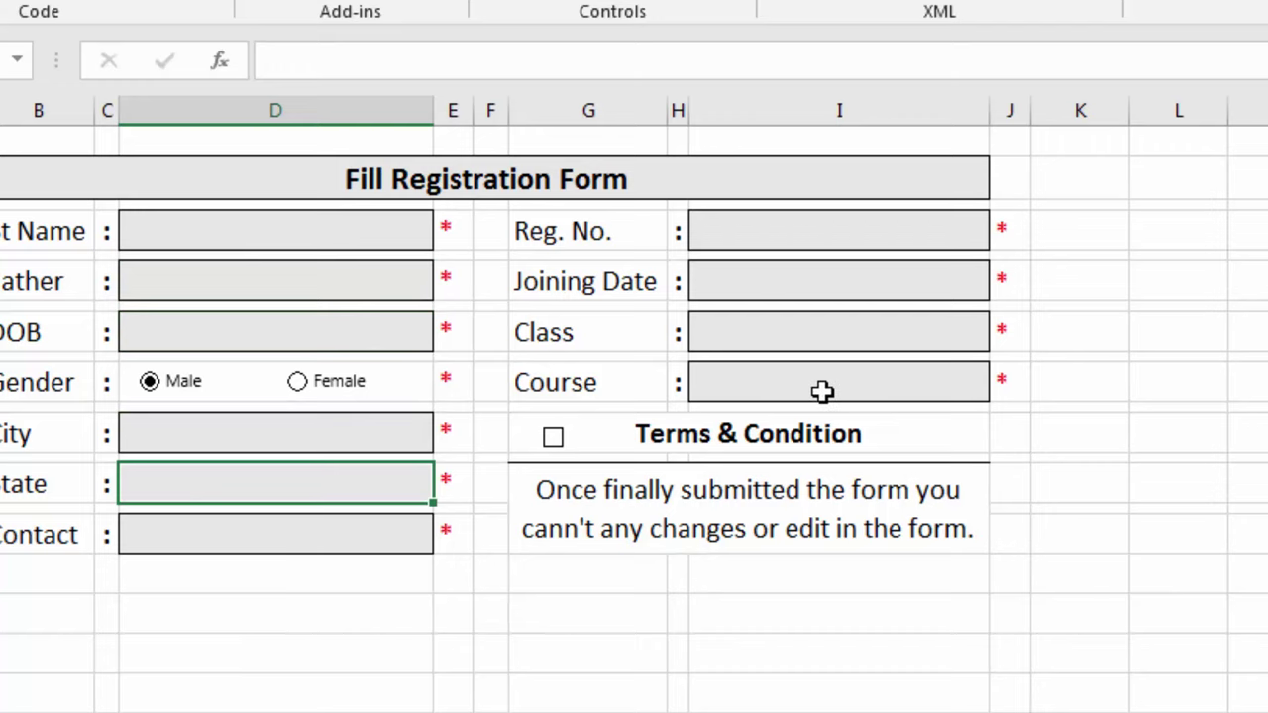
{"action": "left_click", "coordinate": [1093, 428]}
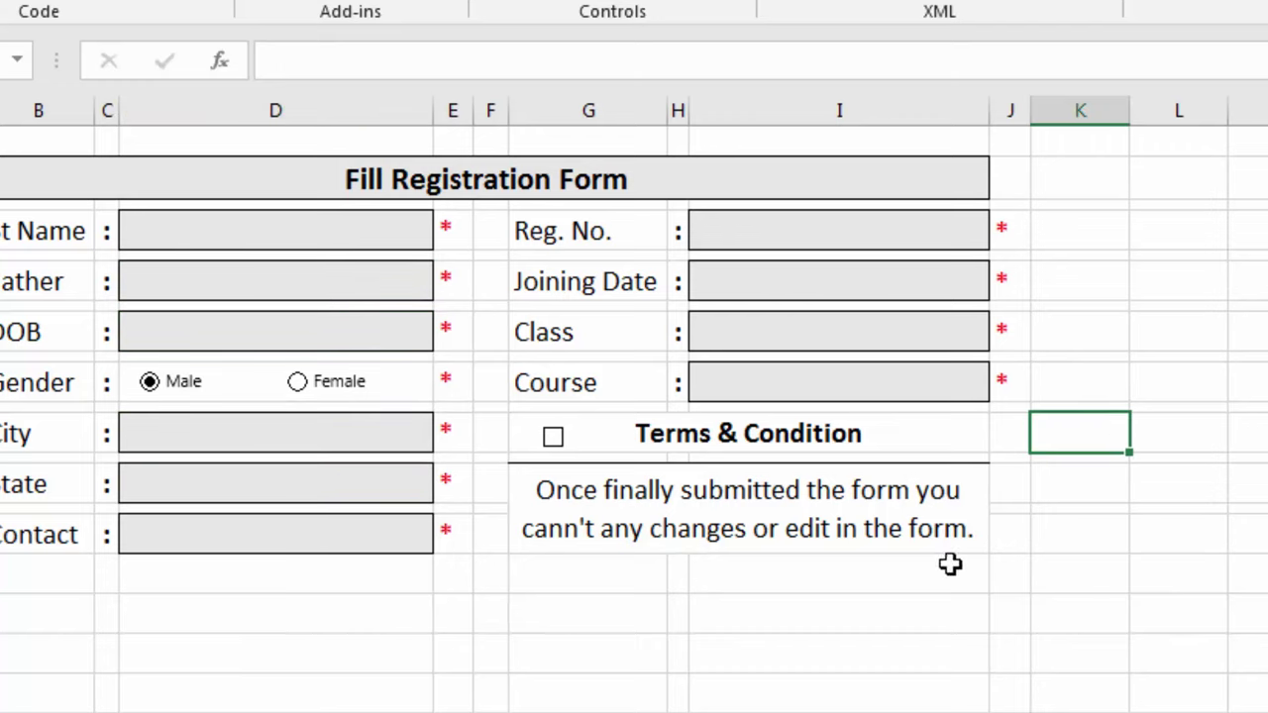
{"action": "left_click", "coordinate": [582, 644]}
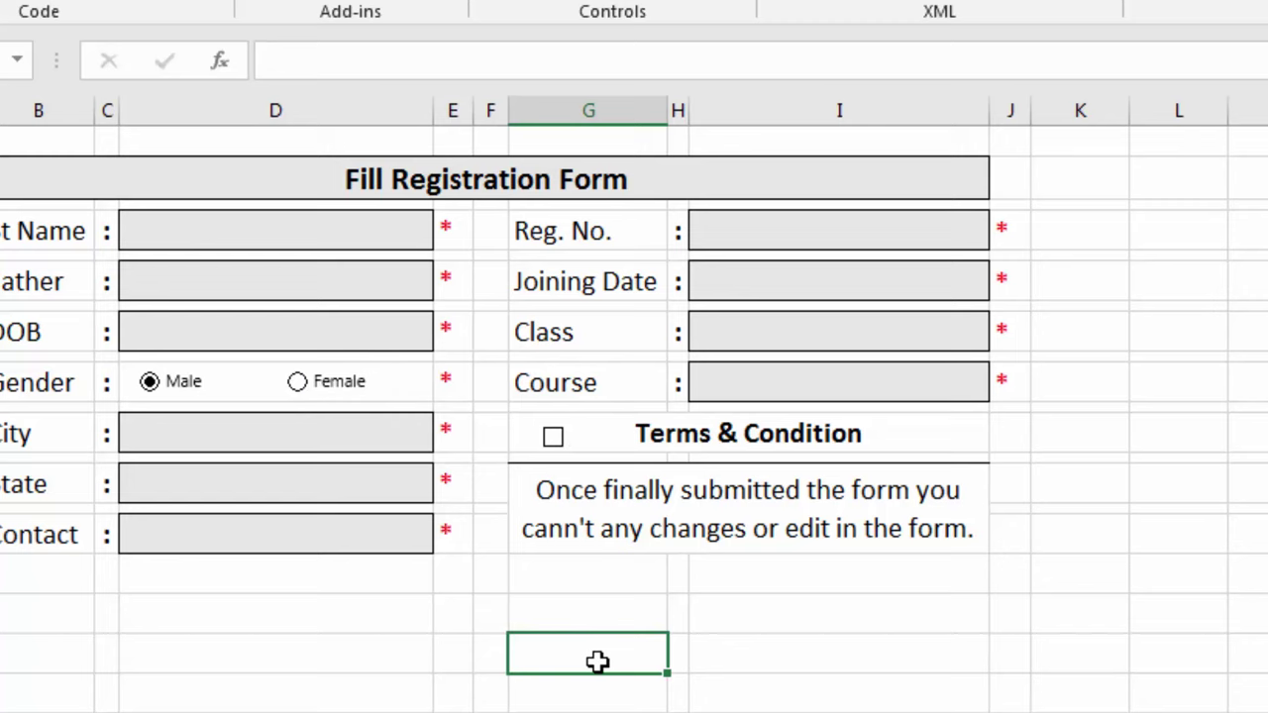
{"action": "left_click", "coordinate": [301, 627]}
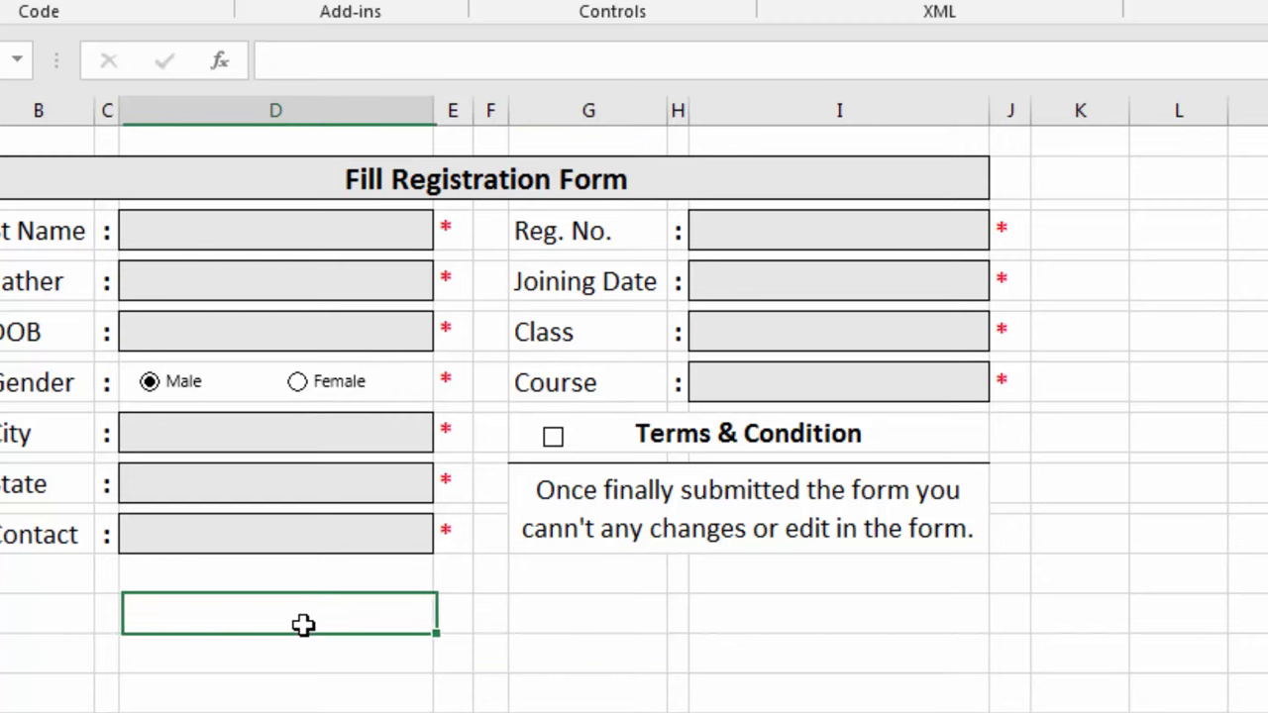
{"action": "left_click", "coordinate": [577, 627]}
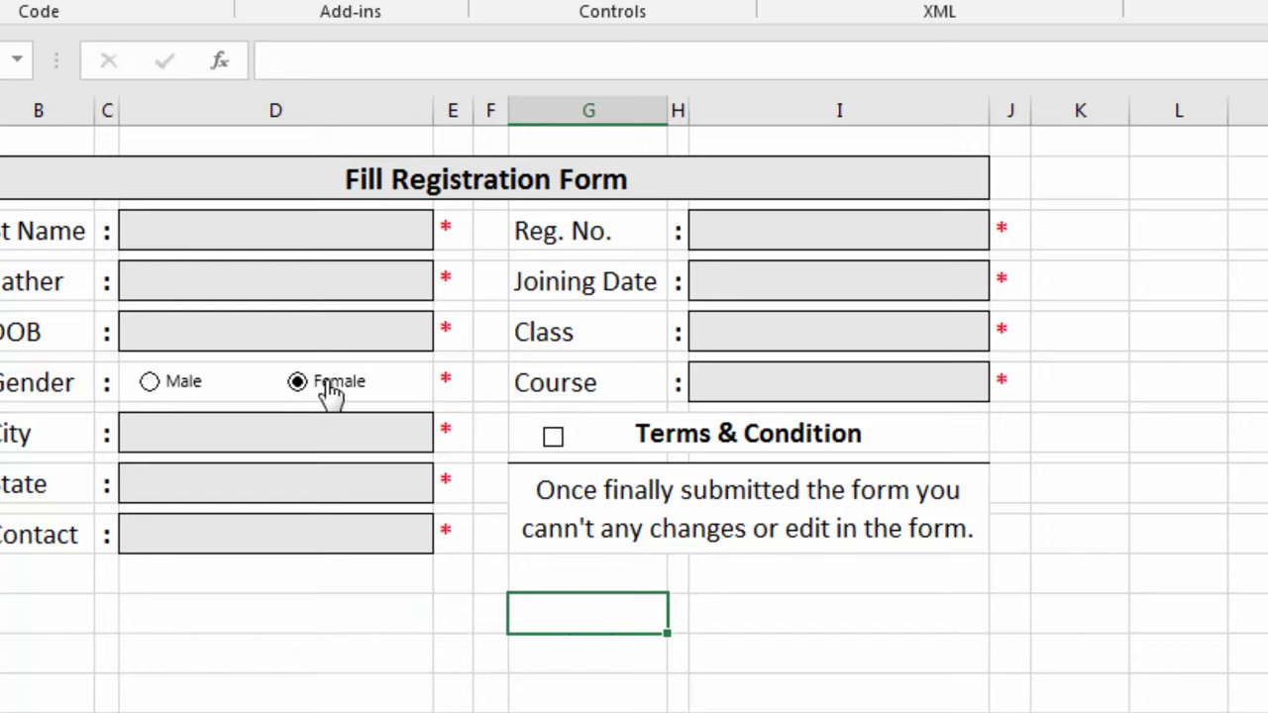
{"action": "left_click", "coordinate": [326, 381], "text": "ctrl"}
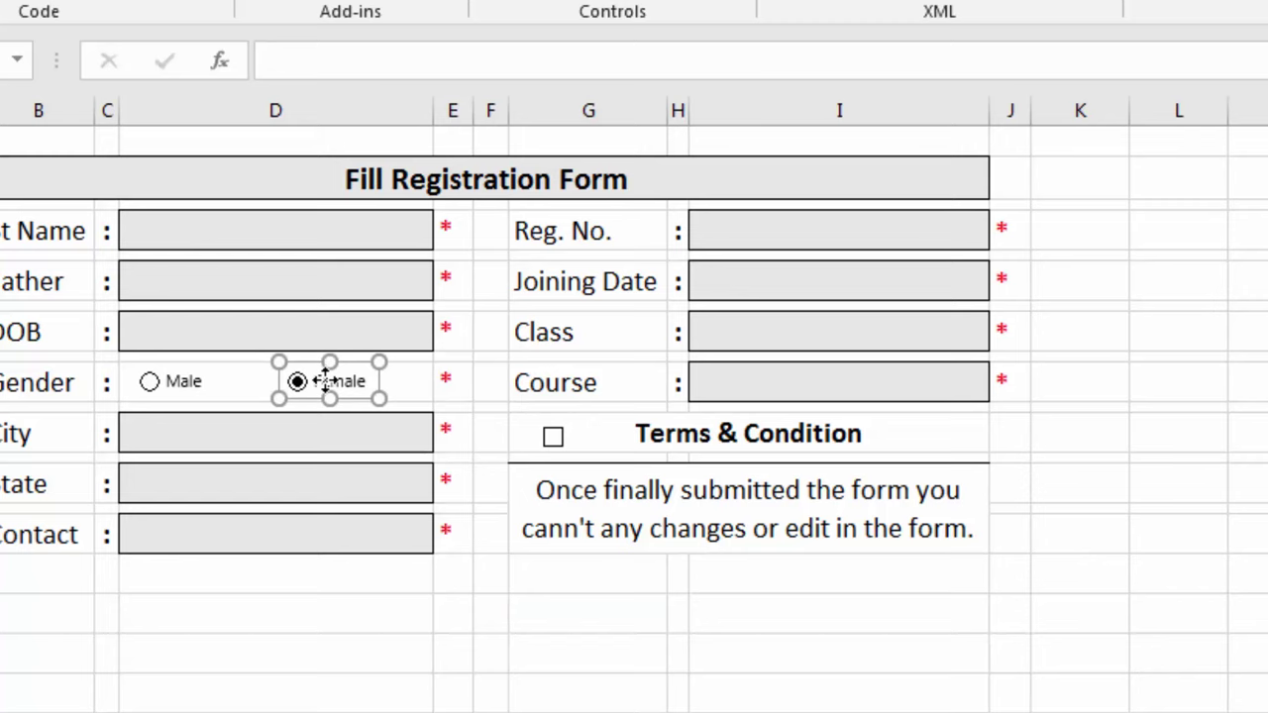
Set the gender option buttons' cell link to $L$8 in Format Control
{"action": "right_click", "coordinate": [349, 379]}
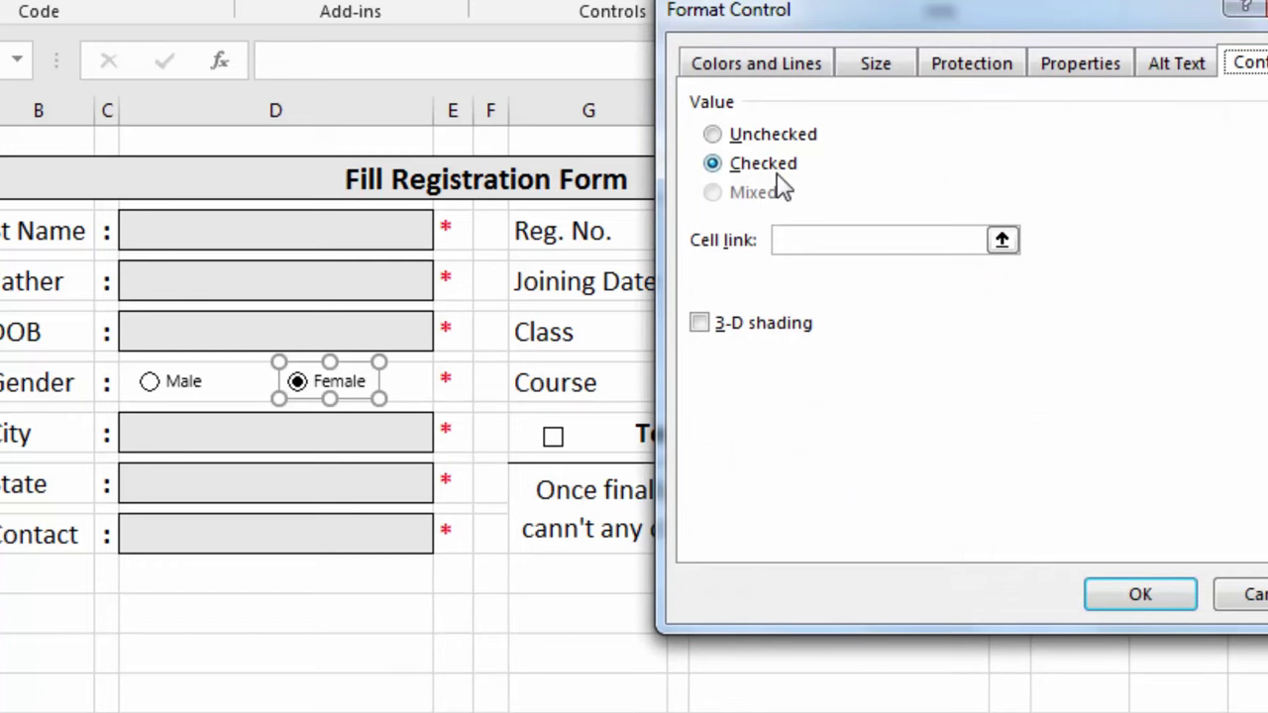
{"action": "left_click_drag", "start_coordinate": [1025, 20], "coordinate": [614, 74]}
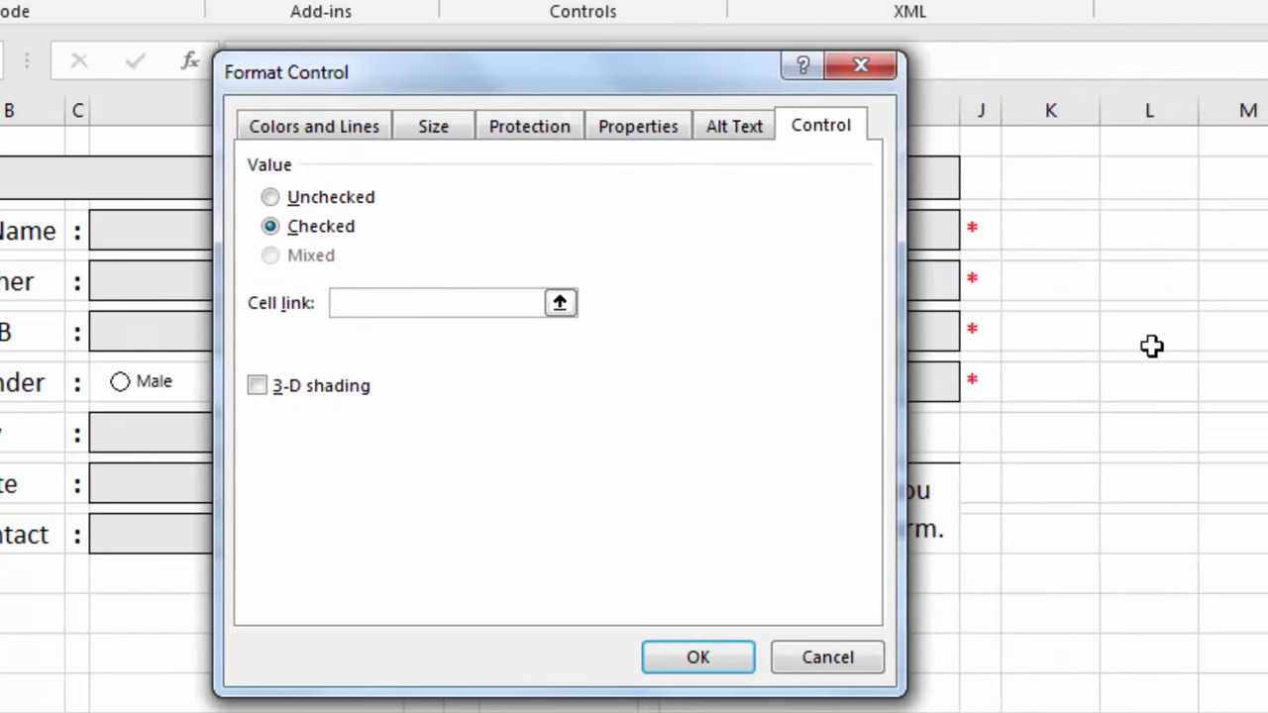
{"action": "left_click", "coordinate": [1136, 343]}
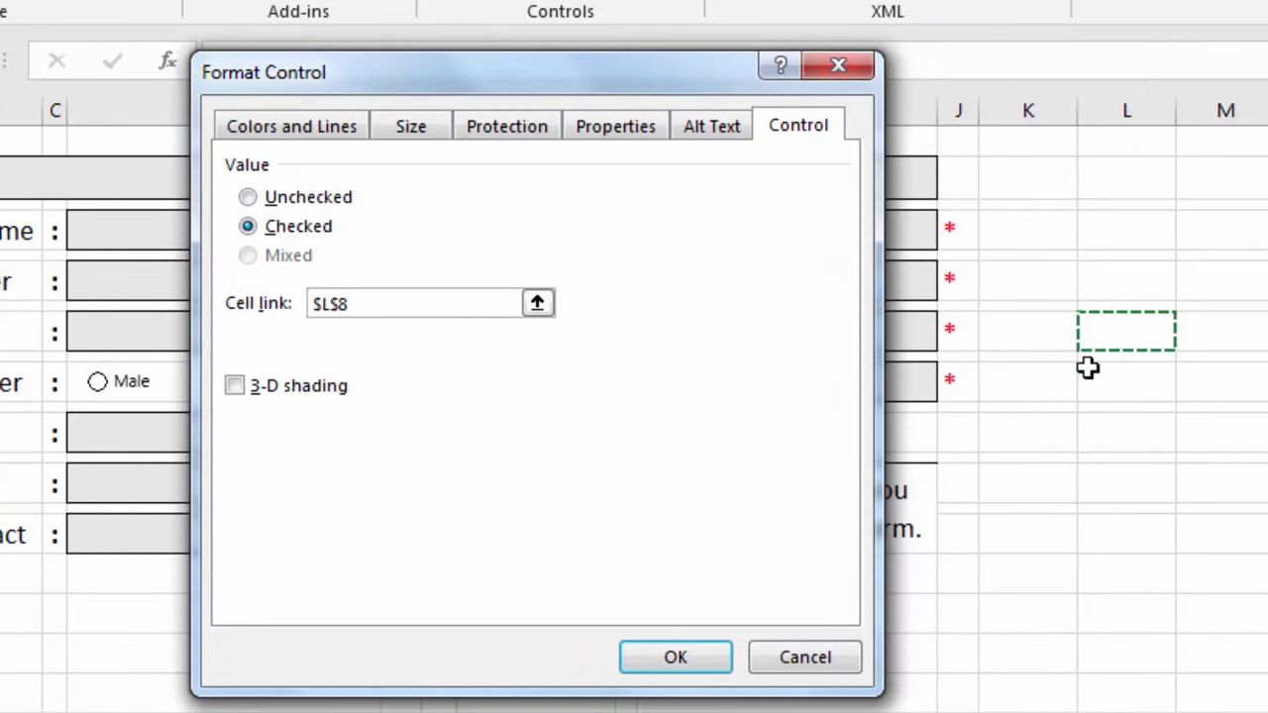
{"action": "left_click", "coordinate": [687, 662]}
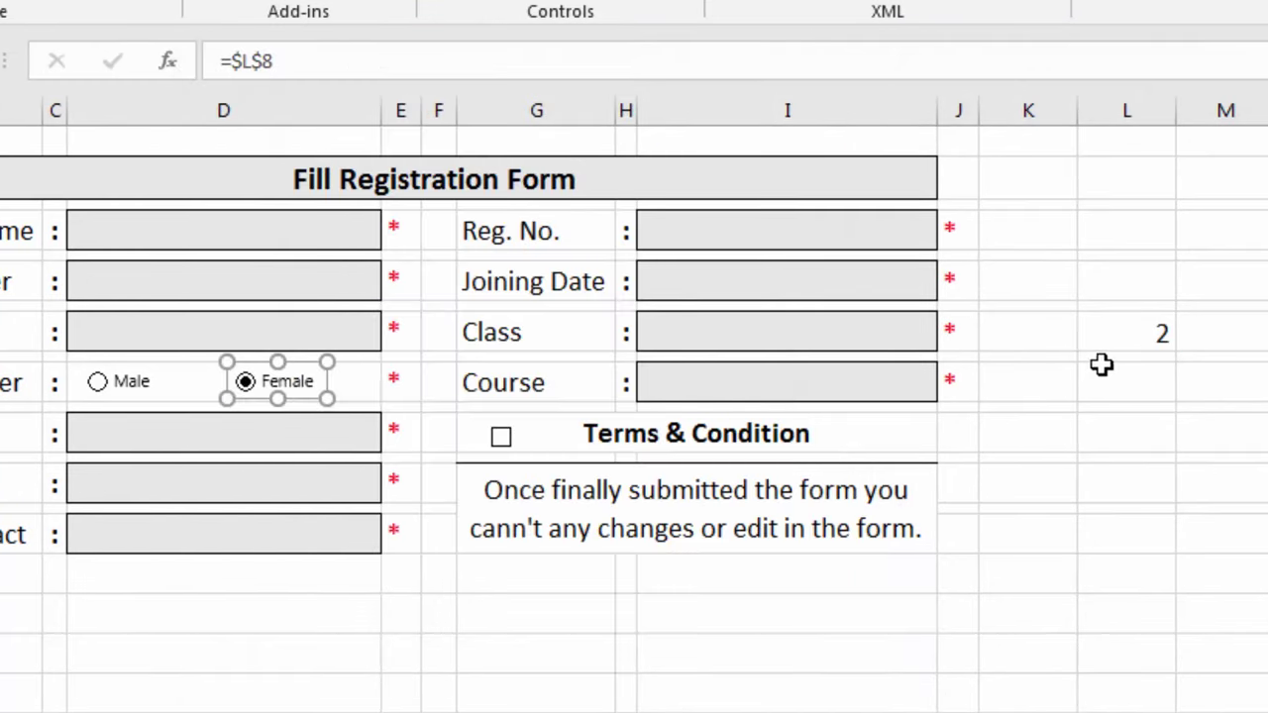
Verify L8 shows 1 for Male and 2 for Female by toggling the options
{"action": "left_click", "coordinate": [1127, 334]}
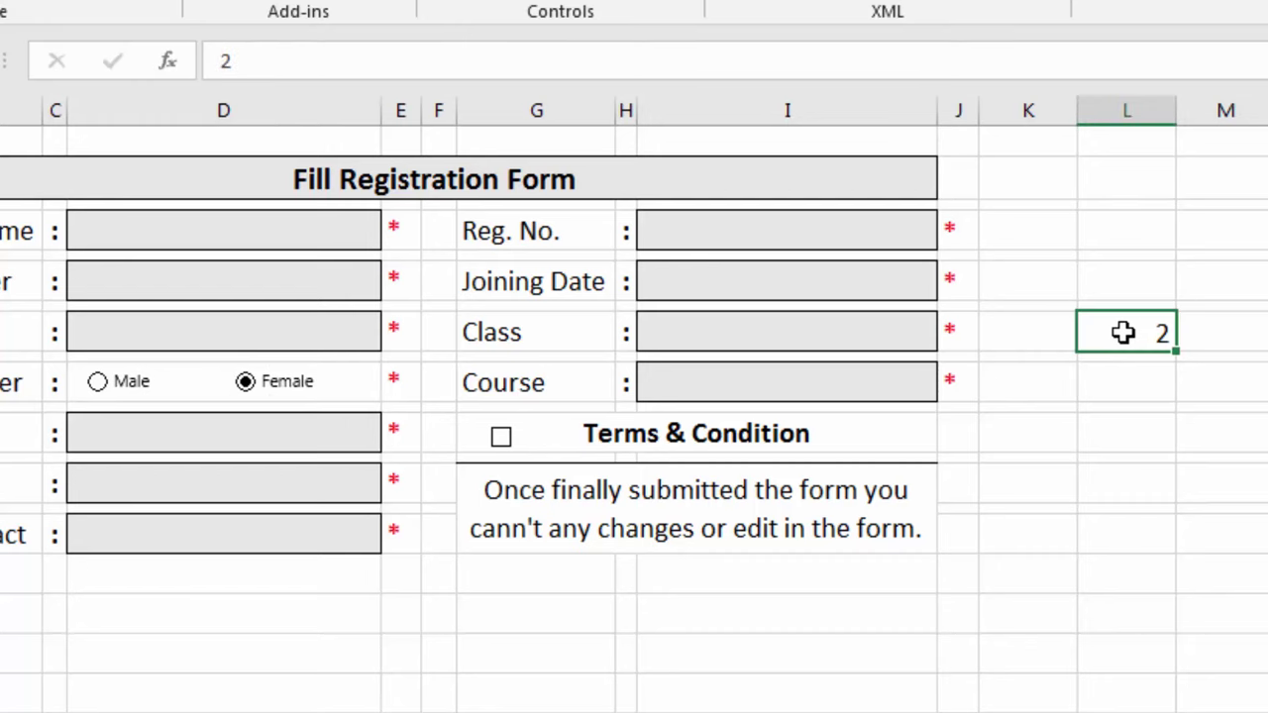
{"action": "left_click", "coordinate": [102, 395]}
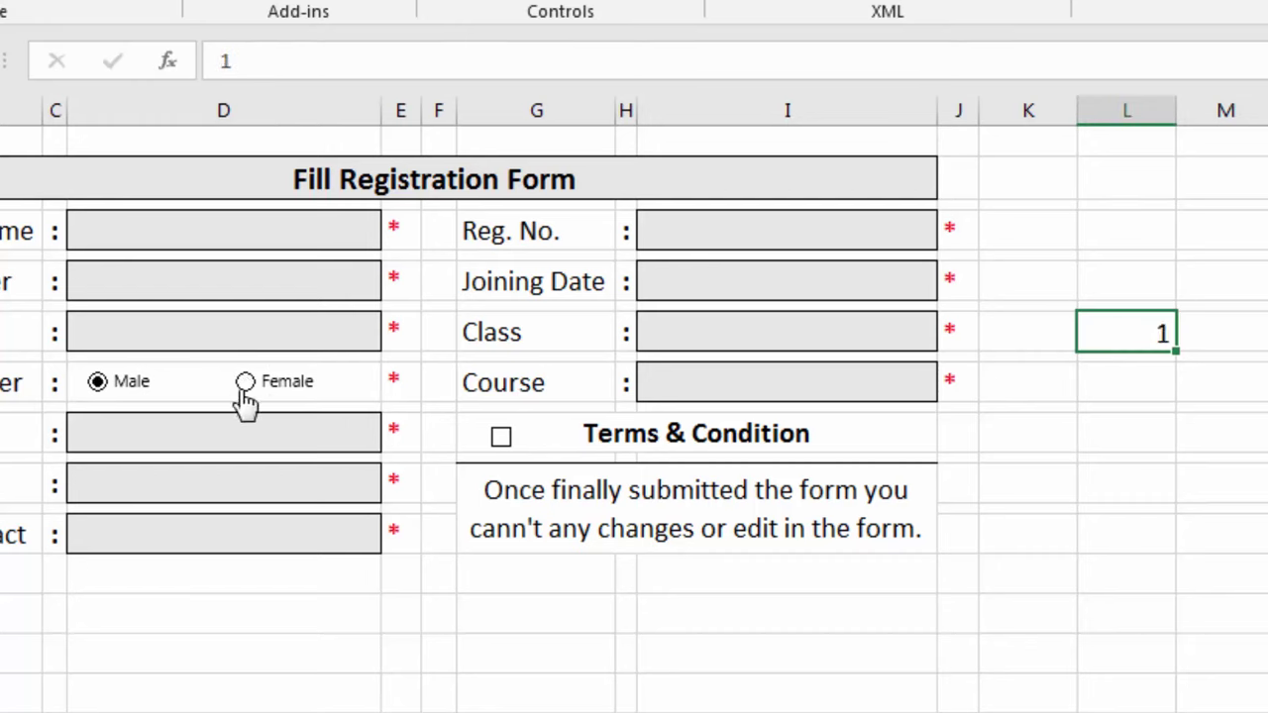
{"action": "left_click", "coordinate": [278, 395]}
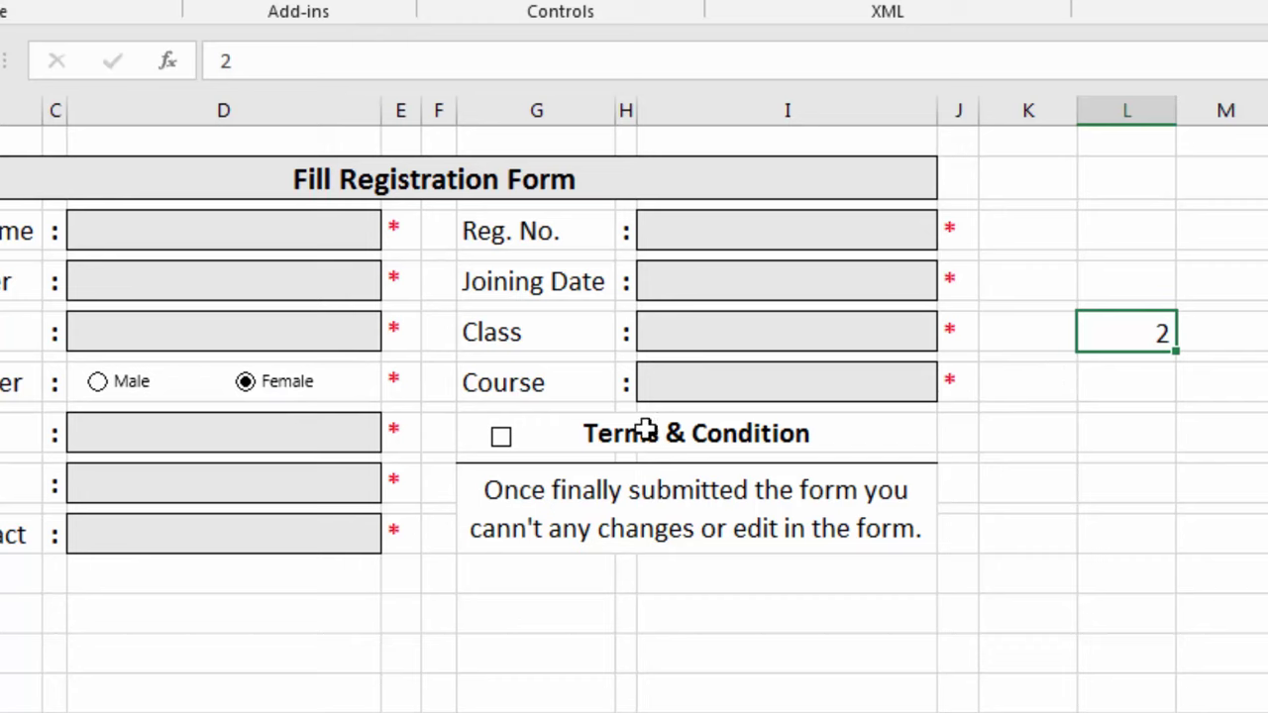
Set the Terms & Condition checkbox to Checked by default with cell link $L$10
{"action": "left_click", "coordinate": [502, 439], "text": "ctrl"}
{"action": "right_click", "coordinate": [506, 437]}
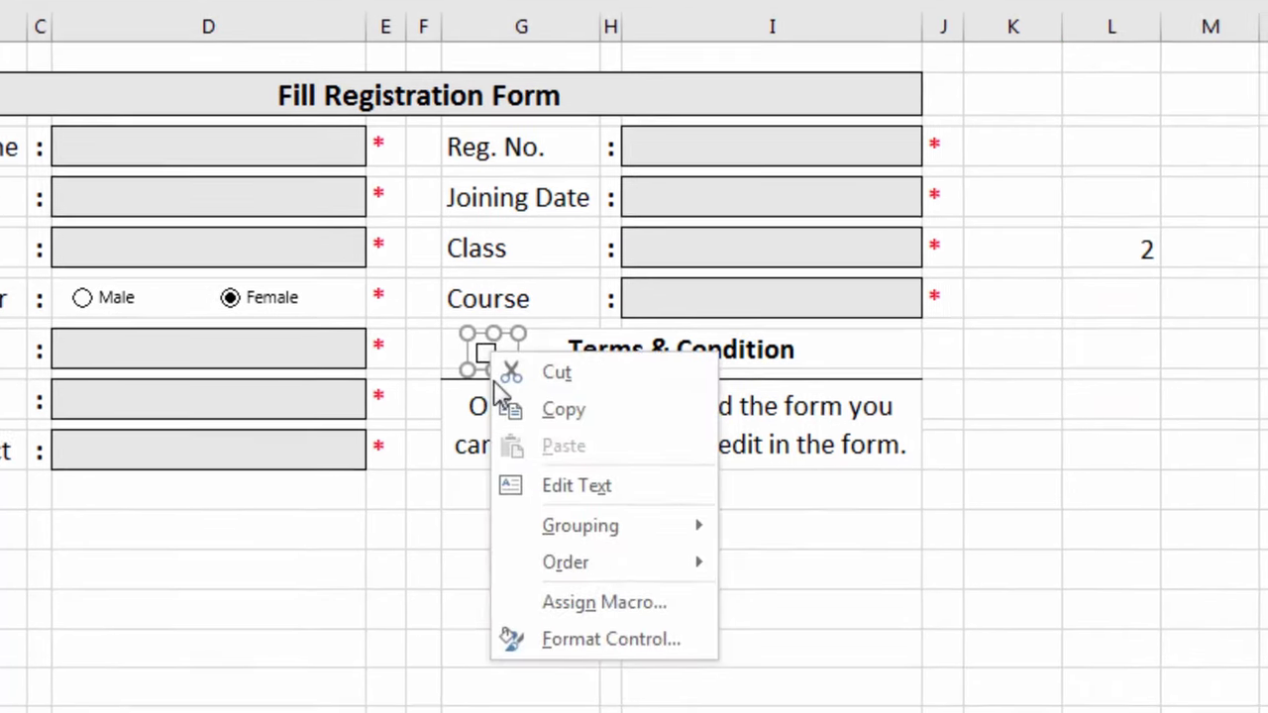
{"action": "left_click", "coordinate": [592, 619]}
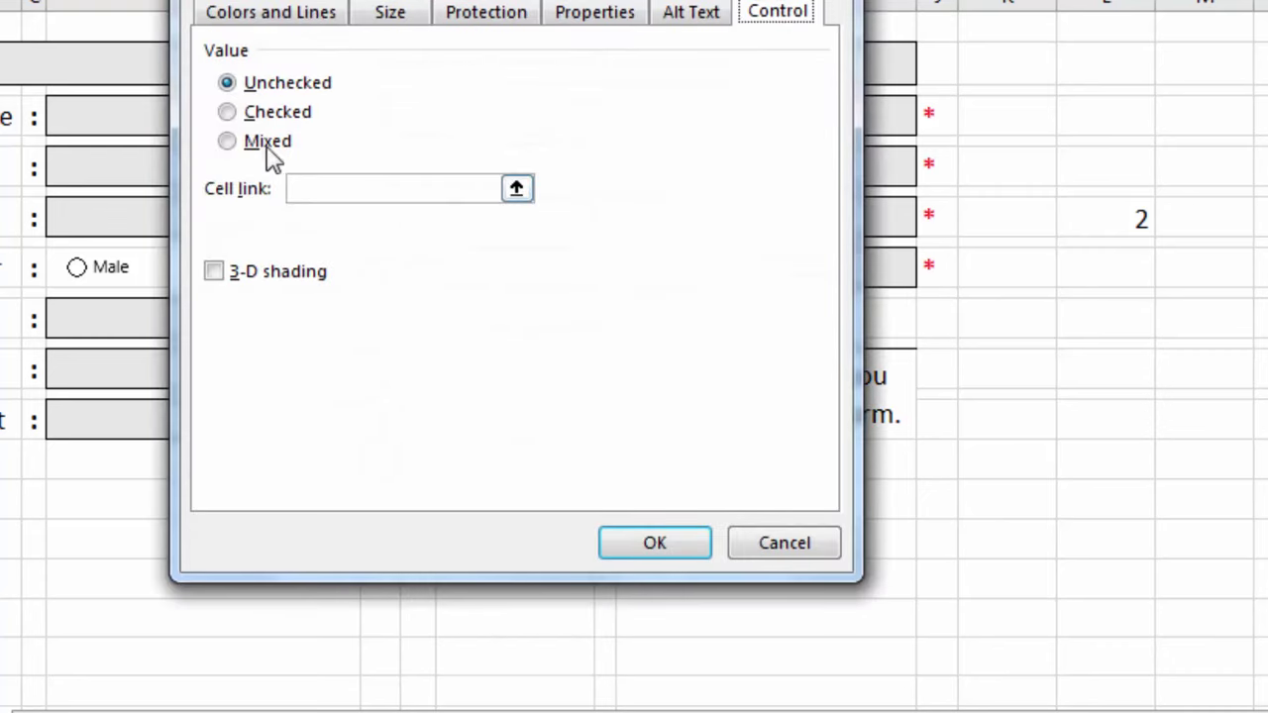
{"action": "left_click", "coordinate": [229, 114]}
{"action": "left_click", "coordinate": [336, 189]}
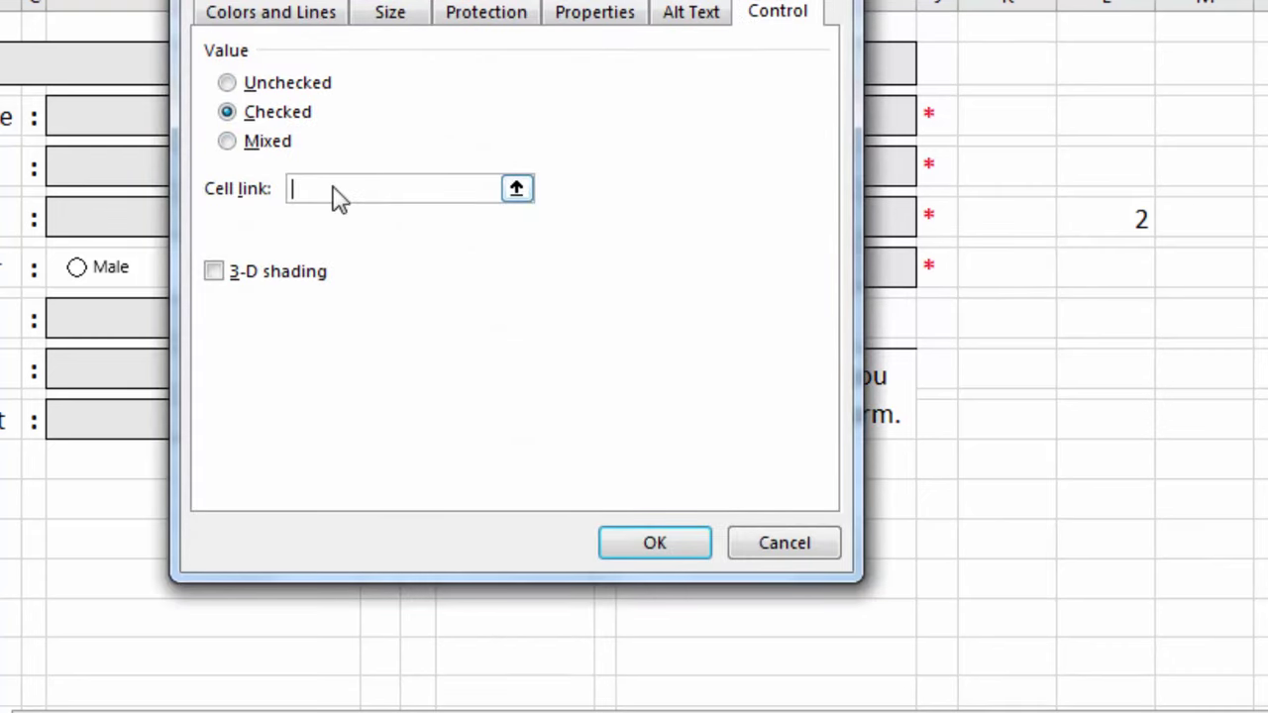
{"action": "left_click", "coordinate": [1115, 274]}
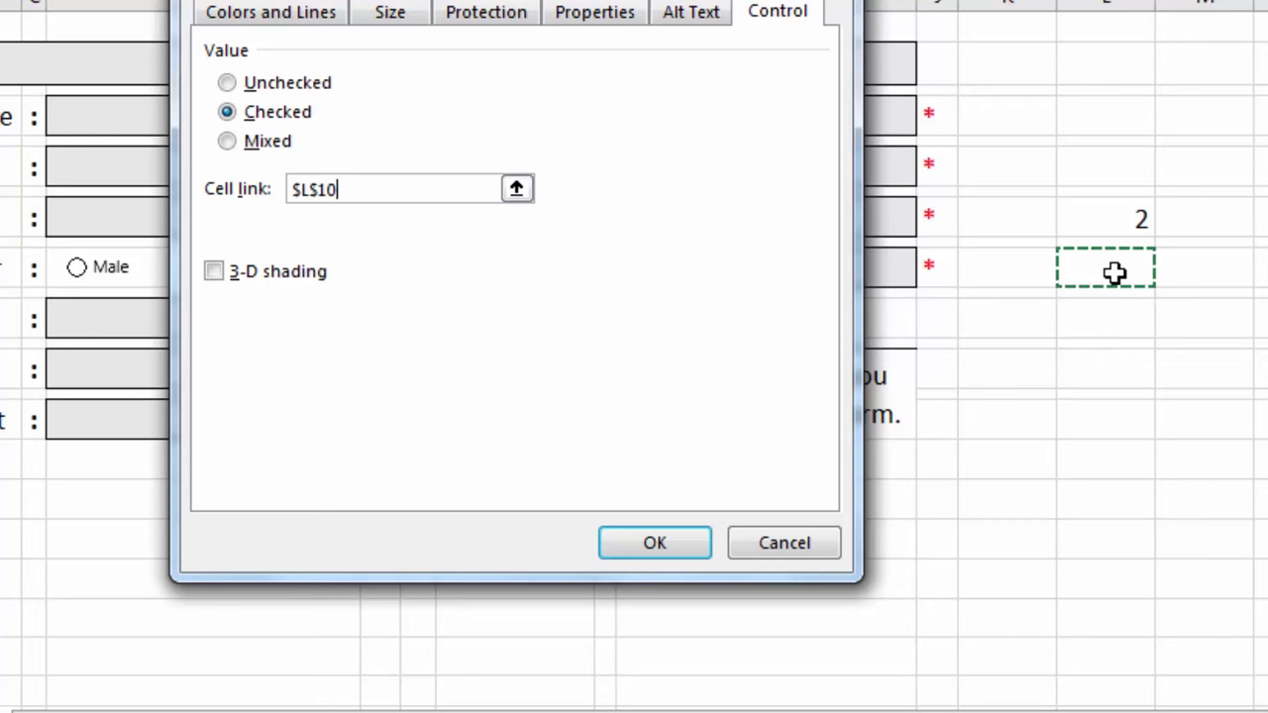
{"action": "left_click", "coordinate": [663, 552]}
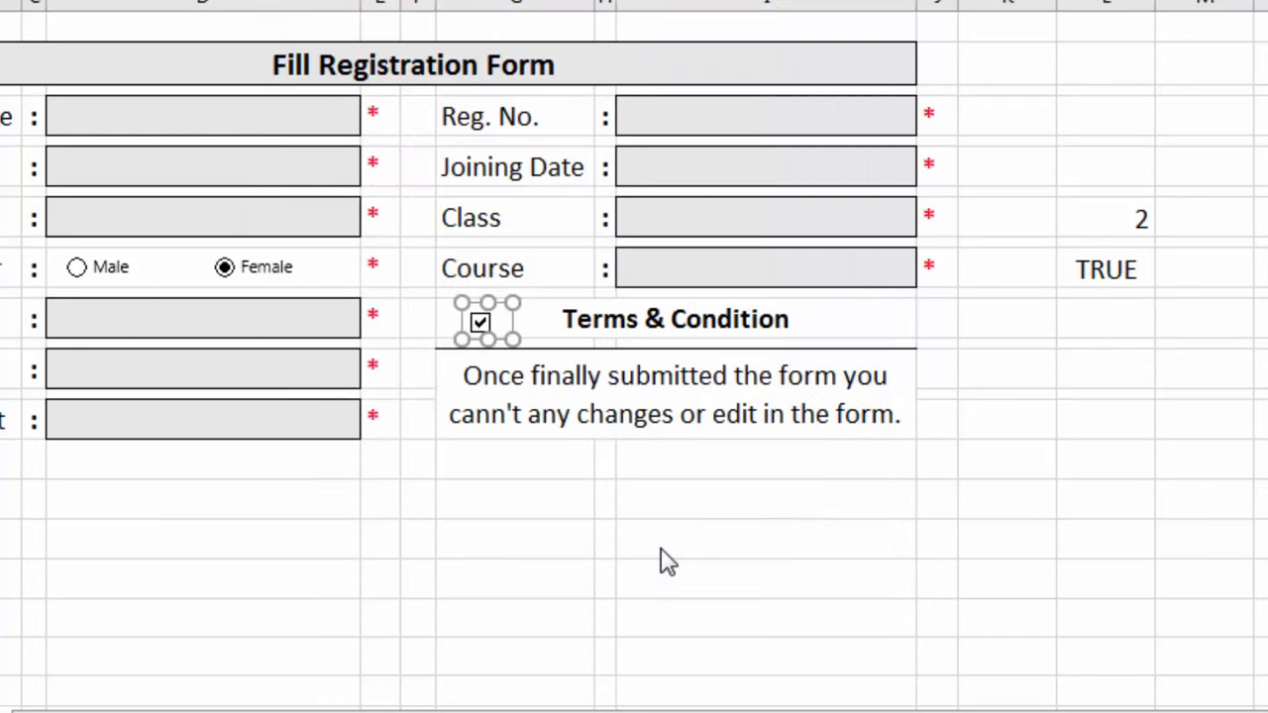
Untick and re-tick Terms to confirm L10 switches between FALSE and TRUE
{"action": "left_click", "coordinate": [1078, 309]}
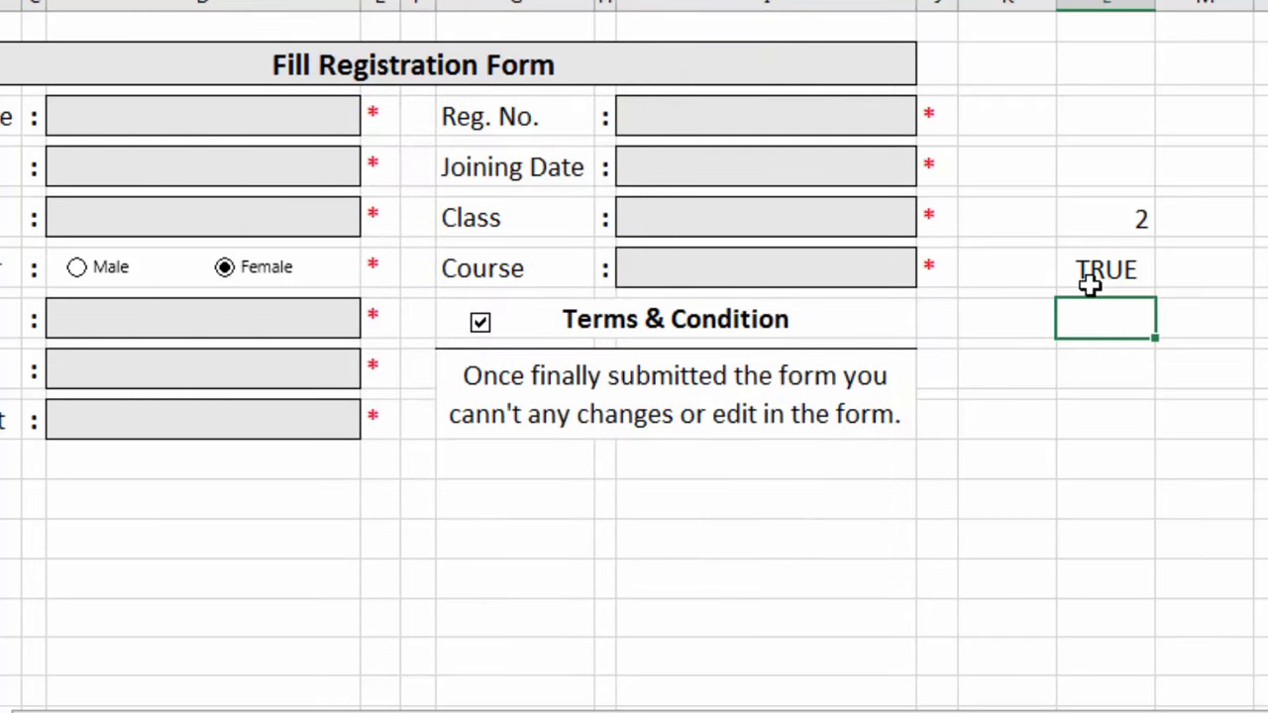
{"action": "left_click", "coordinate": [483, 330]}
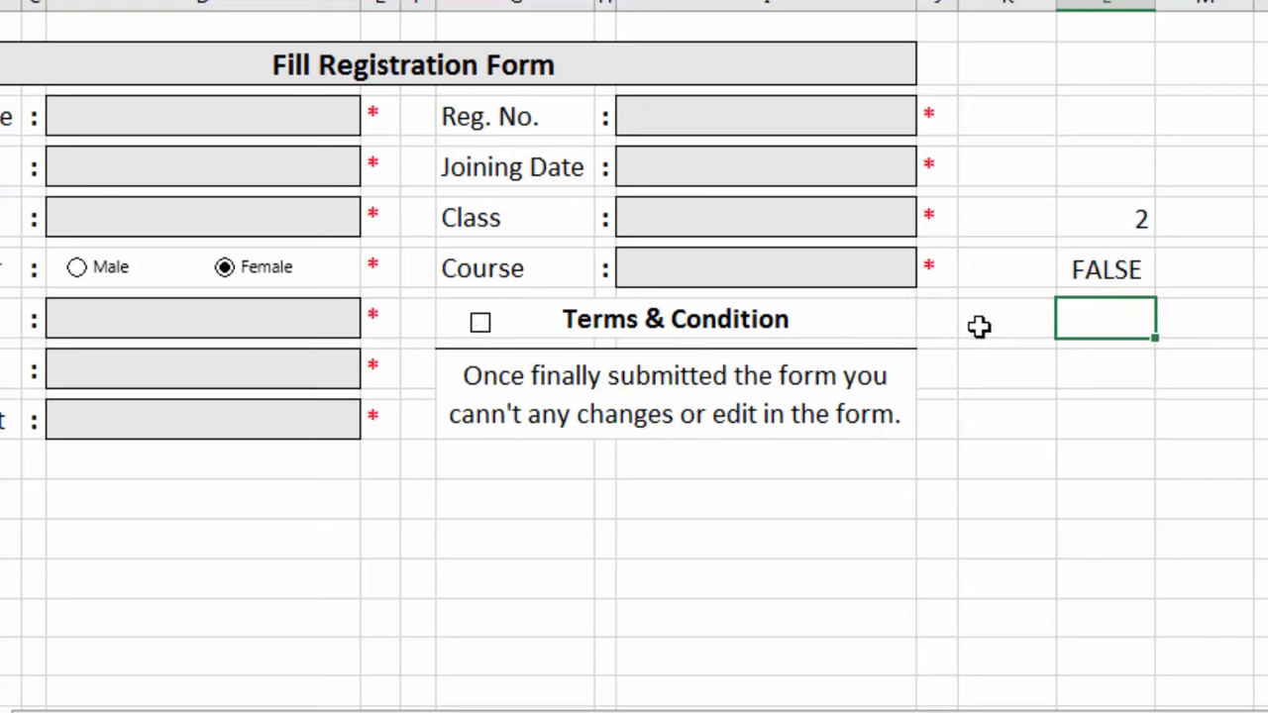
{"action": "left_click", "coordinate": [481, 329]}
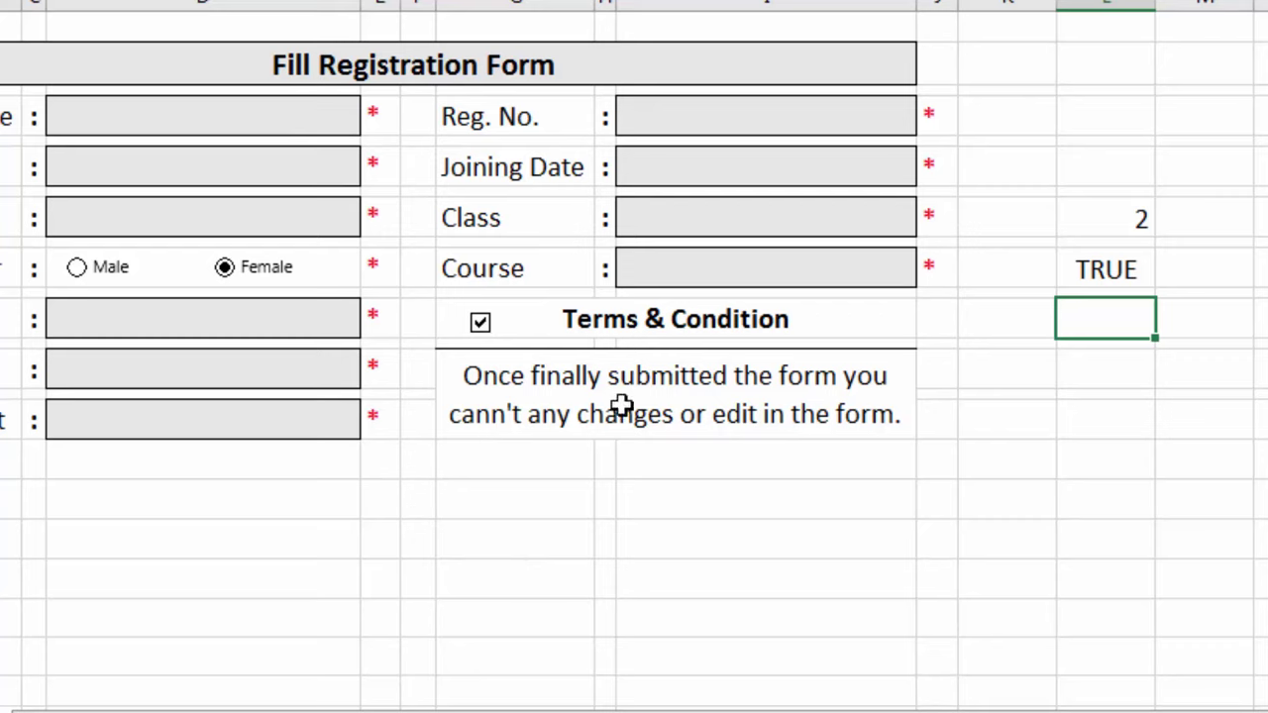
Below TRUE, enter =COUNTA(D4,D6,D8,D12,D14,D16,I4,I6,I8,I10), which returns 0
{"action": "type", "text": "=counta"}
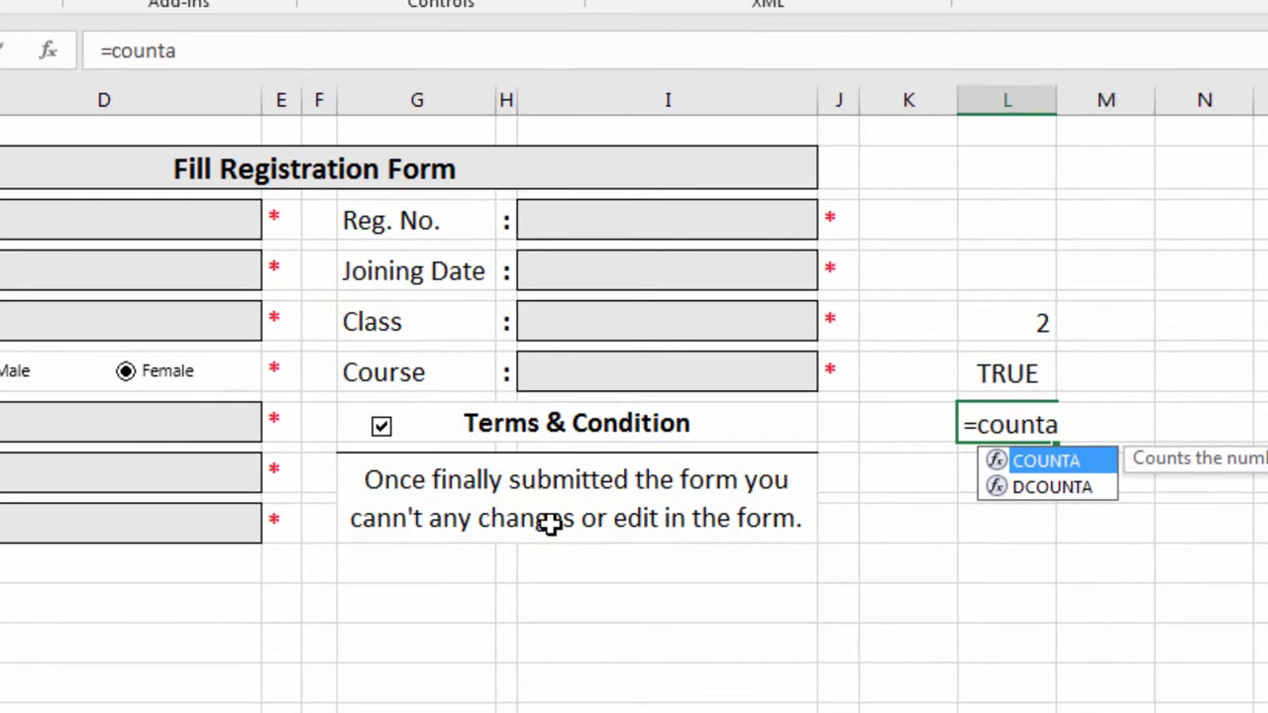
{"action": "type", "text": "("}
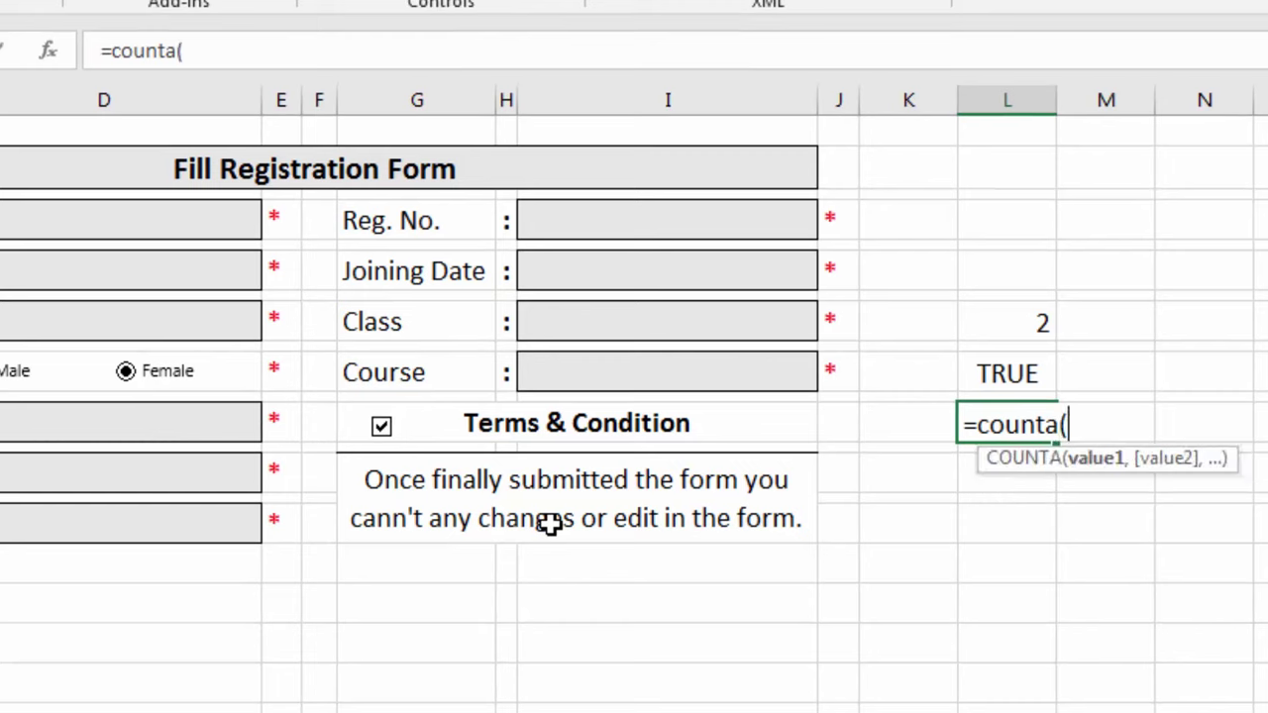
{"action": "left_click", "coordinate": [183, 228]}
{"action": "left_click", "coordinate": [150, 274], "text": "ctrl"}
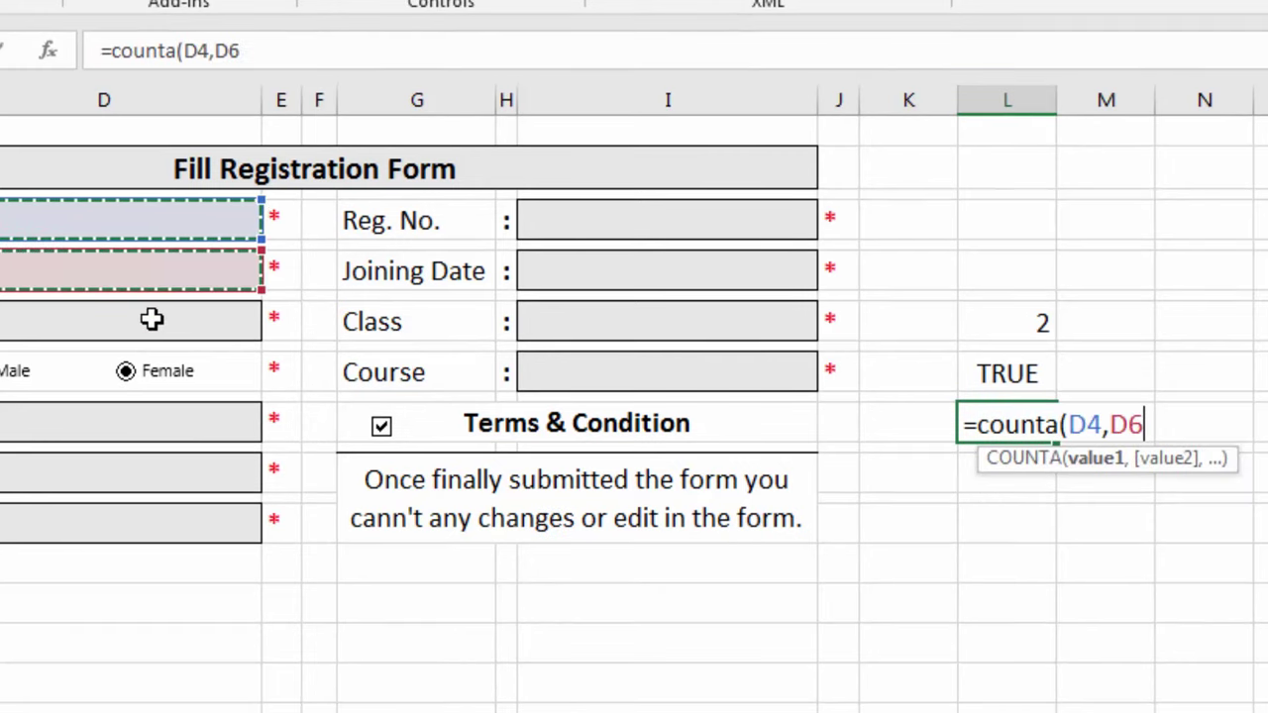
{"action": "left_click", "coordinate": [150, 320], "text": "ctrl"}
{"action": "left_click", "coordinate": [151, 421], "text": "ctrl"}
{"action": "left_click", "coordinate": [159, 476], "text": "ctrl"}
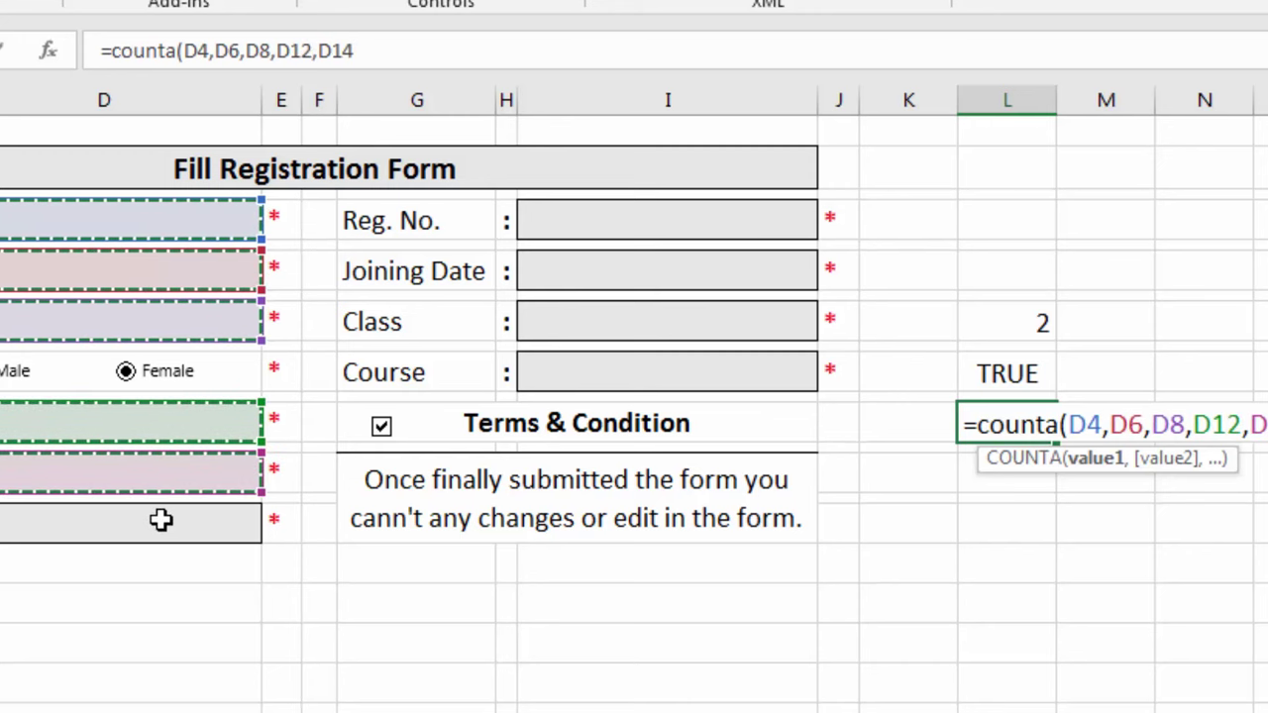
{"action": "left_click", "coordinate": [161, 521], "text": "ctrl"}
{"action": "left_click", "coordinate": [620, 220], "text": "ctrl"}
{"action": "left_click", "coordinate": [621, 271], "text": "ctrl"}
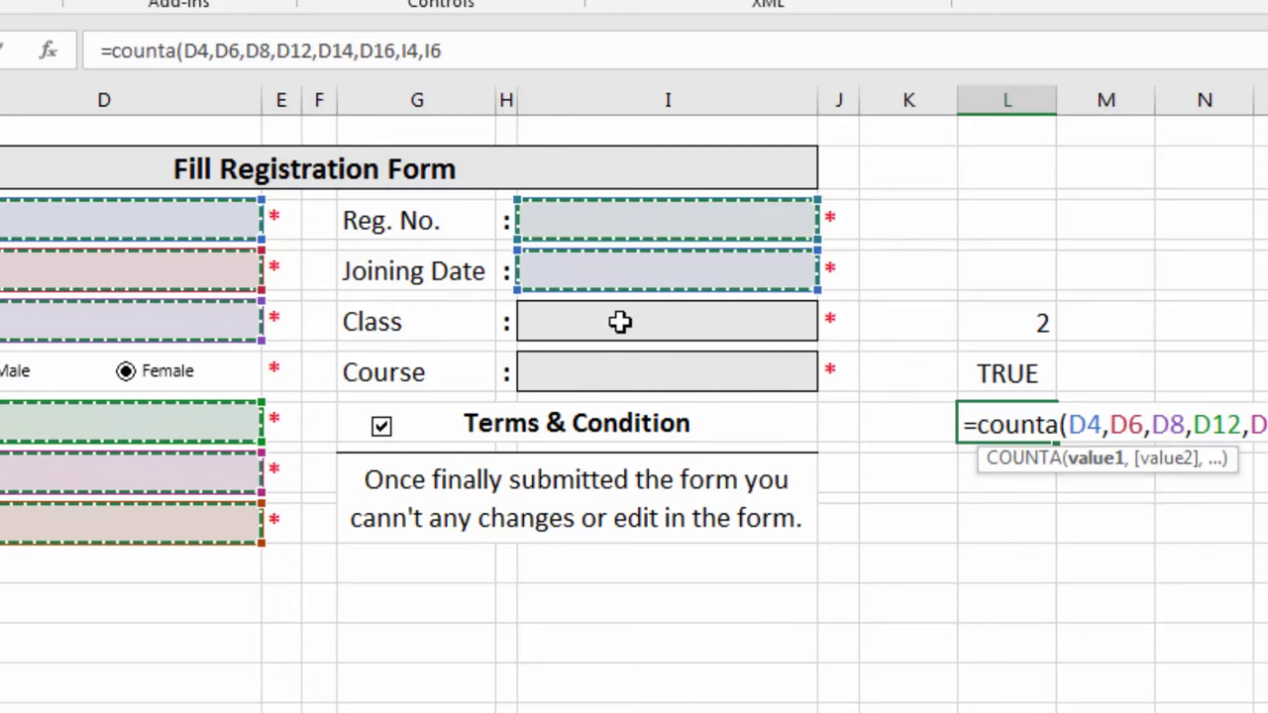
{"action": "left_click", "coordinate": [620, 323], "text": "ctrl"}
{"action": "left_click", "coordinate": [622, 372], "text": "ctrl"}
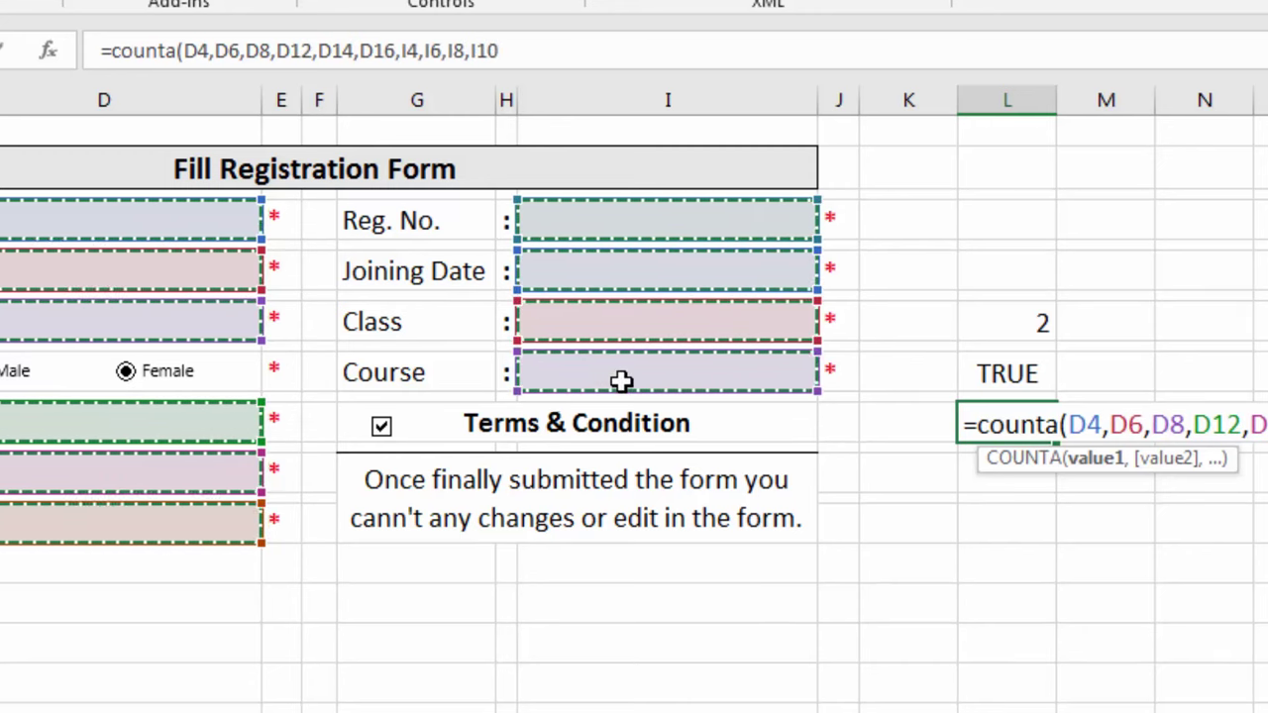
{"action": "key", "text": "Return"}
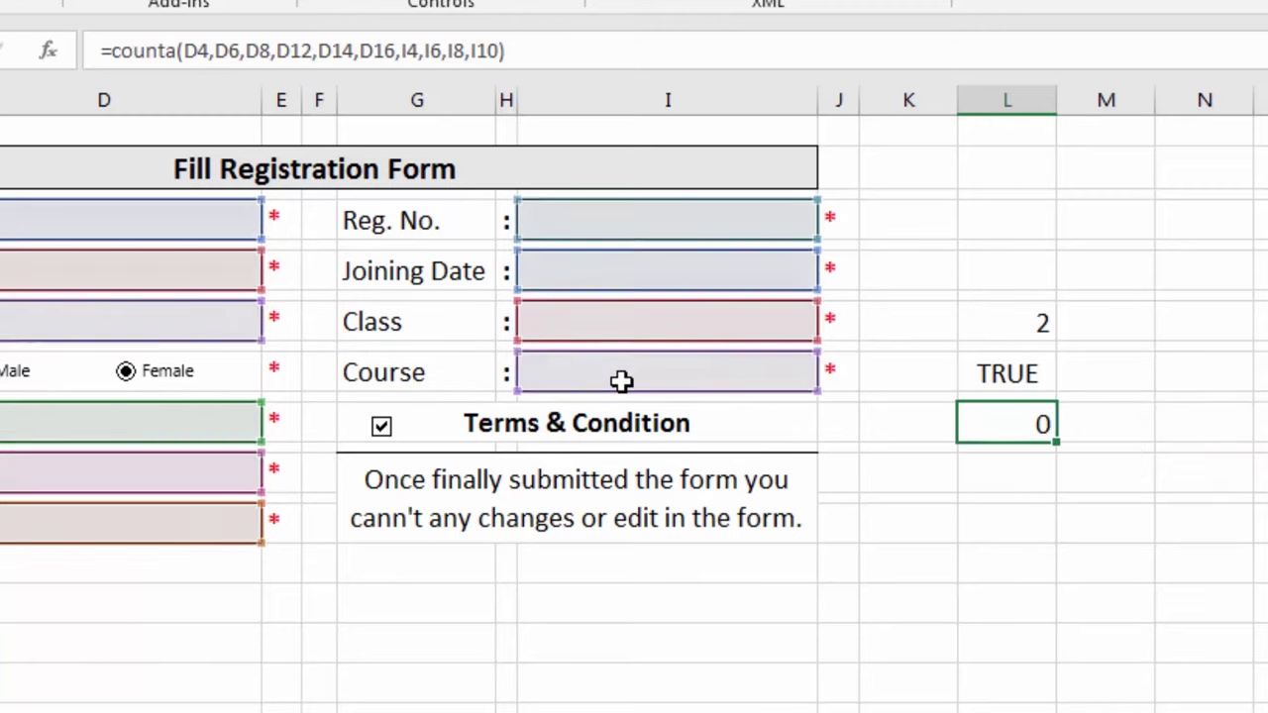
{"action": "left_click", "coordinate": [1030, 421]}
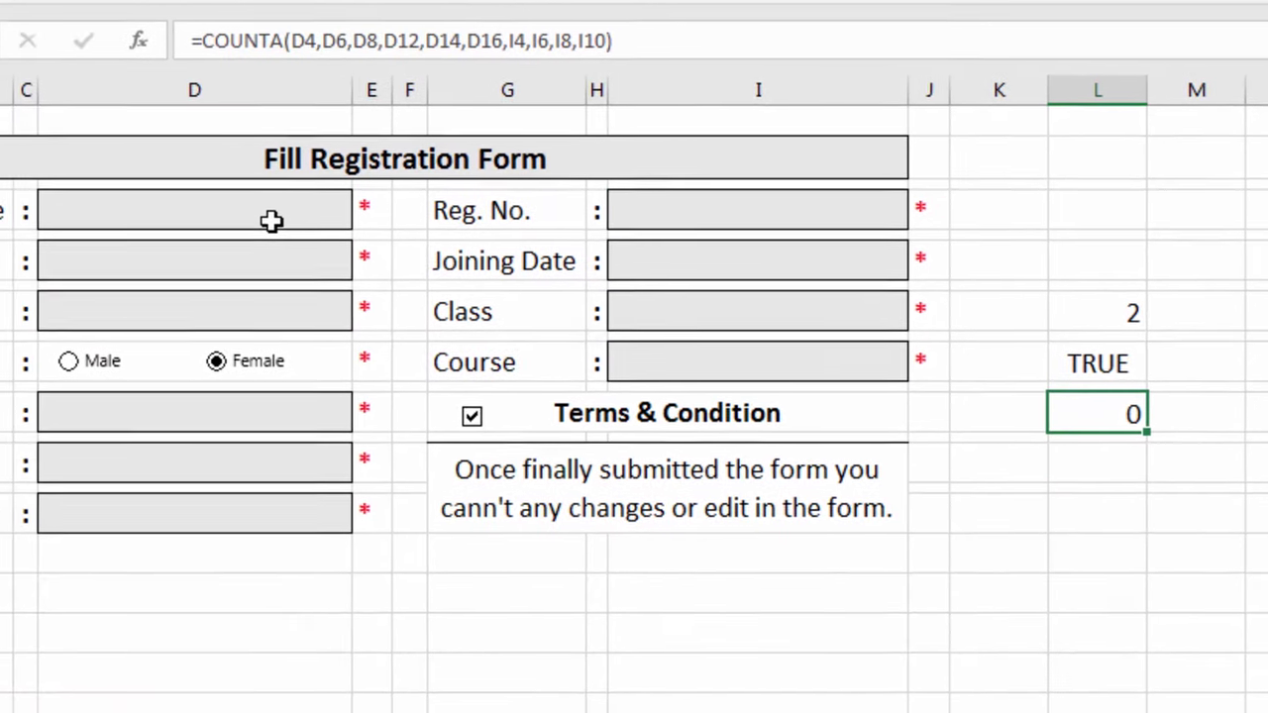
{"action": "left_click", "coordinate": [274, 220]}
{"action": "type", "text": "sdfs"}
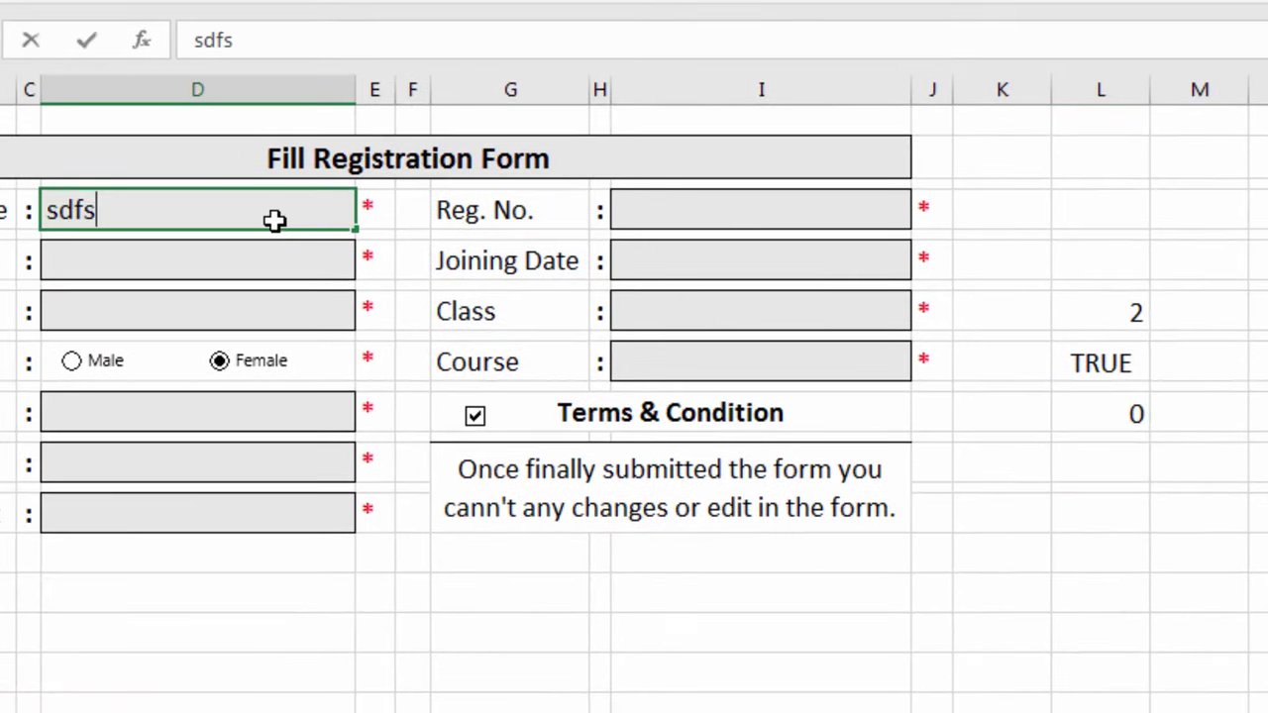
{"action": "key", "text": "Return"}
{"action": "key", "text": "Down"}
{"action": "key", "text": "Down"}
{"action": "key", "text": "Up"}
{"action": "type", "text": "dsfd"}
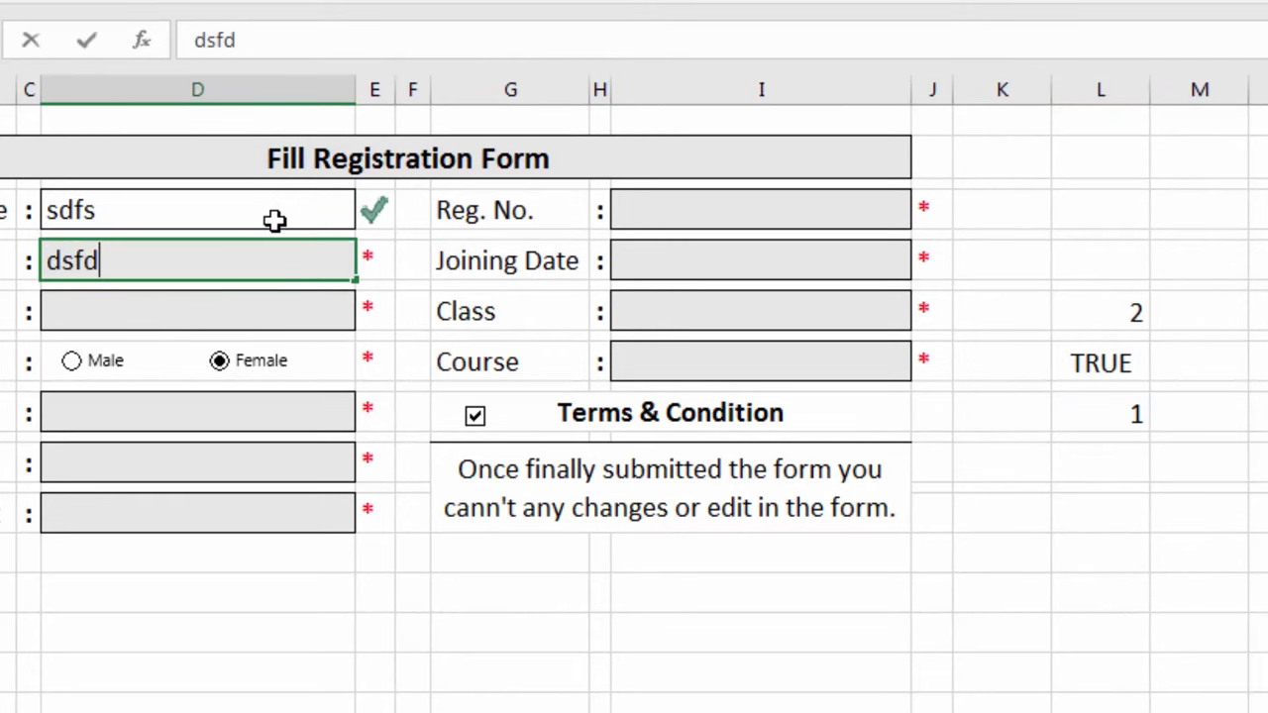
{"action": "key", "text": "Return"}
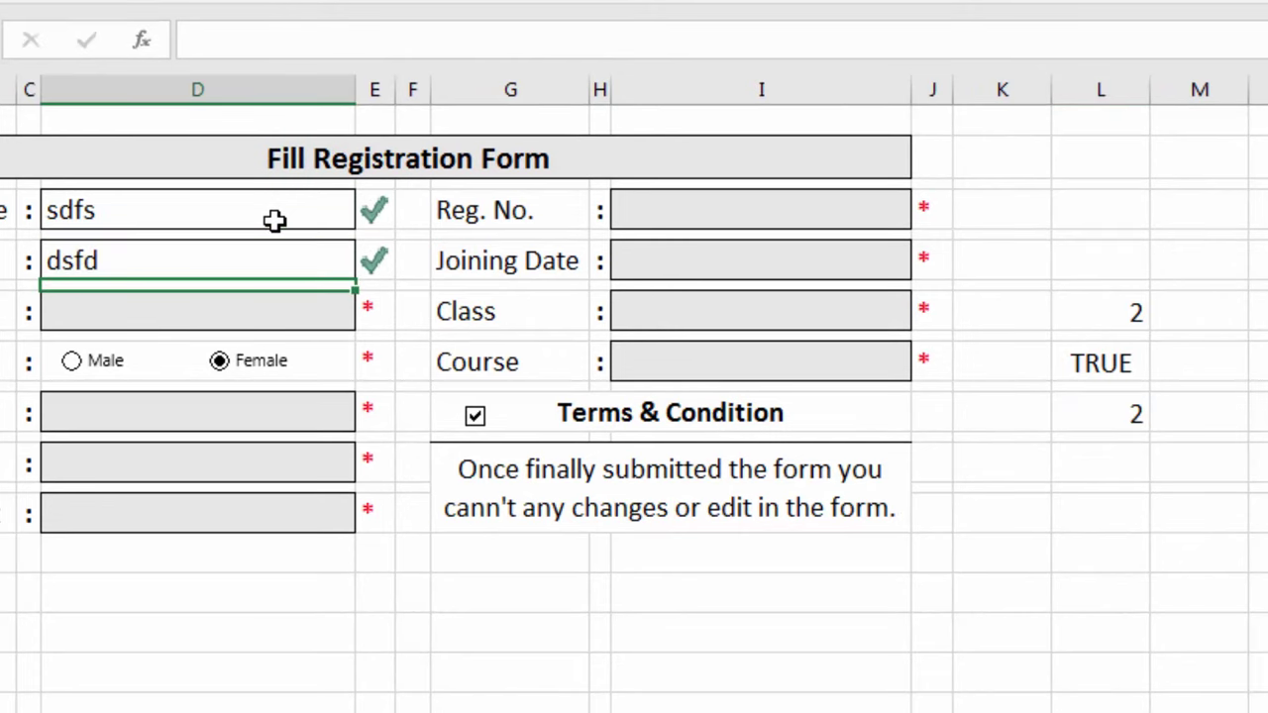
{"action": "key", "text": "Up"}
{"action": "key", "text": "Delete"}
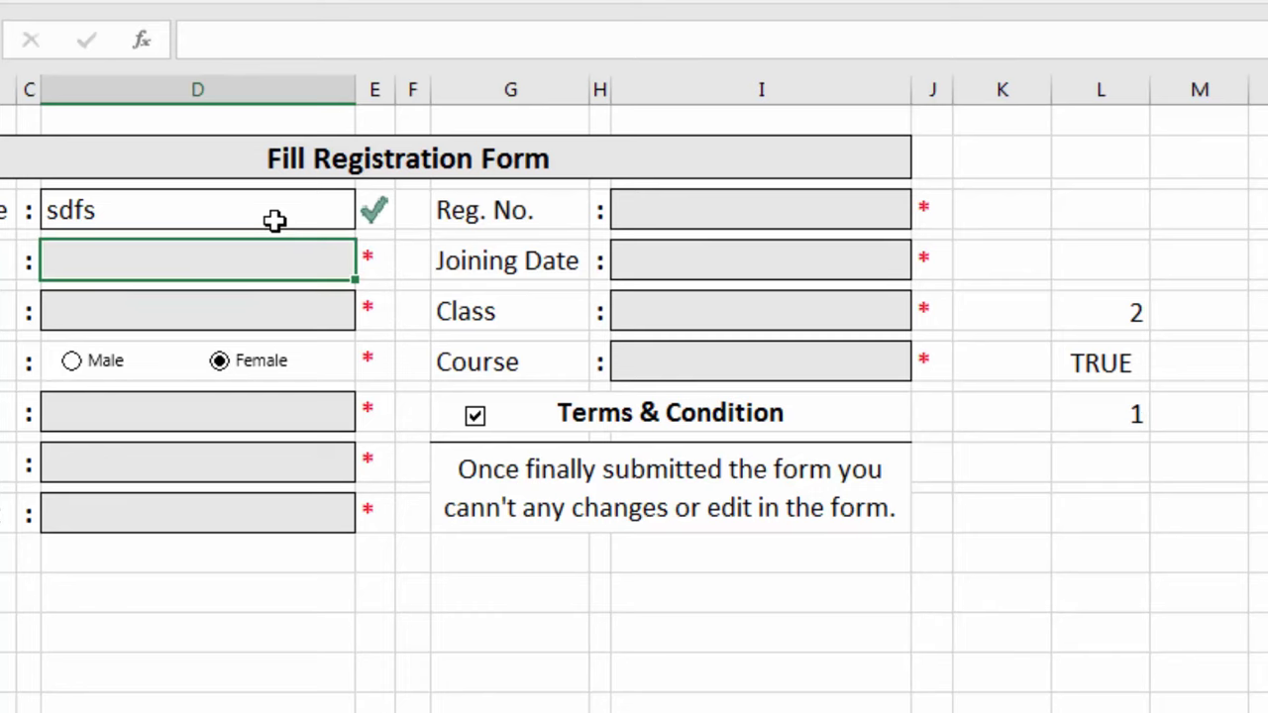
{"action": "key", "text": "Up"}
{"action": "key", "text": "Delete"}
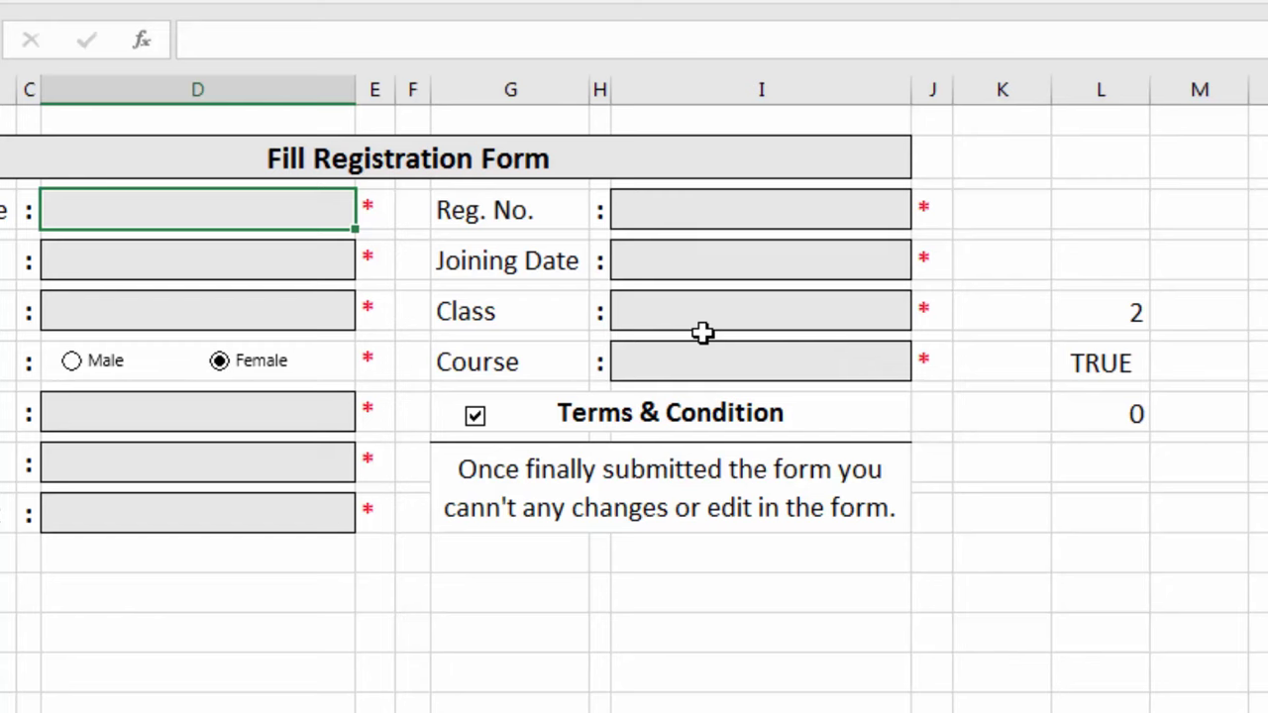
{"action": "type", "text": "dgd"}
{"action": "key", "text": "Return"}
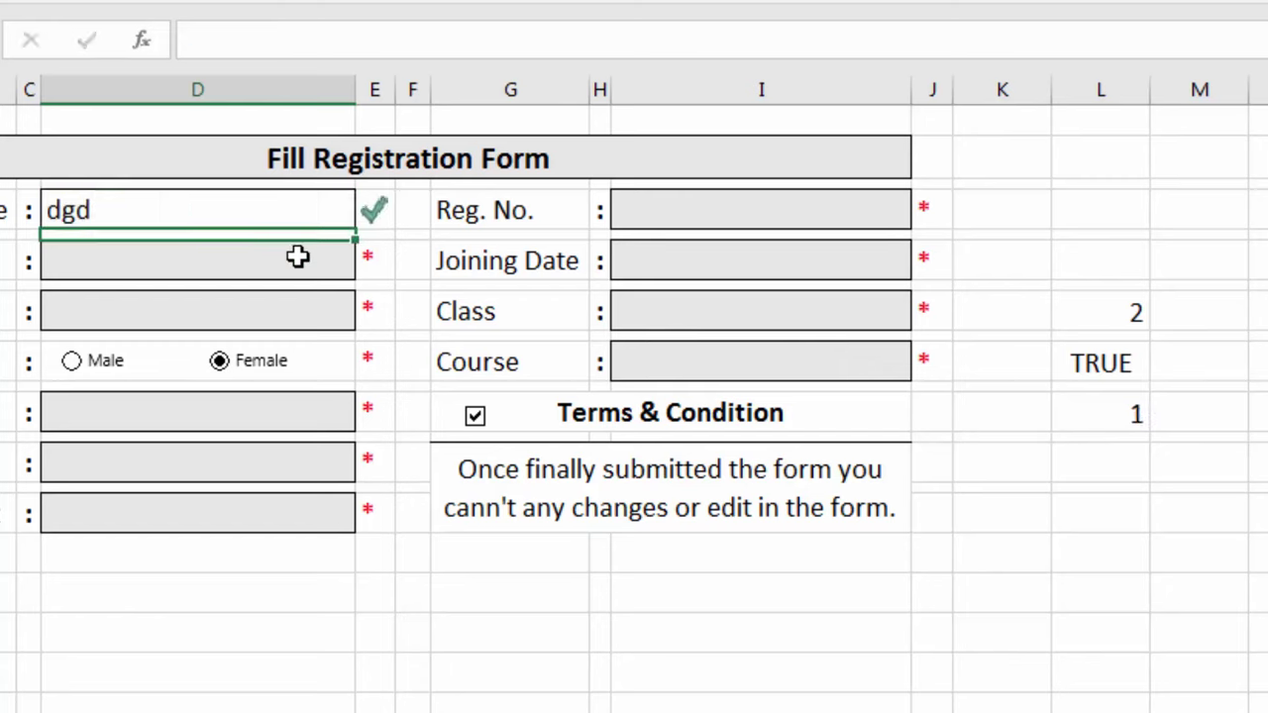
{"action": "left_click", "coordinate": [297, 256]}
{"action": "type", "text": "dgd"}
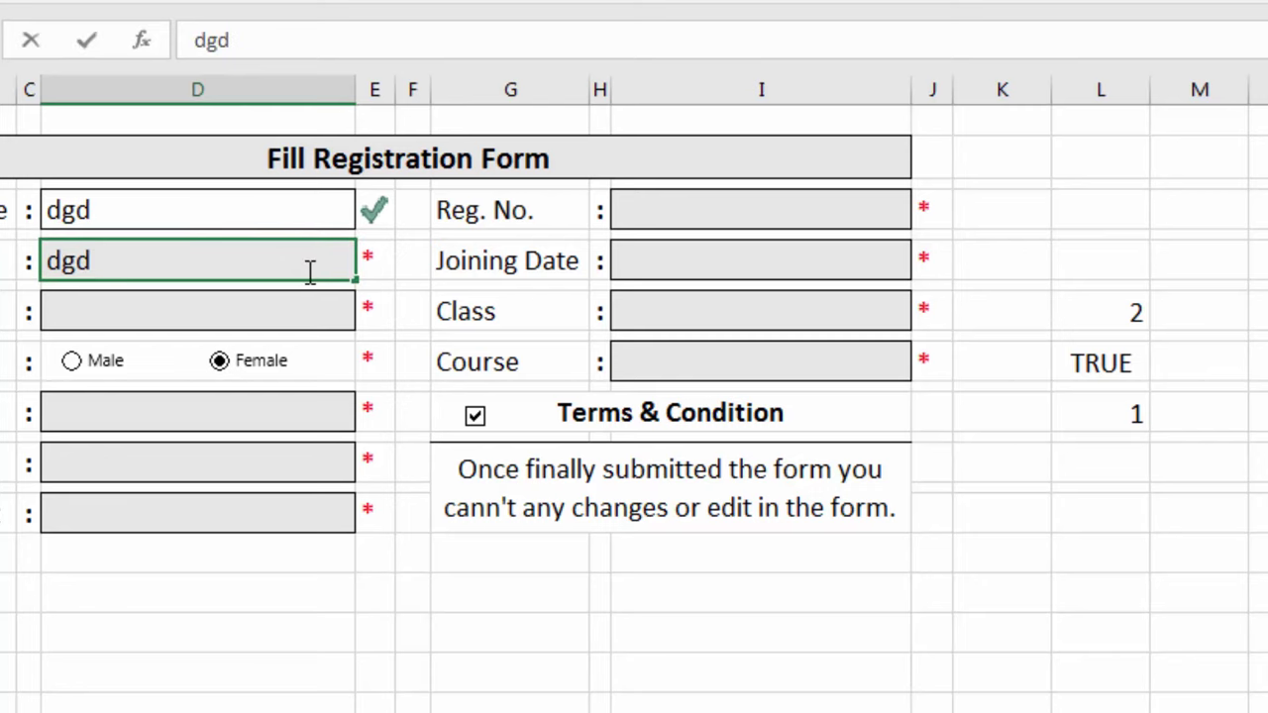
{"action": "key", "text": "Return"}
{"action": "key", "text": "ctrl+z"}
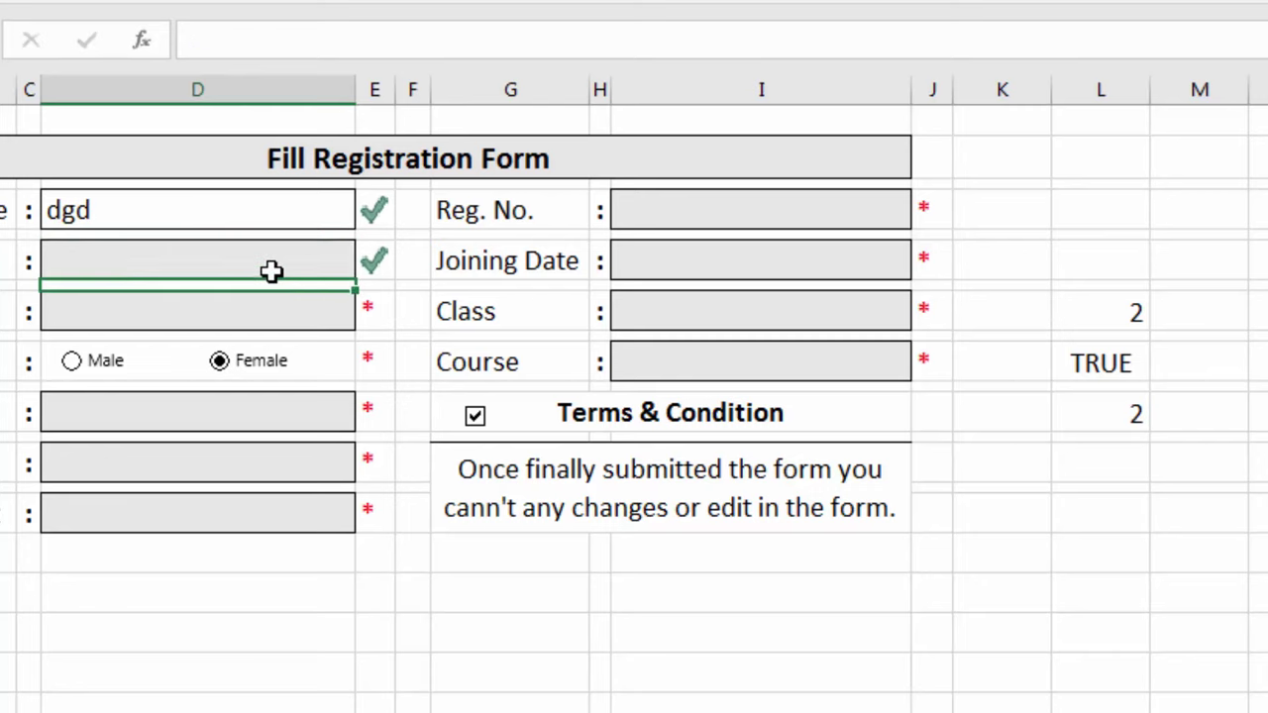
{"action": "key", "text": "ctrl+z"}
{"action": "left_click", "coordinate": [242, 258]}
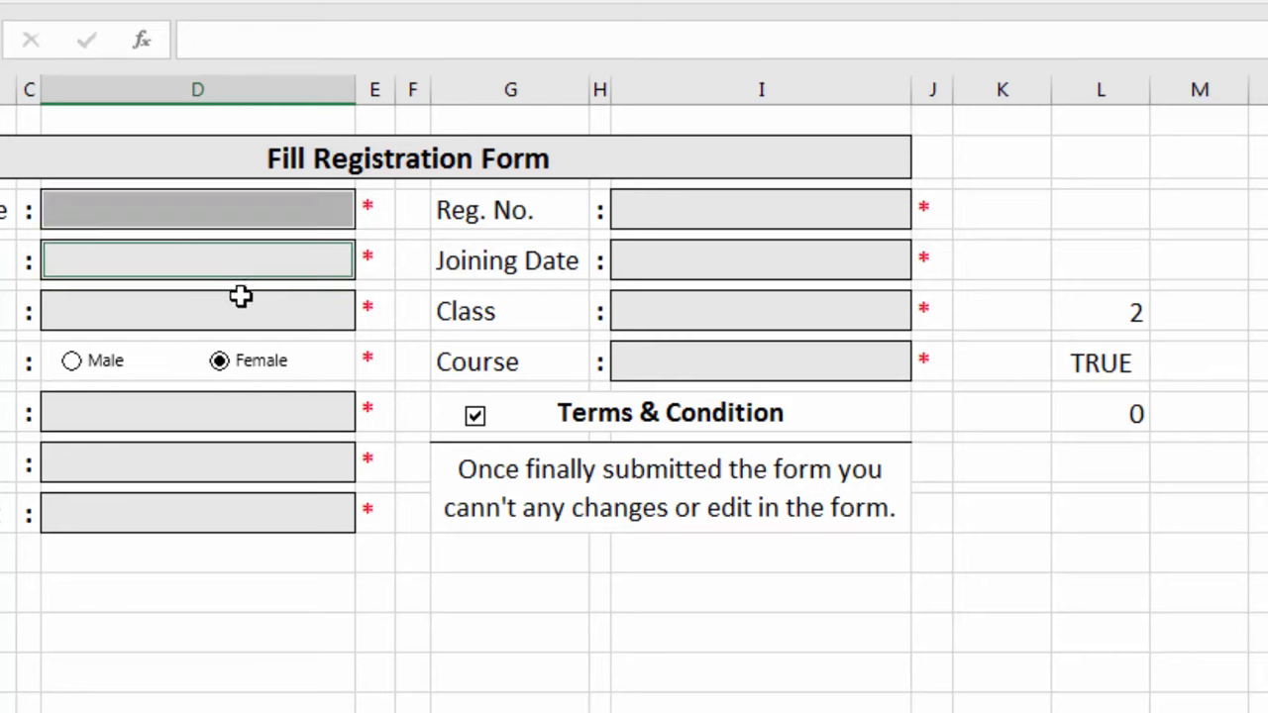
{"action": "left_click", "coordinate": [243, 322]}
{"action": "left_click", "coordinate": [244, 410]}
{"action": "left_click", "coordinate": [245, 473]}
{"action": "left_click", "coordinate": [337, 499]}
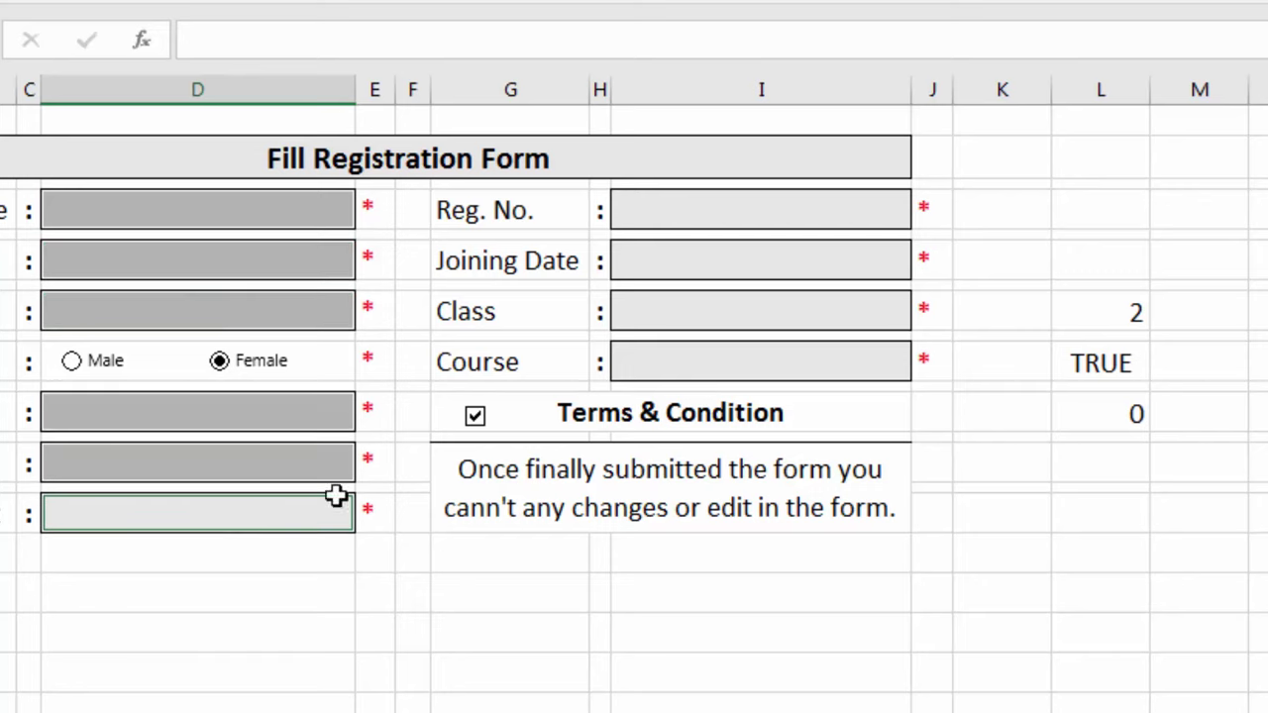
{"action": "left_click", "coordinate": [739, 364]}
{"action": "left_click", "coordinate": [759, 309]}
{"action": "left_click", "coordinate": [762, 274]}
{"action": "left_click", "coordinate": [769, 222]}
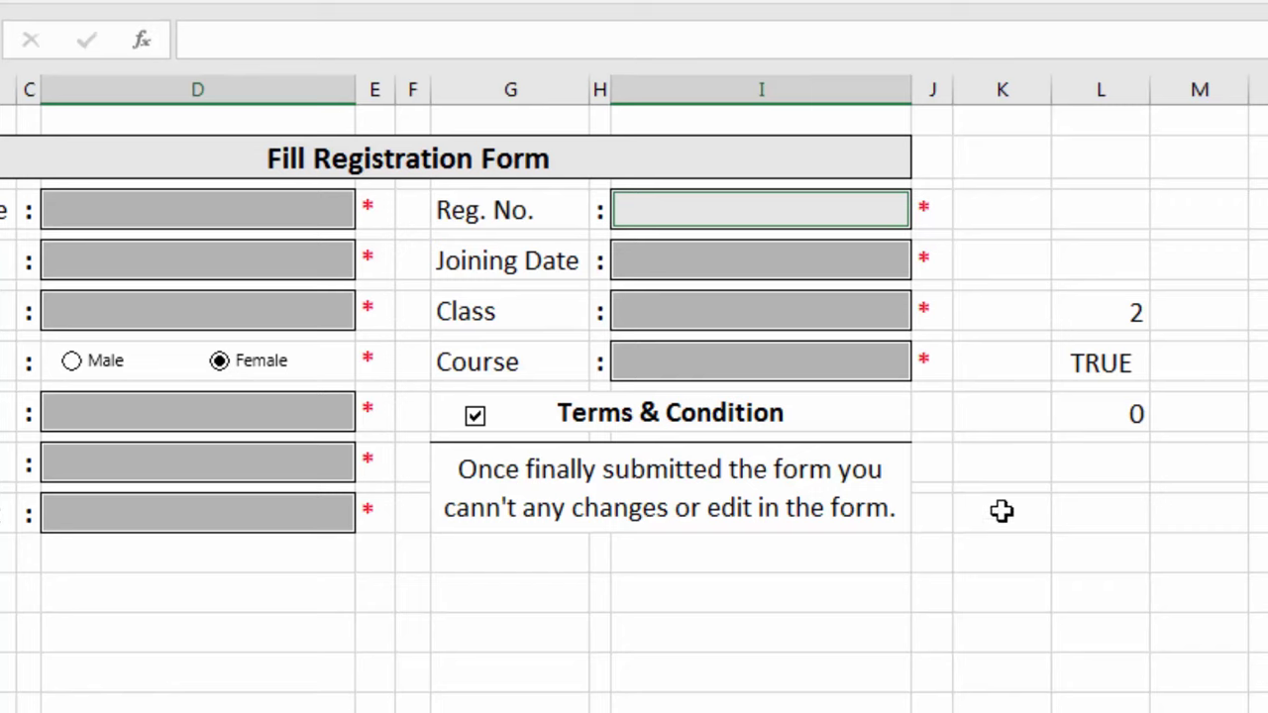
{"action": "left_click", "coordinate": [1070, 463]}
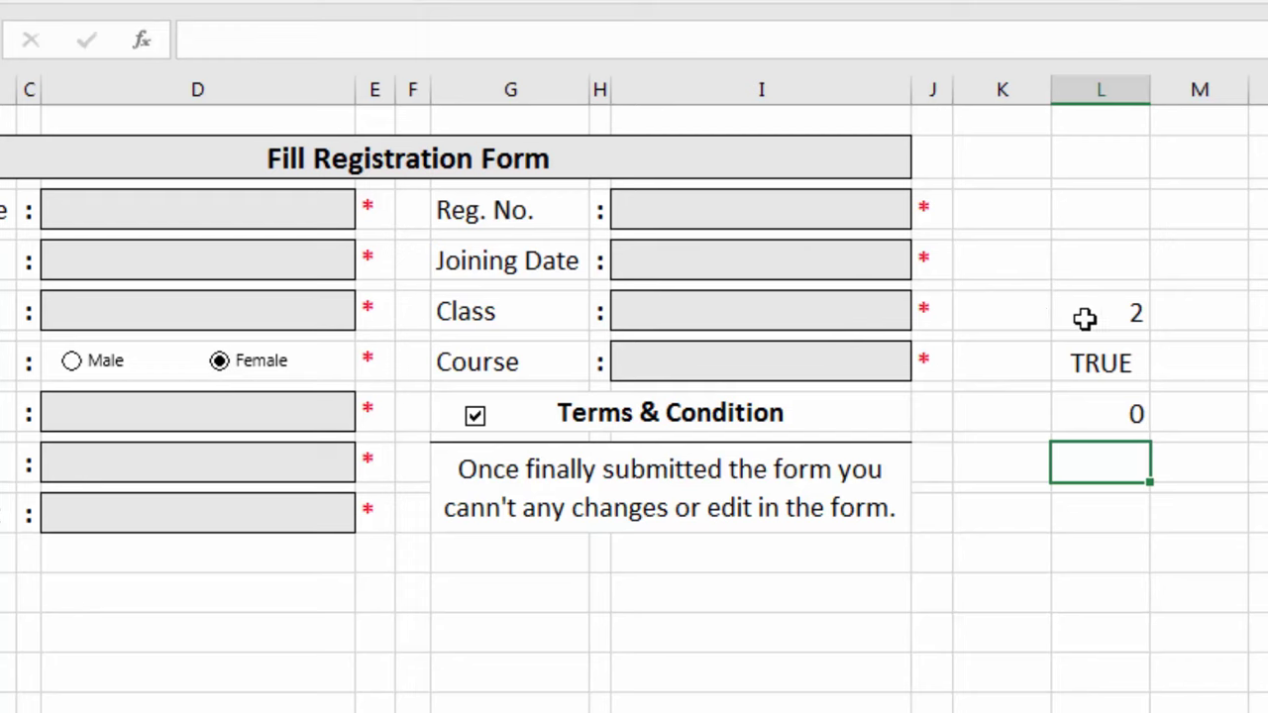
Untick Terms and enter =AND(L10=TRUE,L12=10) under the count, returning FALSE
{"action": "left_click", "coordinate": [1098, 416]}
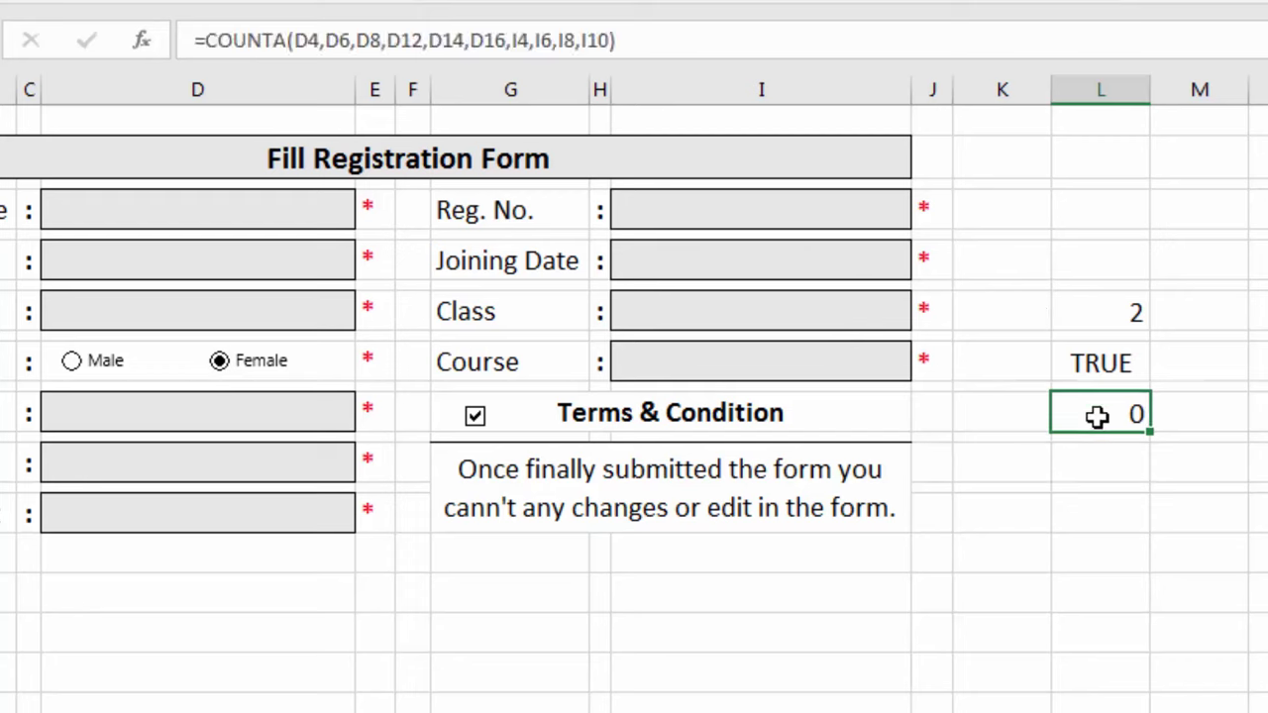
{"action": "left_click", "coordinate": [476, 420]}
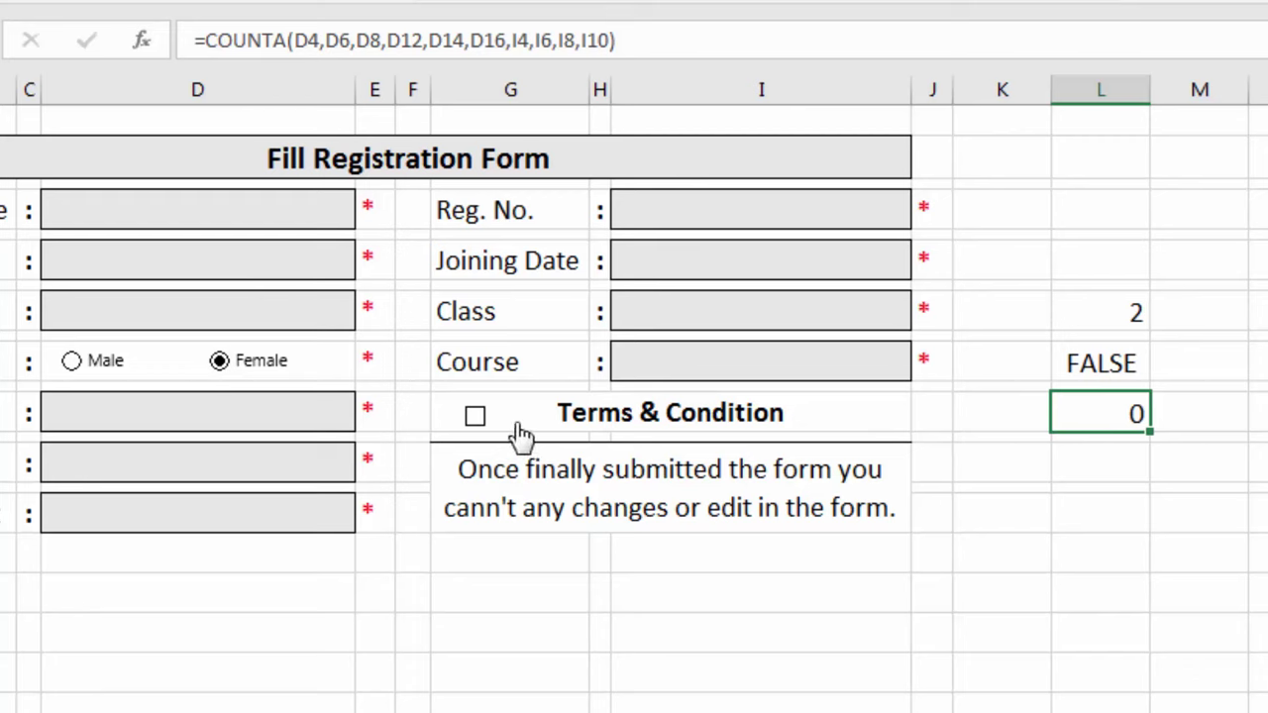
{"action": "left_click", "coordinate": [1116, 473]}
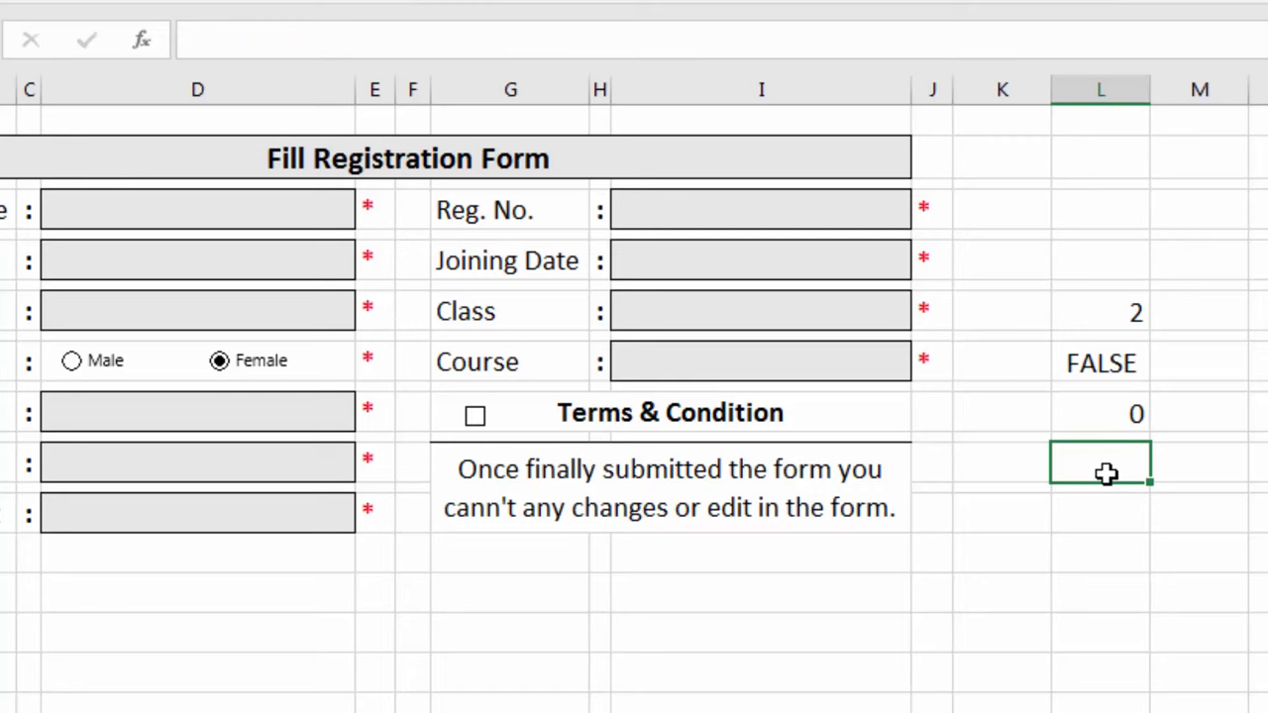
{"action": "type", "text": "=an"}
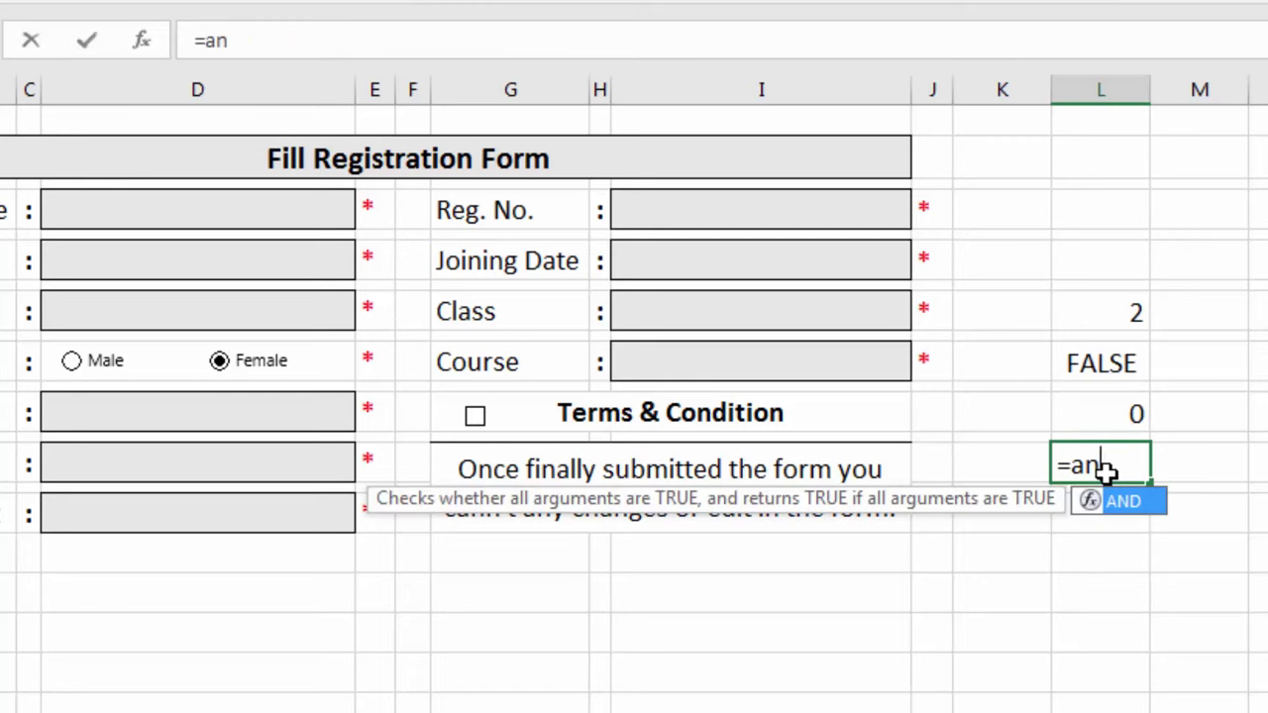
{"action": "type", "text": "d("}
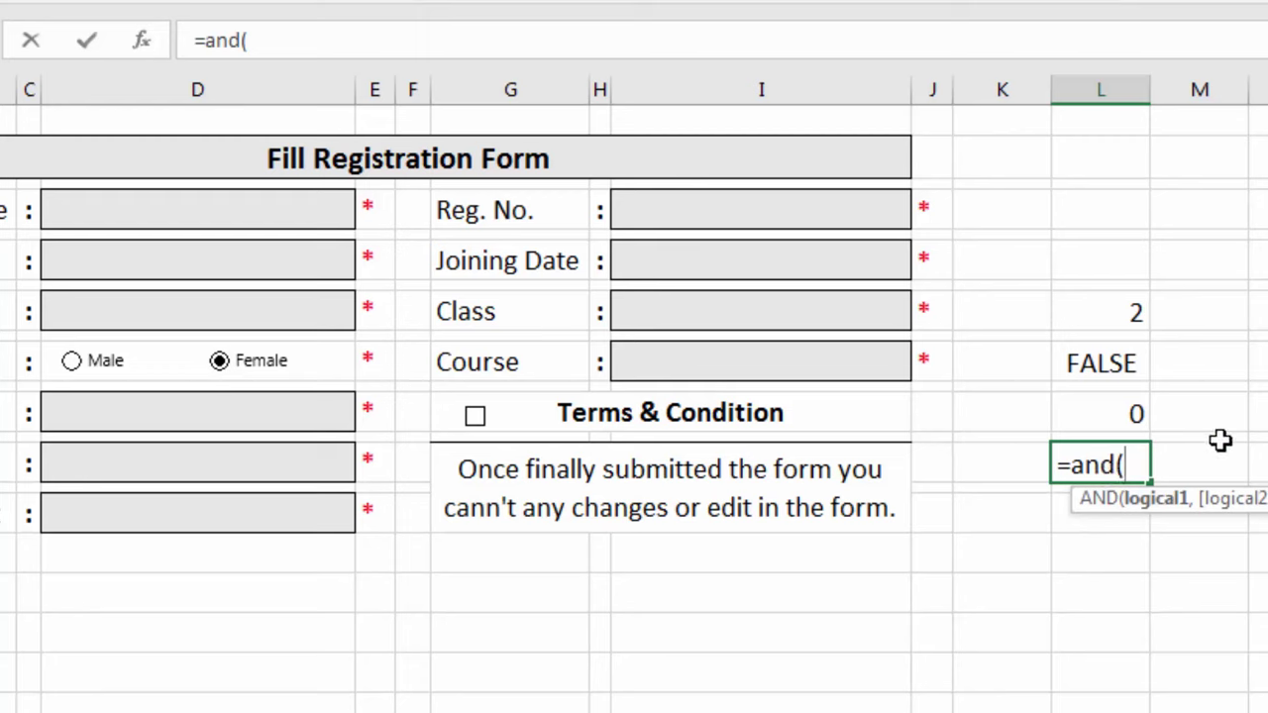
{"action": "left_click", "coordinate": [1098, 363]}
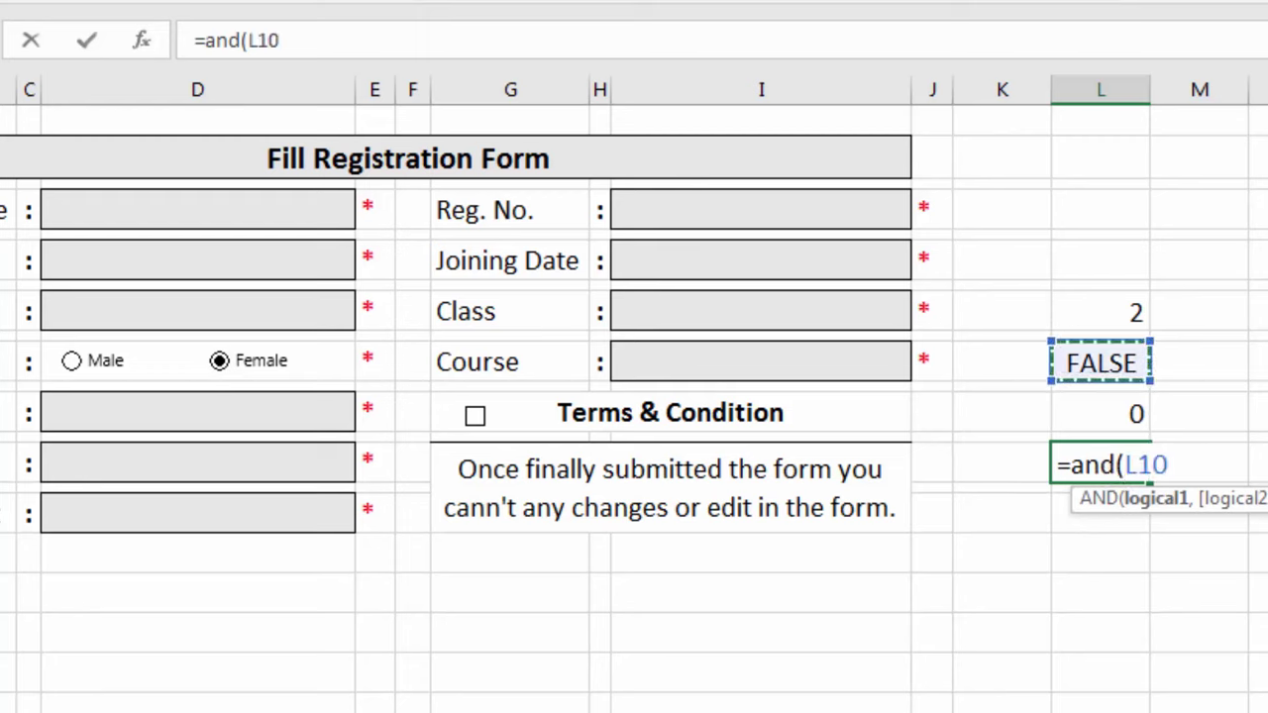
{"action": "type", "text": "="}
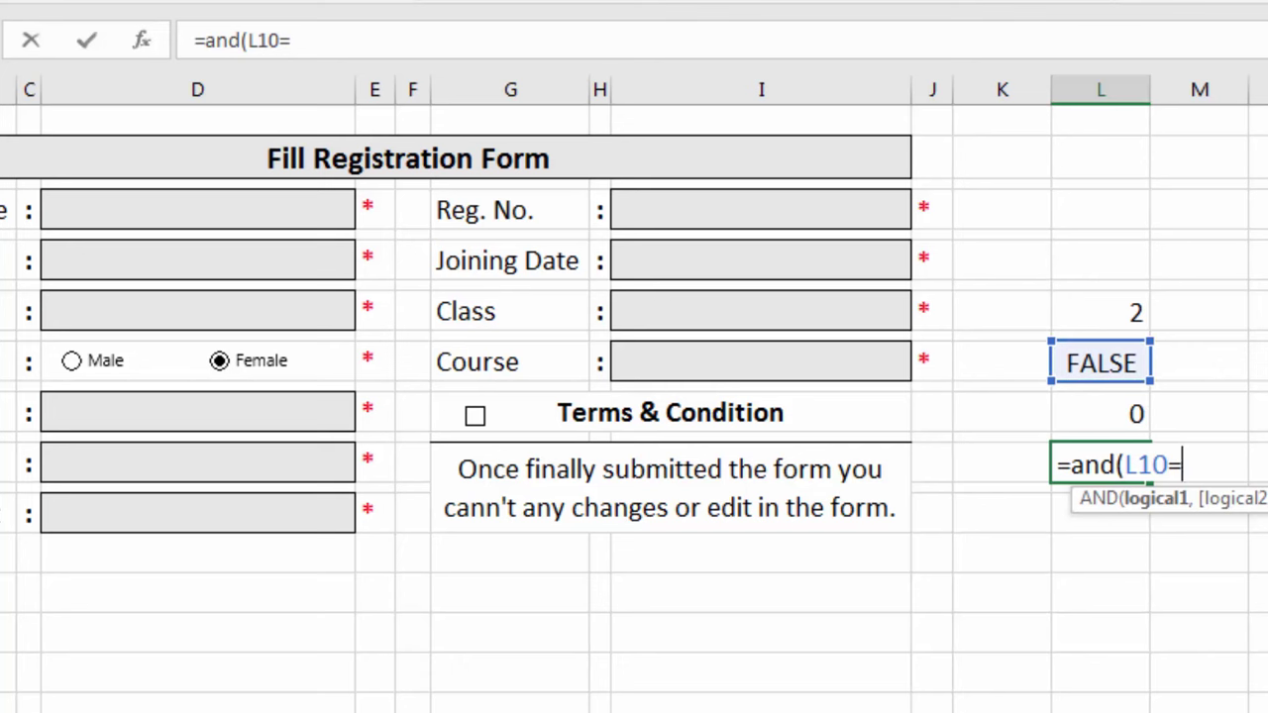
{"action": "type", "text": "True"}
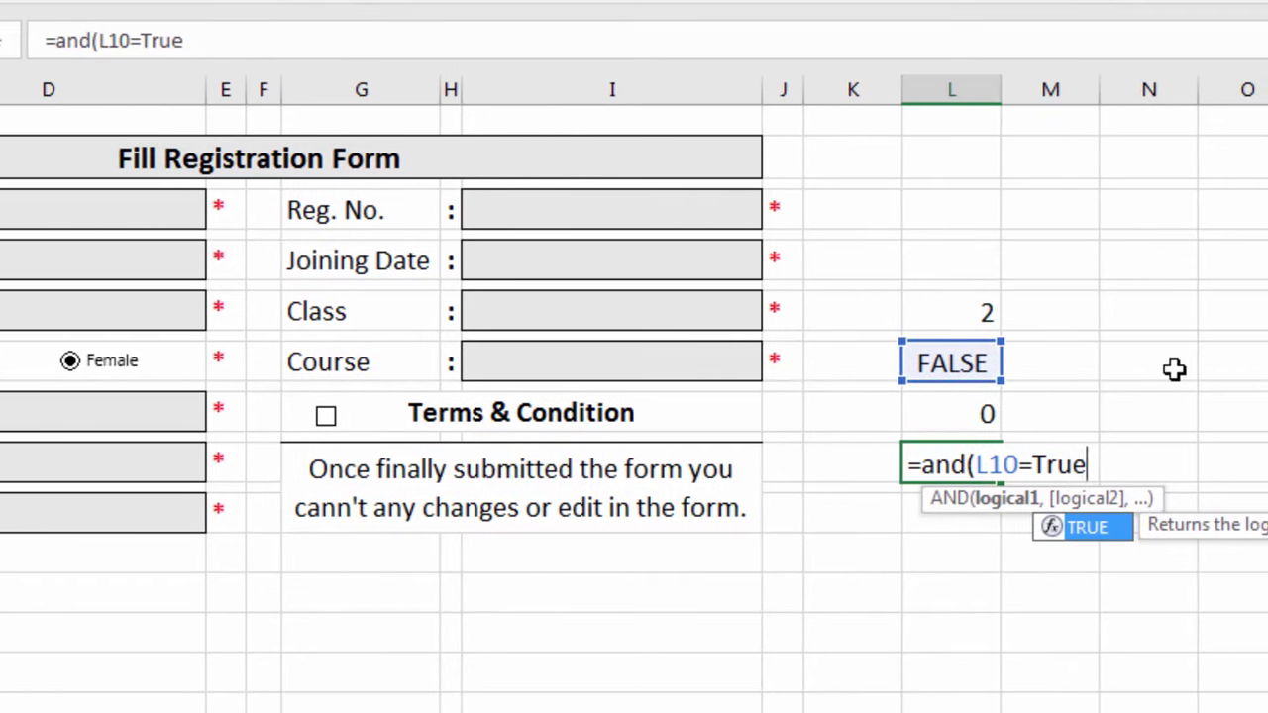
{"action": "type", "text": ","}
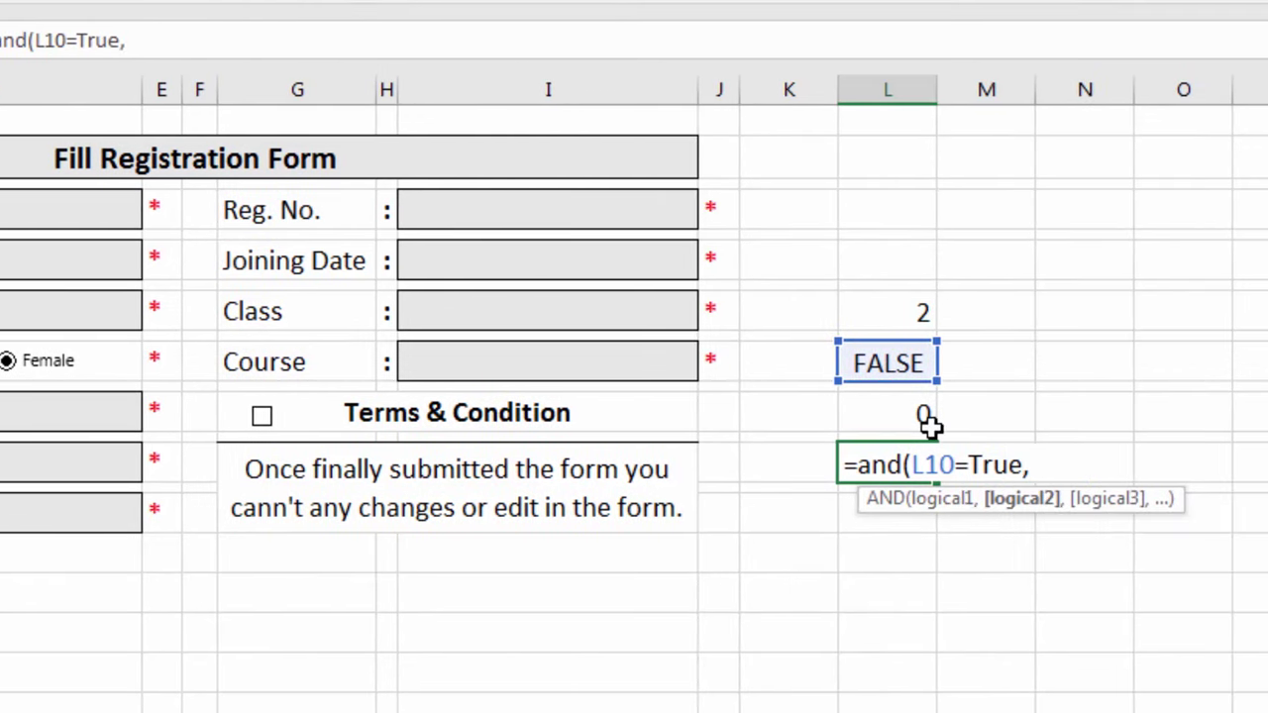
{"action": "left_click", "coordinate": [890, 418]}
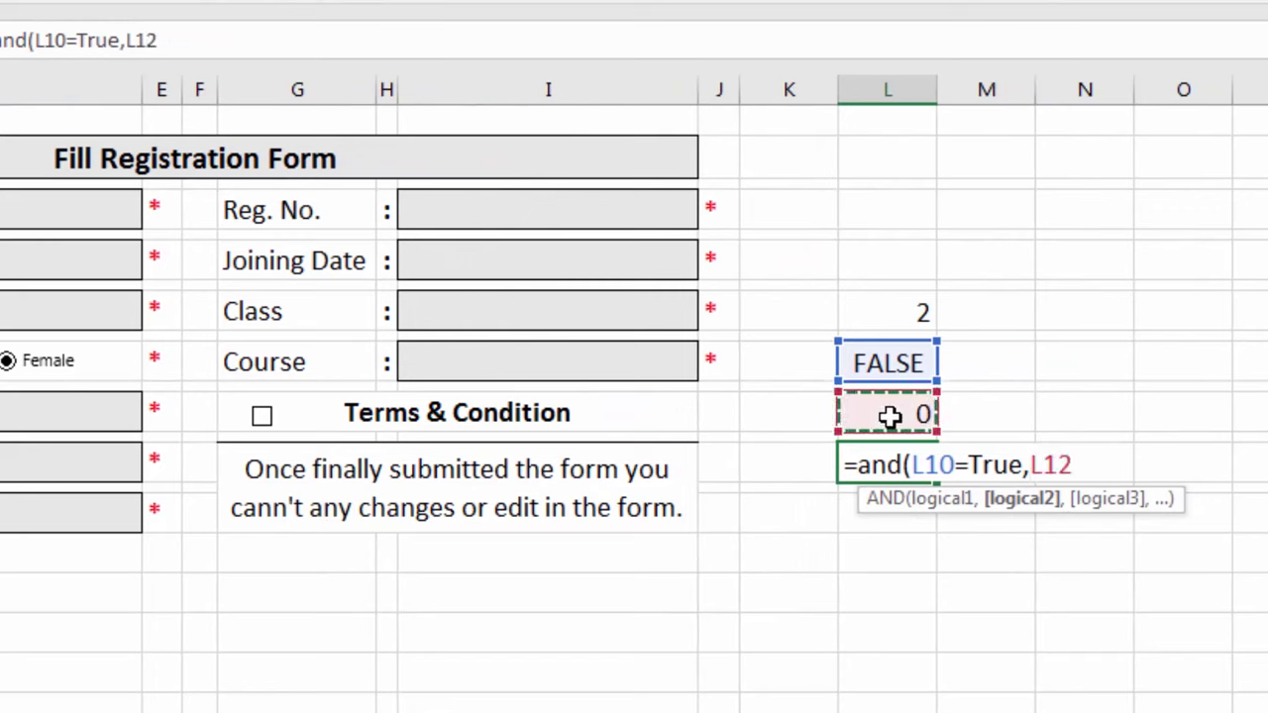
{"action": "type", "text": "=9"}
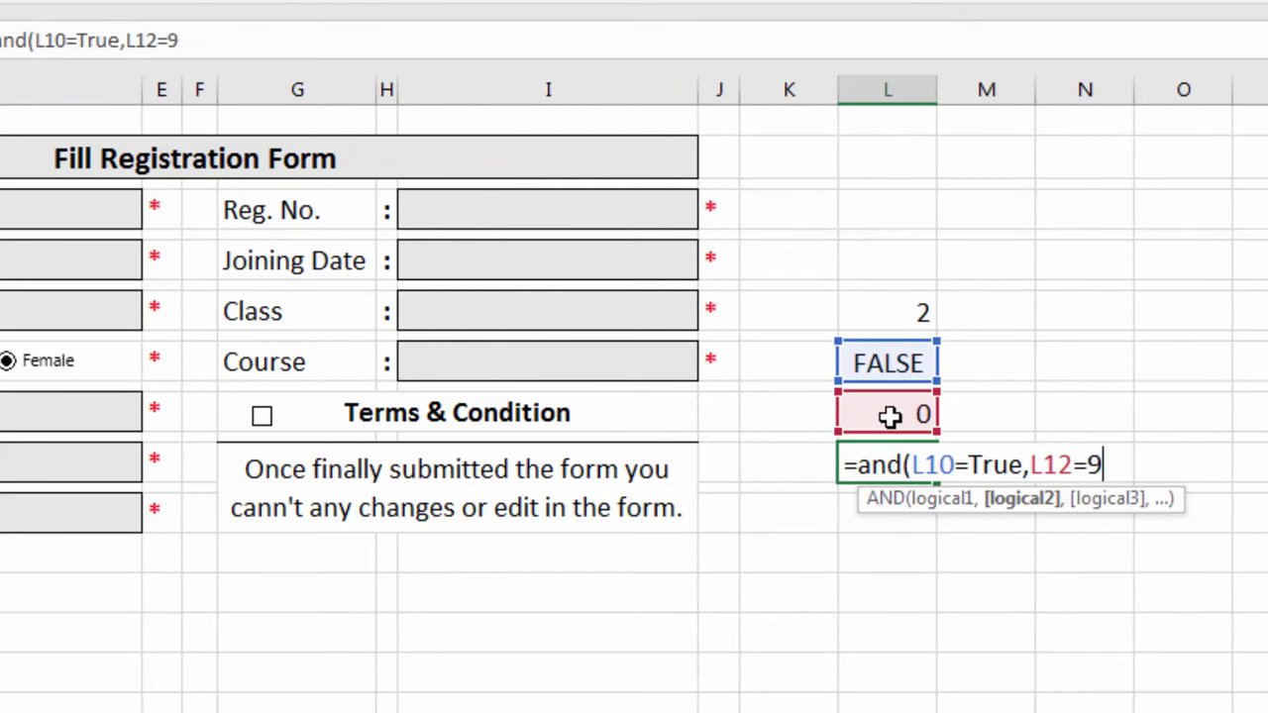
{"action": "type", "text": ")"}
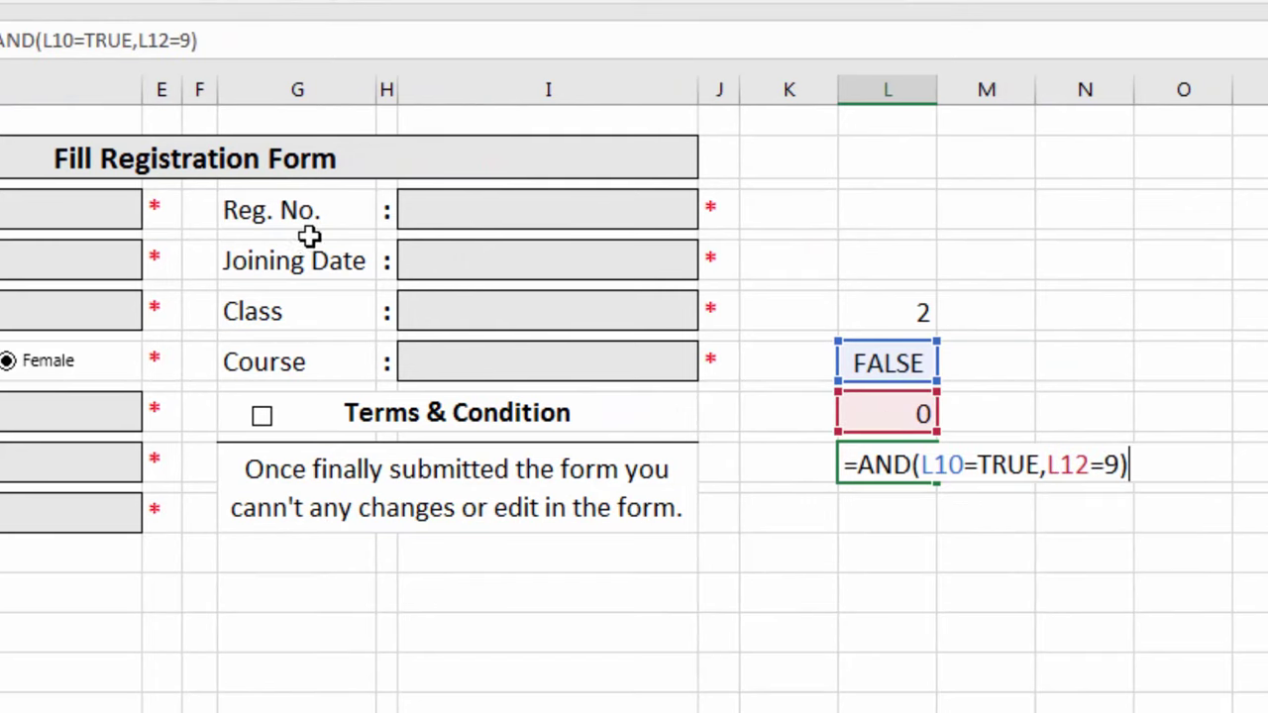
{"action": "key", "text": "BackSpace"}
{"action": "type", "text": "10"}
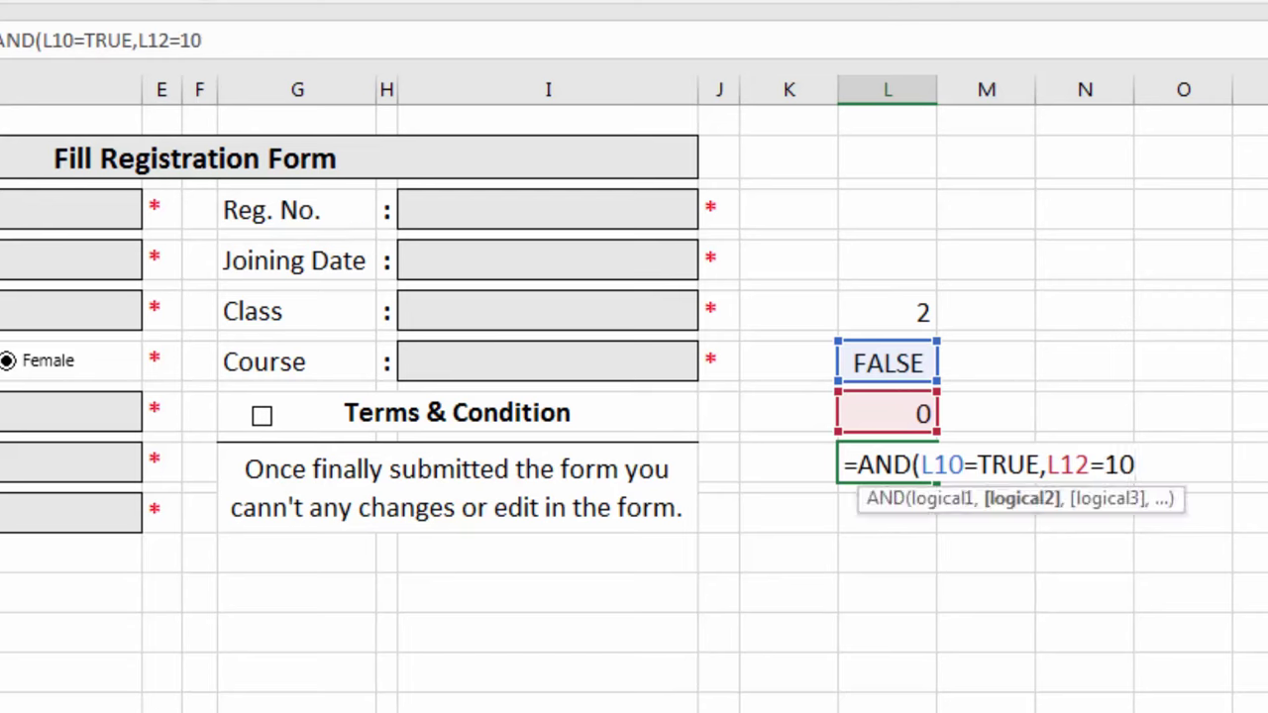
{"action": "type", "text": ")"}
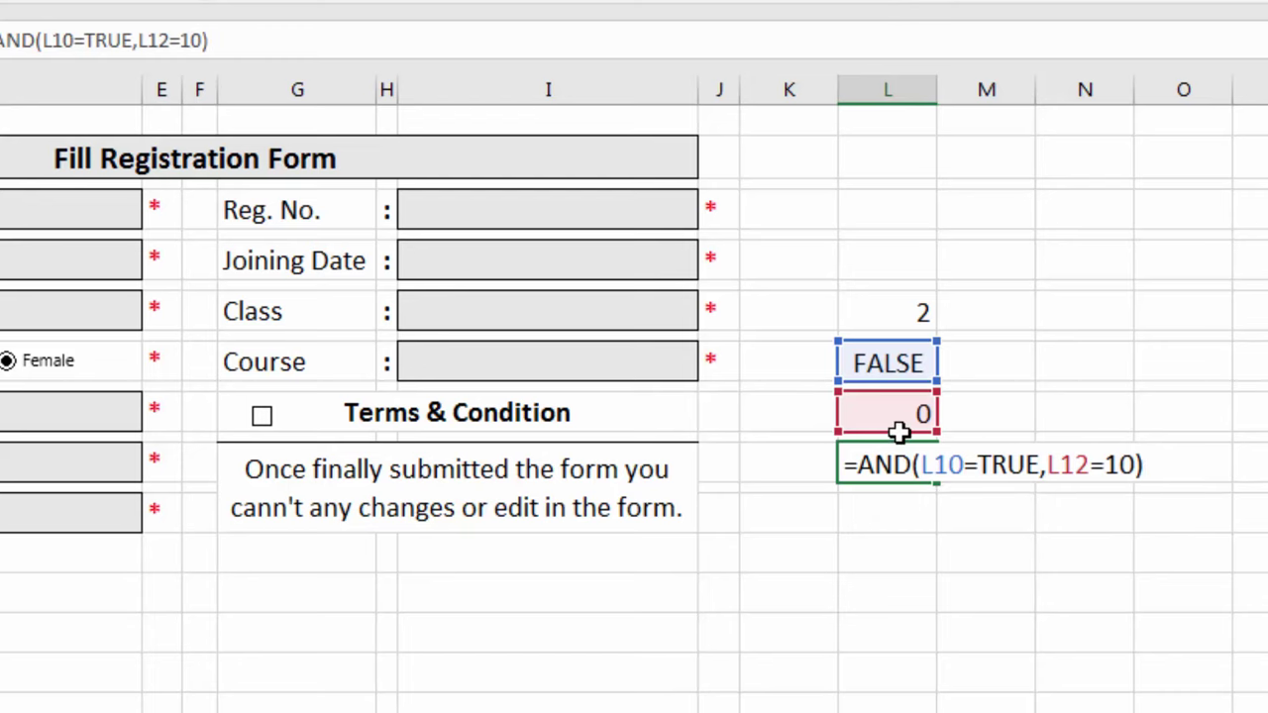
{"action": "key", "text": "Return"}
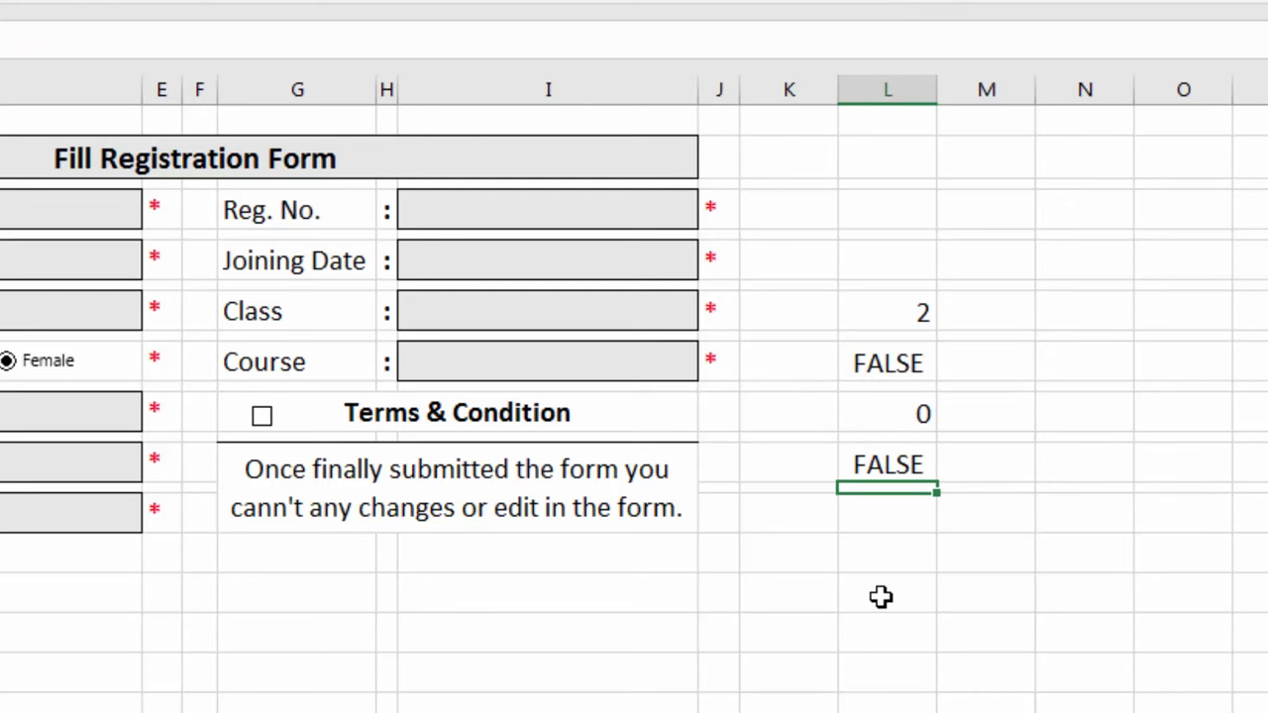
Fill the D4–D16 and I4–I10 form fields with sample text like 'dfg' and 'df'
{"action": "scroll", "coordinate": [312, 249], "scroll_direction": "left", "scroll_amount": 3}
{"action": "left_click", "coordinate": [261, 209]}
{"action": "type", "text": "dfg"}
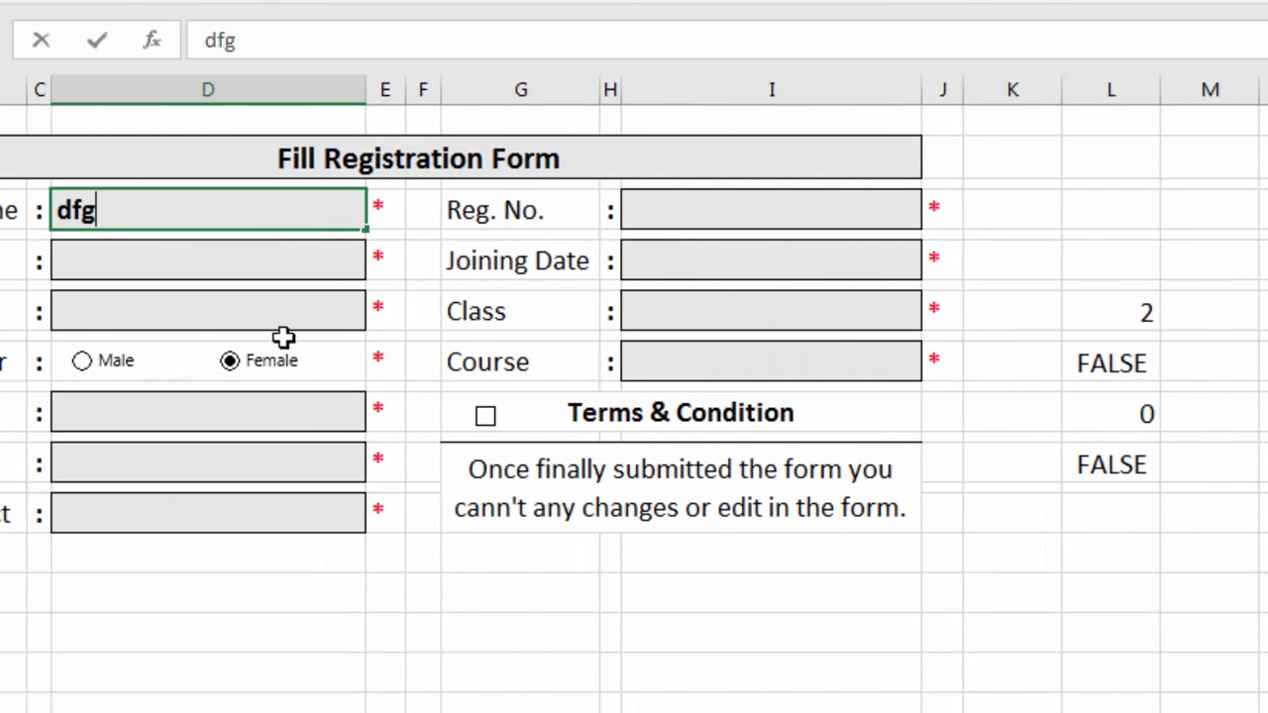
{"action": "left_click", "coordinate": [280, 269]}
{"action": "type", "text": "dfg"}
{"action": "left_click", "coordinate": [273, 311]}
{"action": "type", "text": "df"}
{"action": "left_click", "coordinate": [264, 410]}
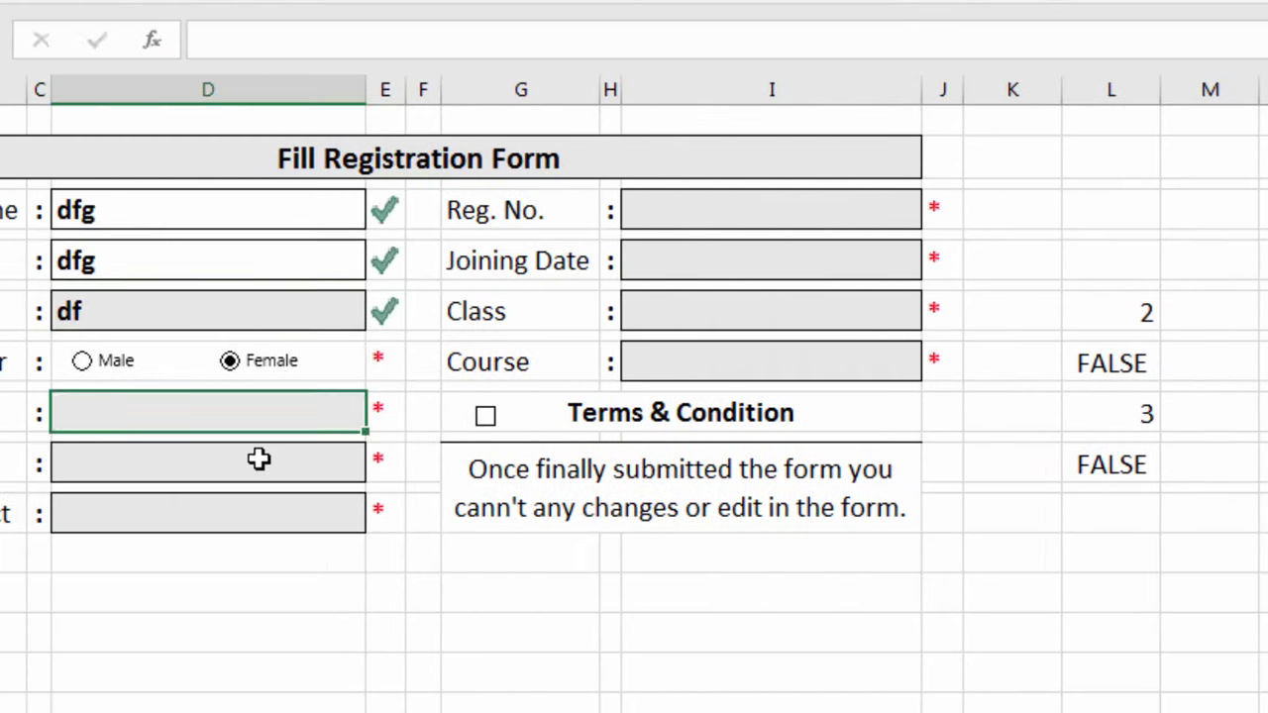
{"action": "type", "text": "df"}
{"action": "left_click", "coordinate": [260, 461]}
{"action": "type", "text": "df"}
{"action": "left_click", "coordinate": [271, 511]}
{"action": "type", "text": "df"}
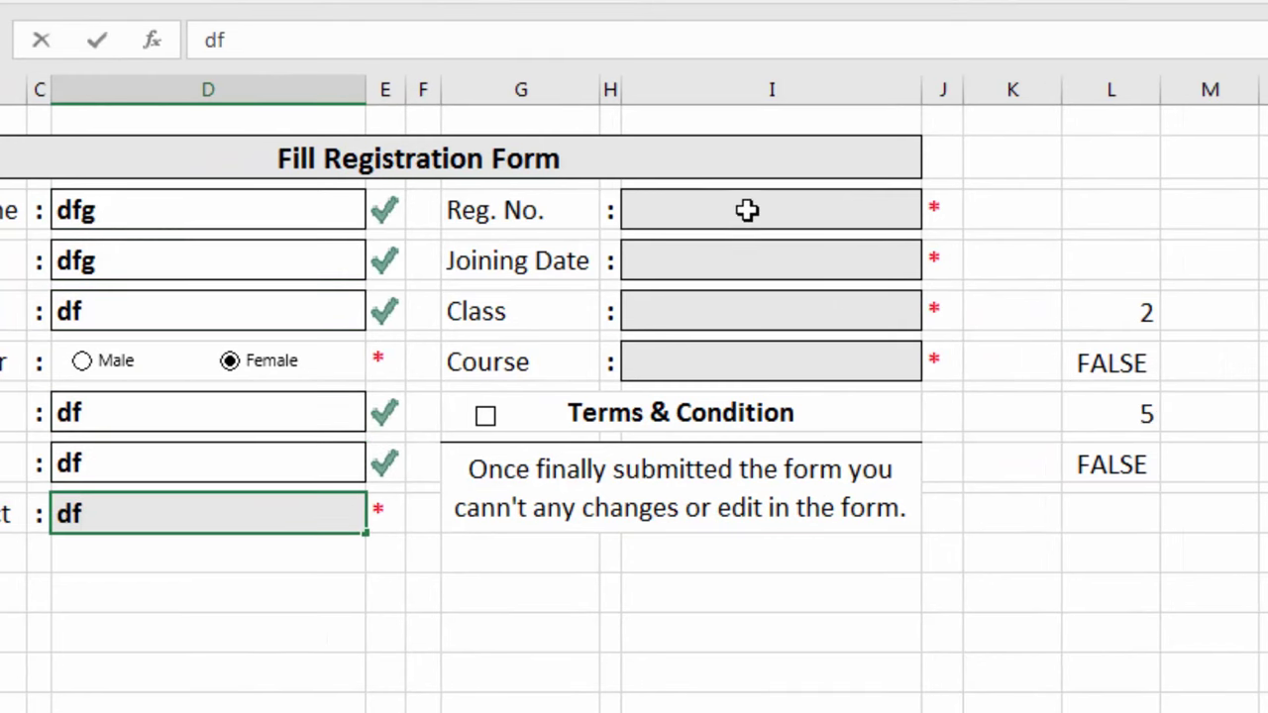
{"action": "left_click", "coordinate": [747, 210]}
{"action": "type", "text": "df"}
{"action": "left_click", "coordinate": [745, 261]}
{"action": "left_click", "coordinate": [745, 311]}
{"action": "type", "text": "df"}
{"action": "left_click", "coordinate": [746, 363]}
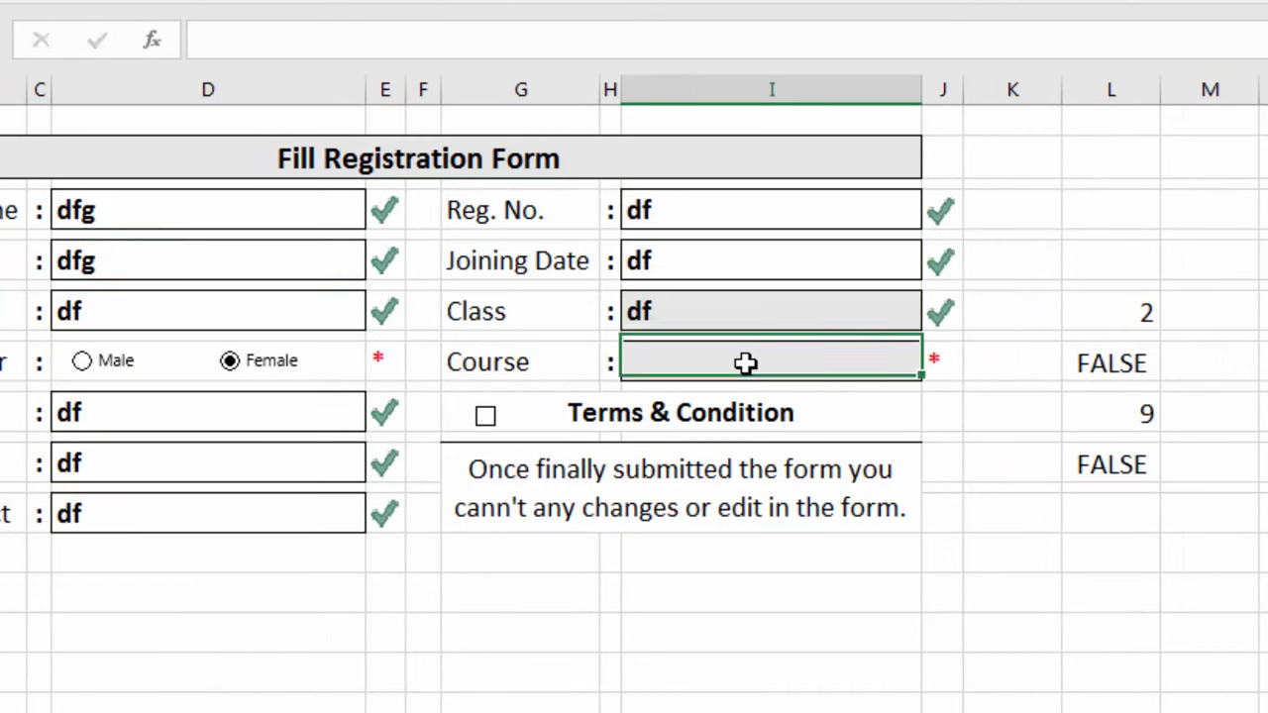
{"action": "type", "text": "df"}
{"action": "left_click", "coordinate": [1042, 433]}
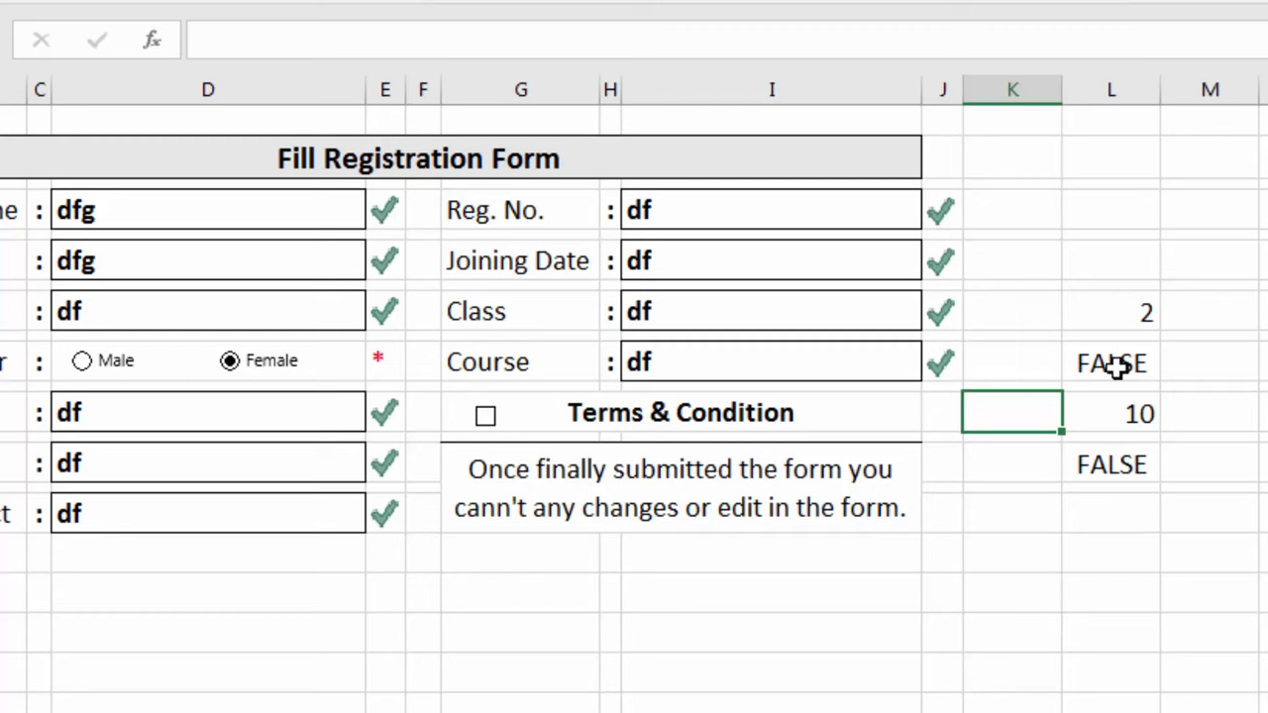
Tick Terms so the check reads TRUE, then delete one field's entry to get FALSE
{"action": "left_click", "coordinate": [485, 416]}
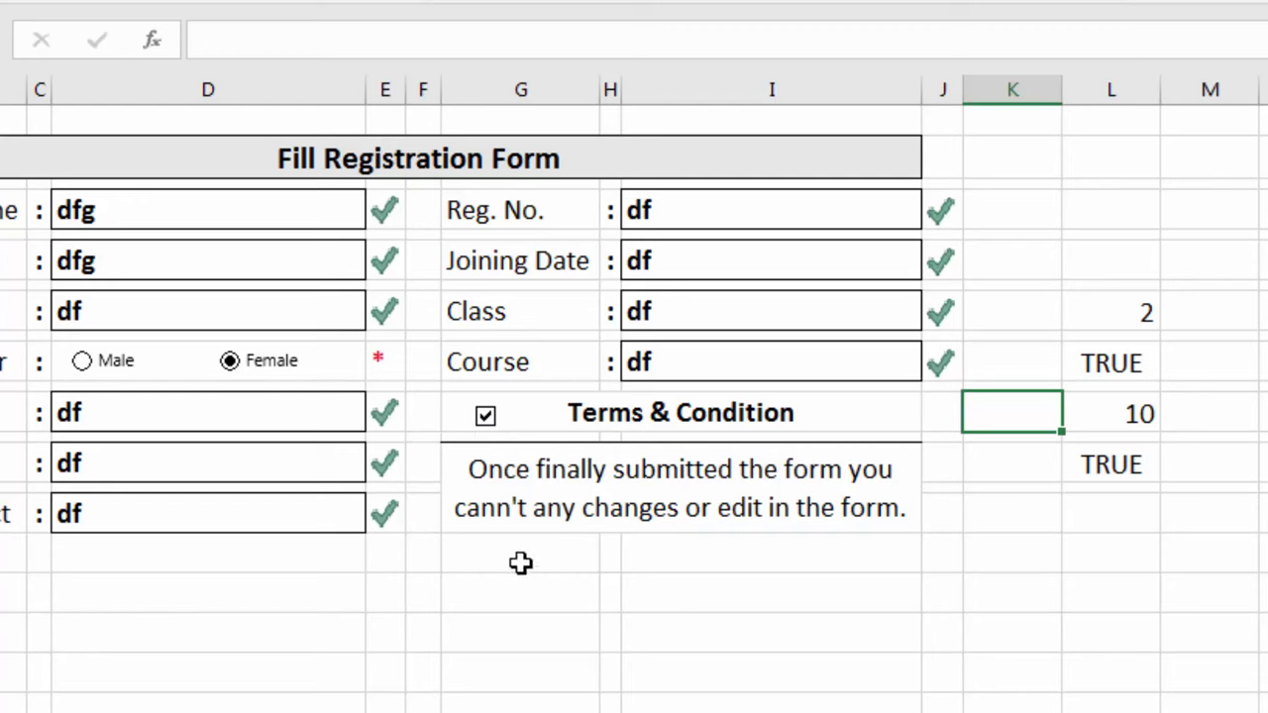
{"action": "left_click", "coordinate": [238, 415]}
{"action": "key", "text": "Delete"}
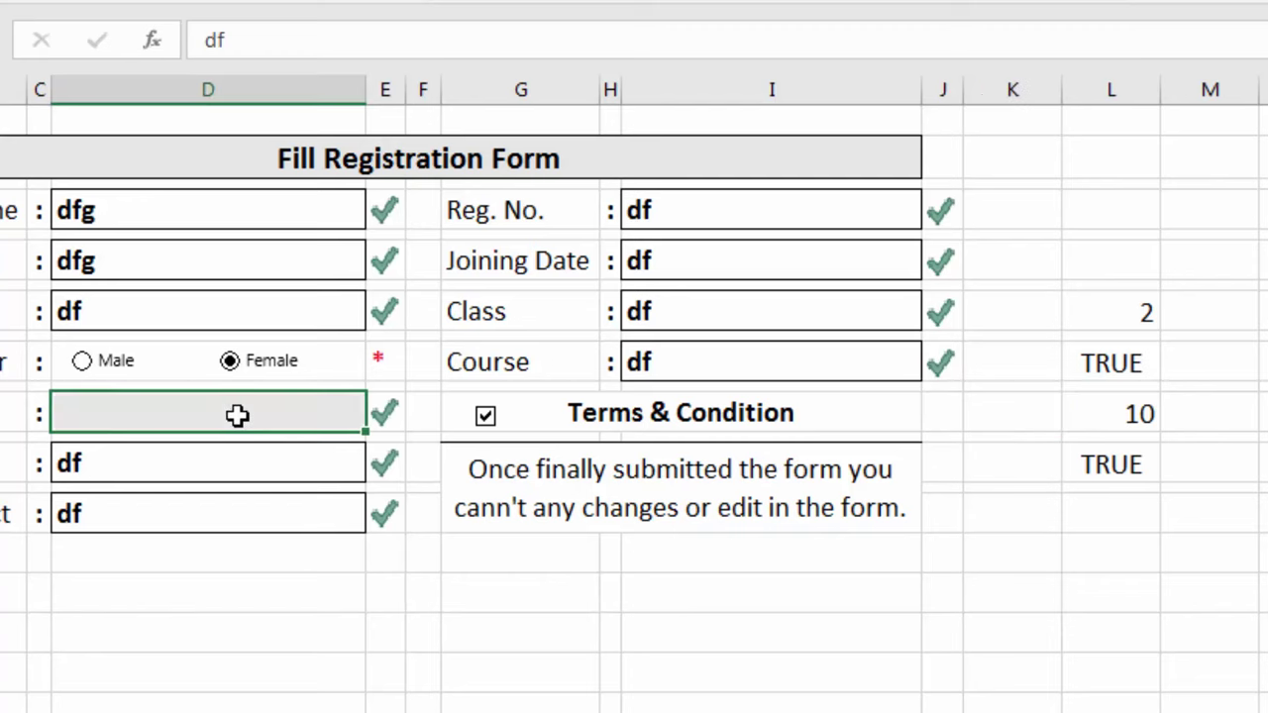
{"action": "type", "text": "d"}
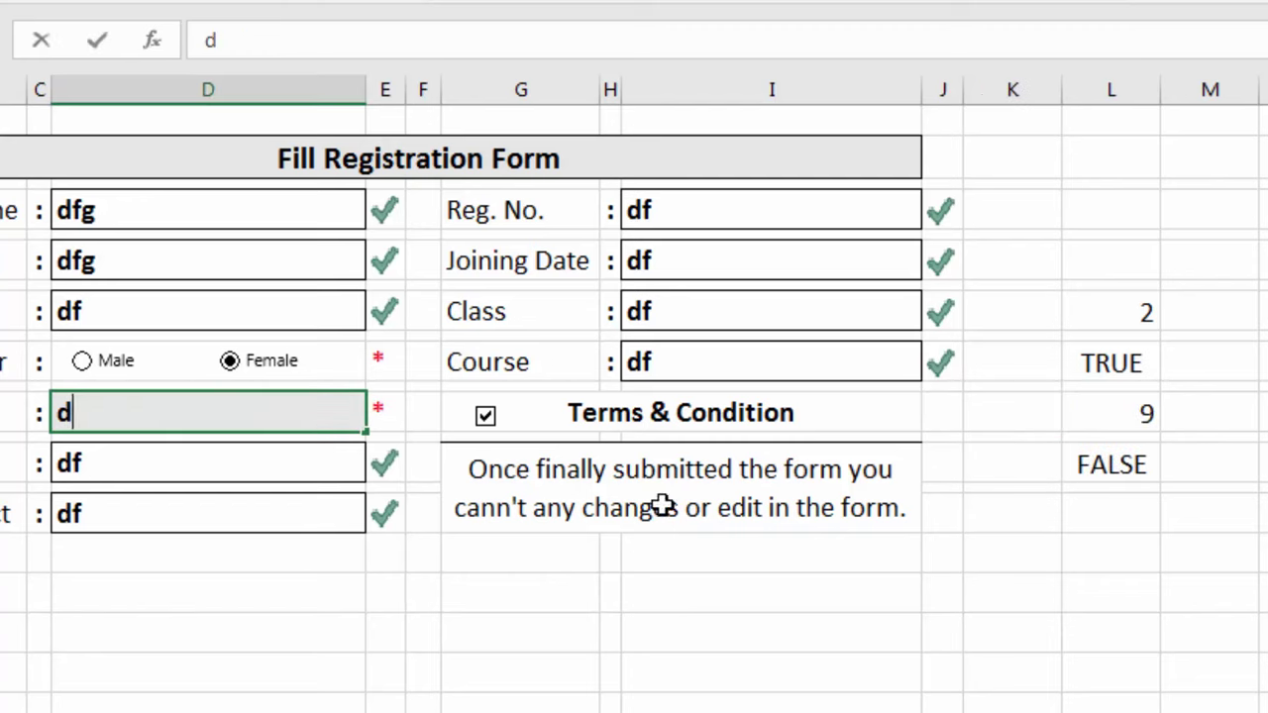